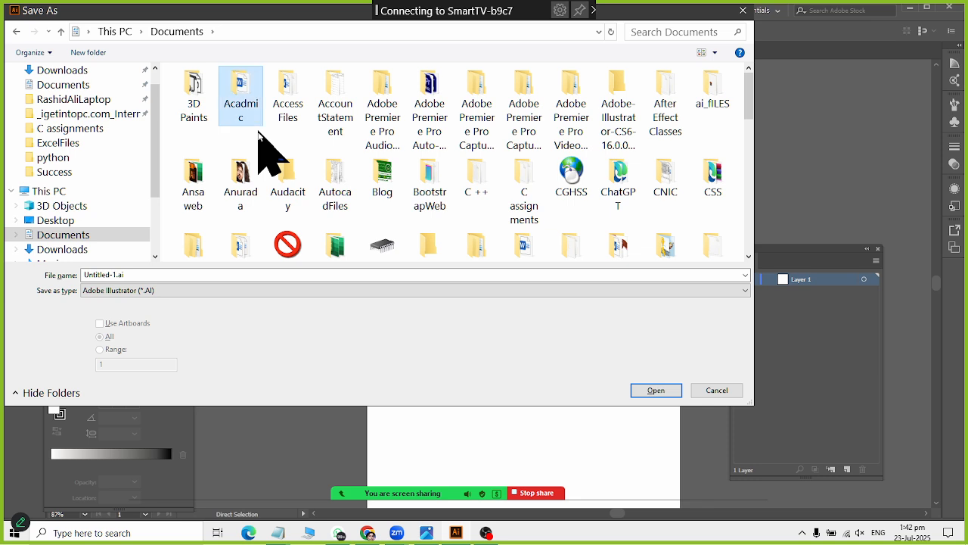
# Save the document as "A4 Design" in the compaq folder inside ai_fILES, in Illustrator CC format with the default options.
pyautogui.press('Return')
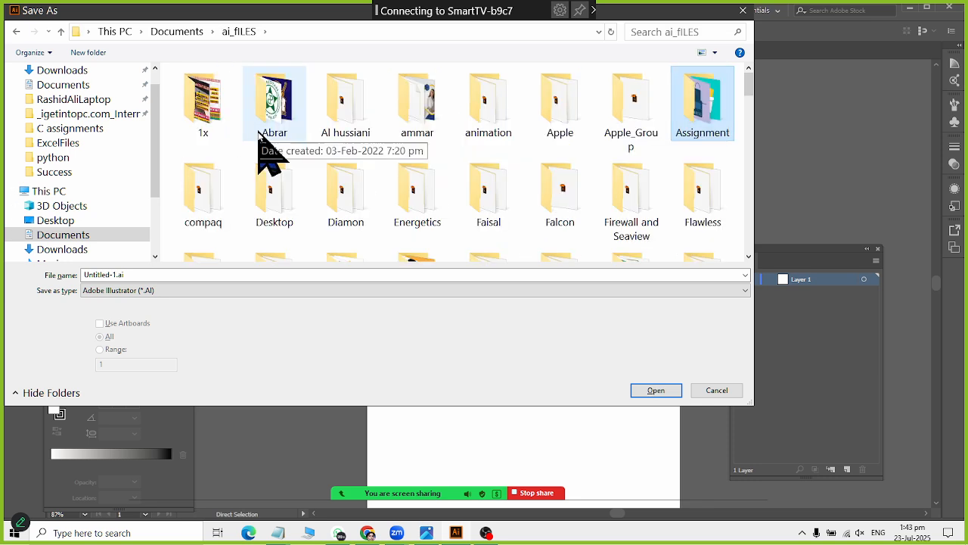
pyautogui.click(205, 200)
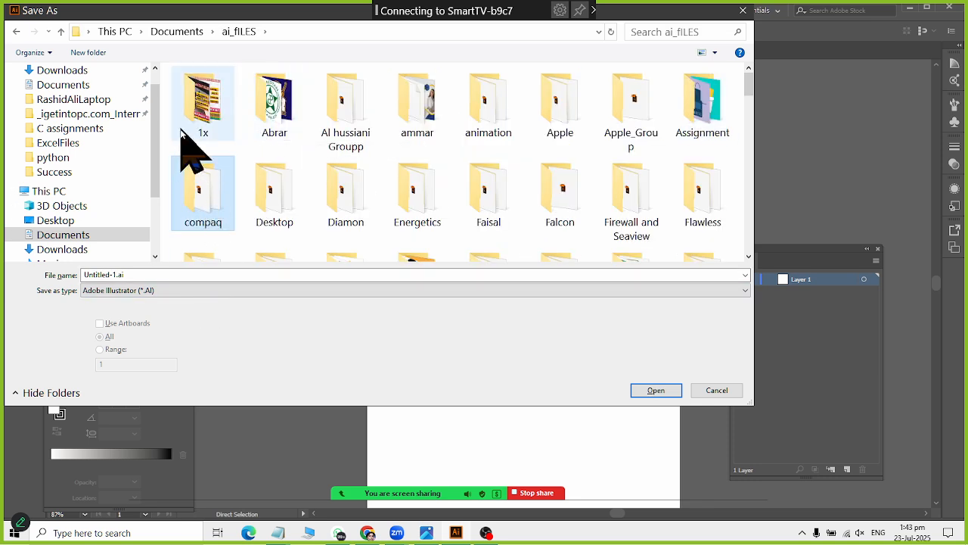
pyautogui.doubleClick(199, 212)
pyautogui.click(163, 275)
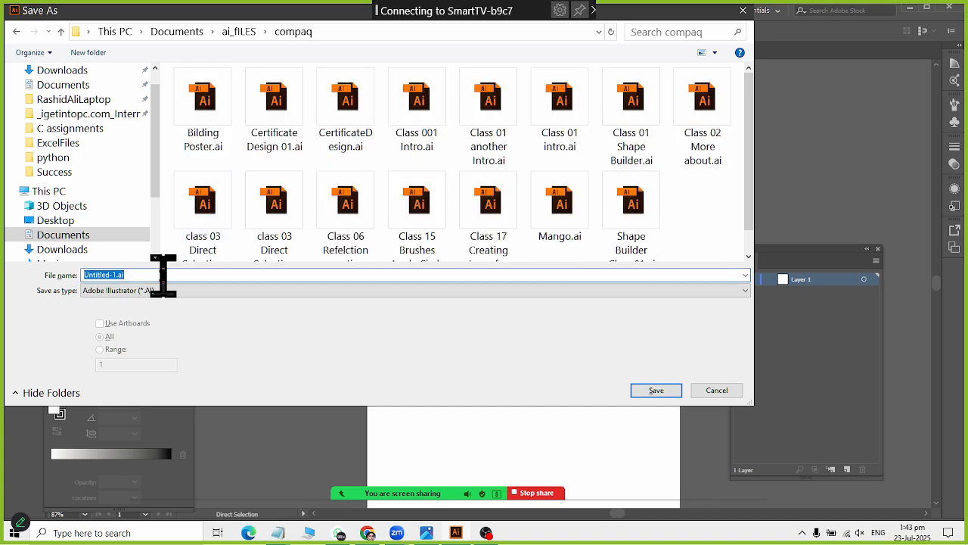
pyautogui.write('A4 Desig')
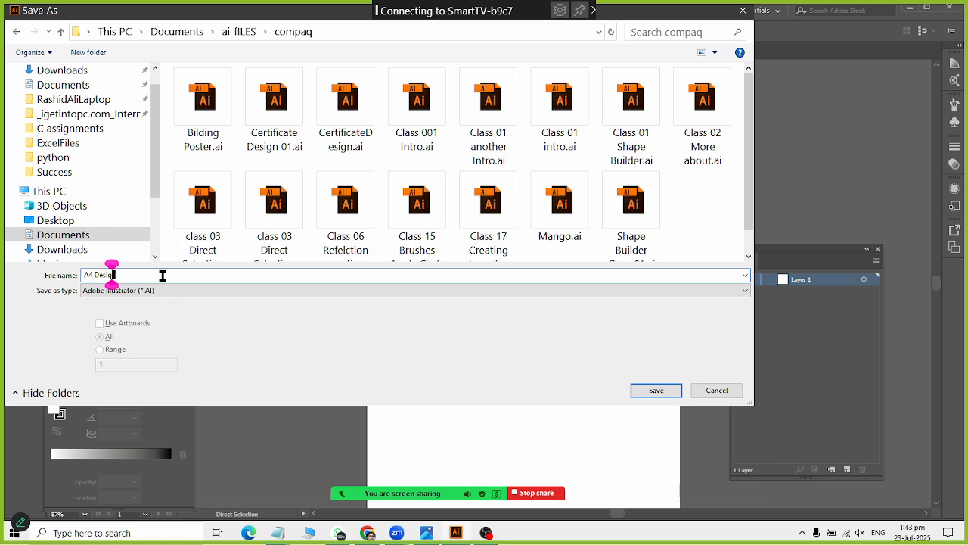
pyautogui.press('Return')
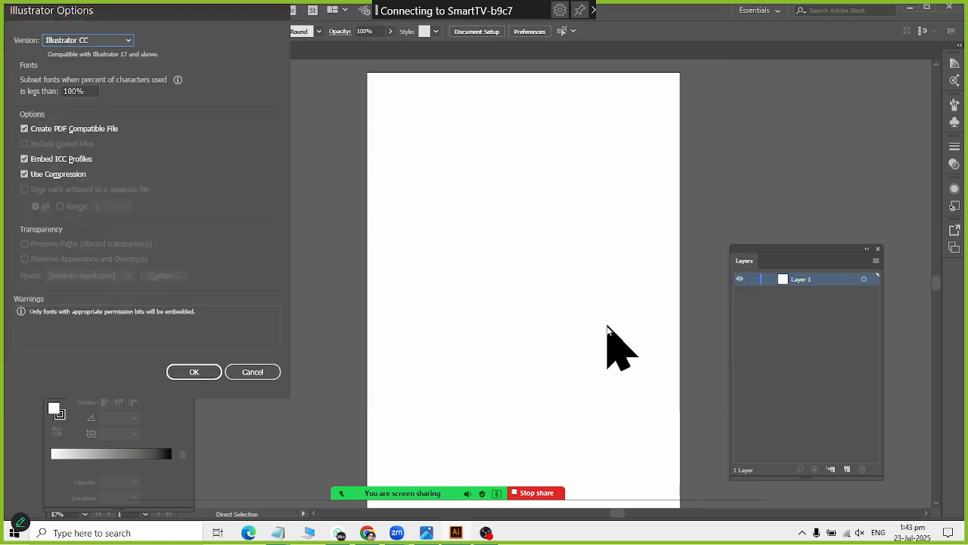
pyautogui.click(180, 372)
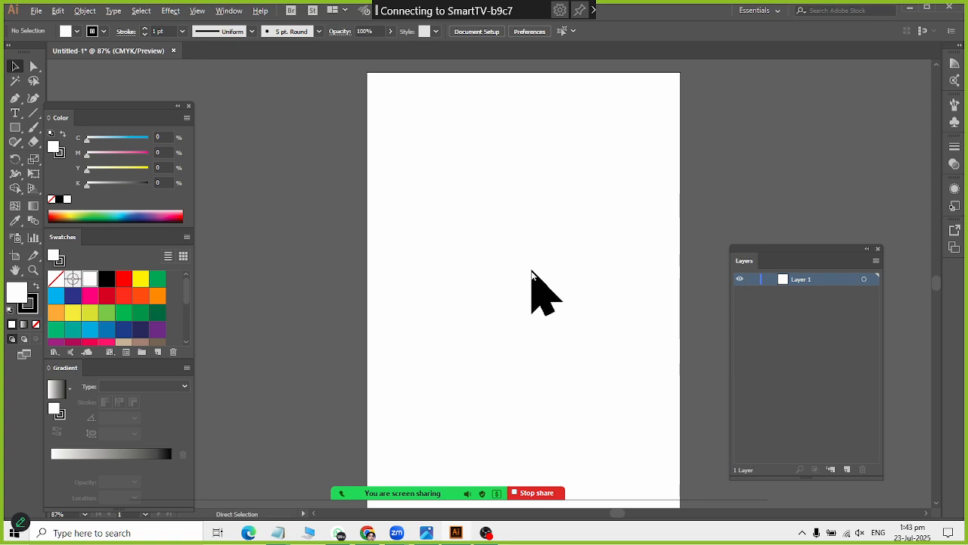
# Draw an upright rectangle about 83 × 243 px right of the page's centre, with black fill and no stroke.
pyautogui.hotkey('alt', 'Tab')
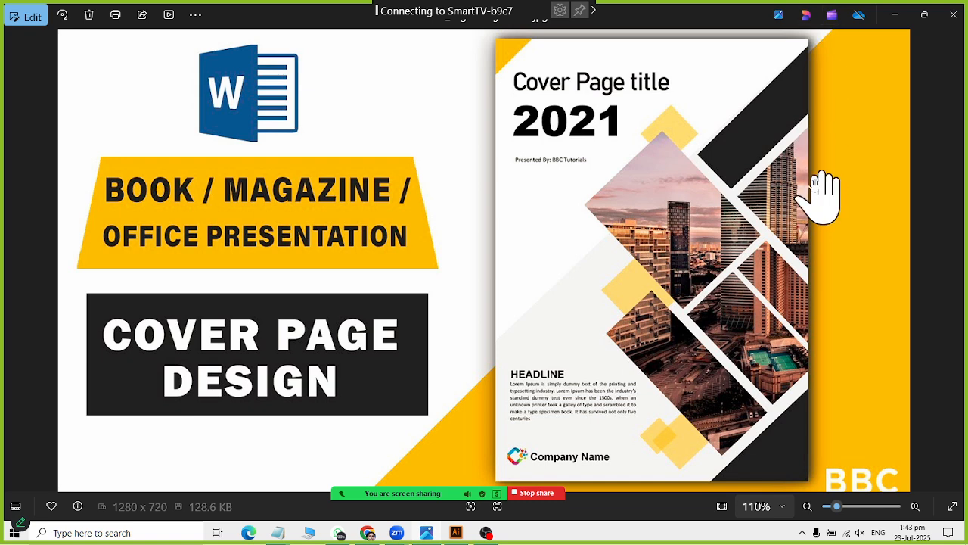
pyautogui.hotkey('alt', 'Tab')
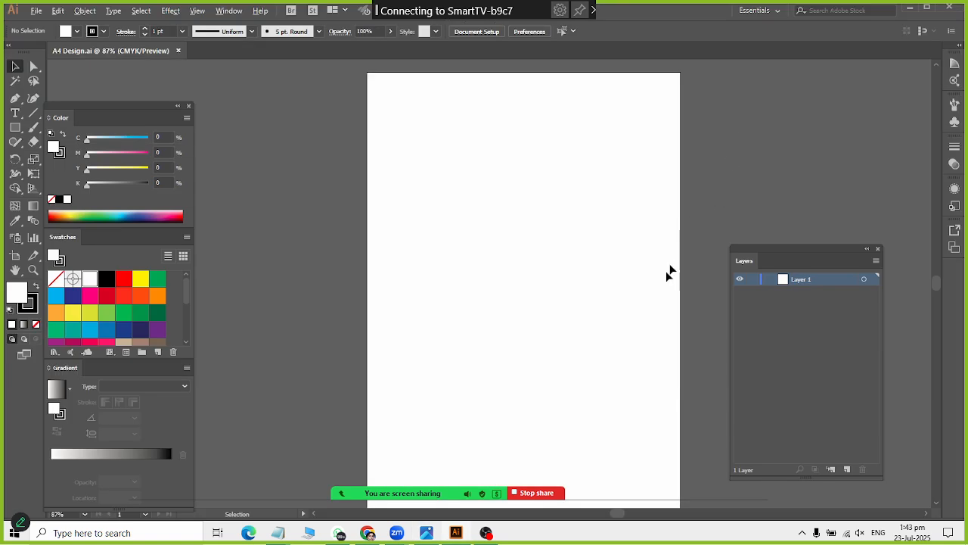
pyautogui.click(13, 130)
pyautogui.moveTo(539, 232); pyautogui.dragTo(584, 362)
pyautogui.moveTo(584, 362); pyautogui.dragTo(585, 361)
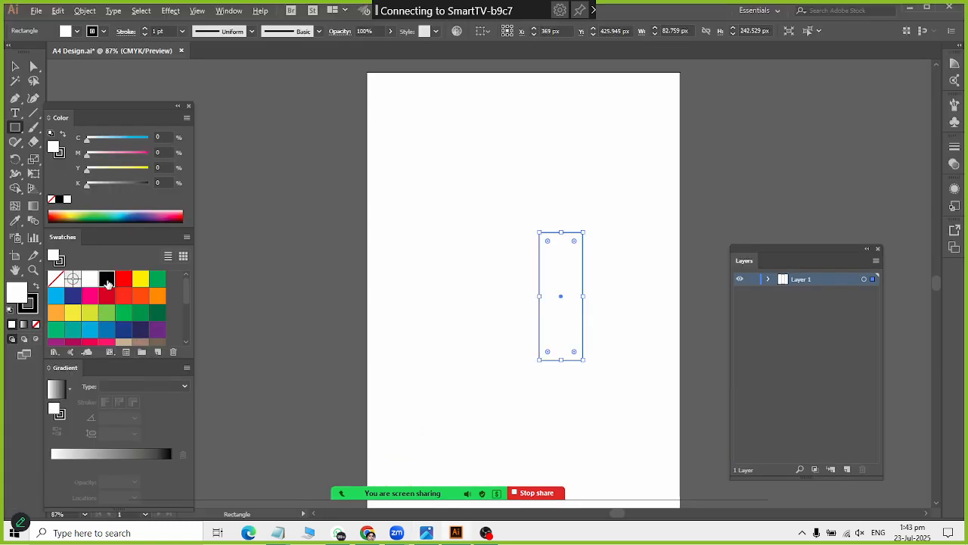
pyautogui.click(107, 279)
pyautogui.click(16, 66)
pyautogui.click(104, 32)
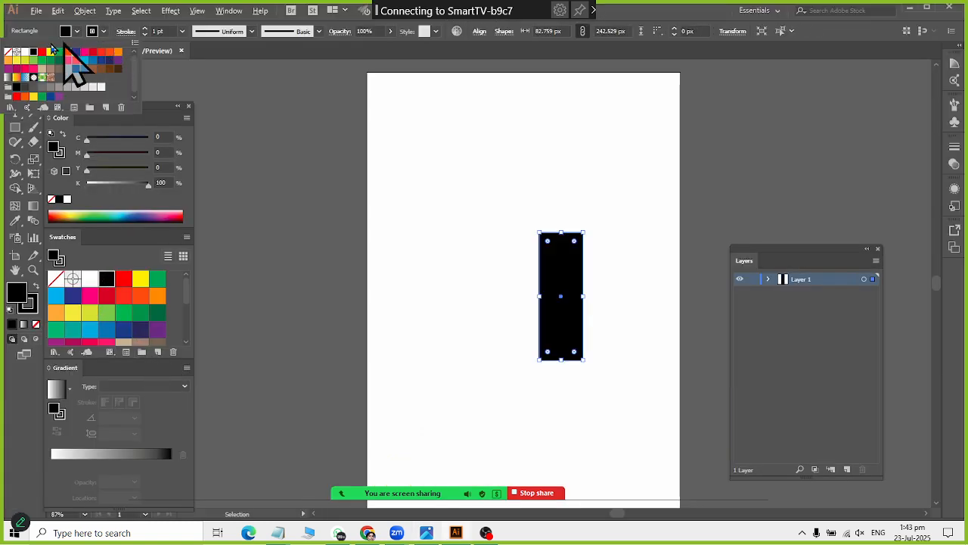
pyautogui.click(12, 55)
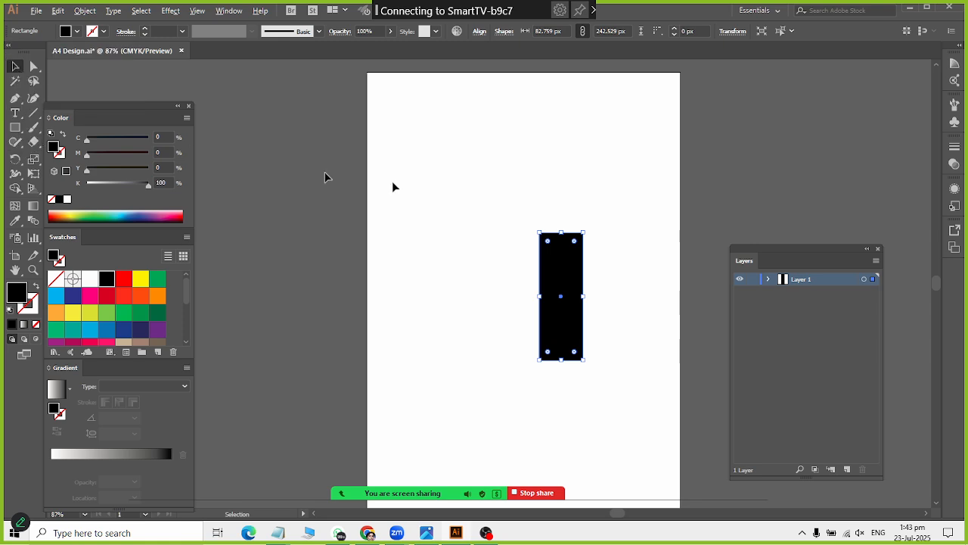
# Tilt the black bar 45° across the page's upper-right edge, as in the reference cover, and lengthen it to about 319 px.
pyautogui.click(535, 289)
pyautogui.moveTo(561, 329); pyautogui.dragTo(594, 243)
pyautogui.hotkey('alt', 'Tab')
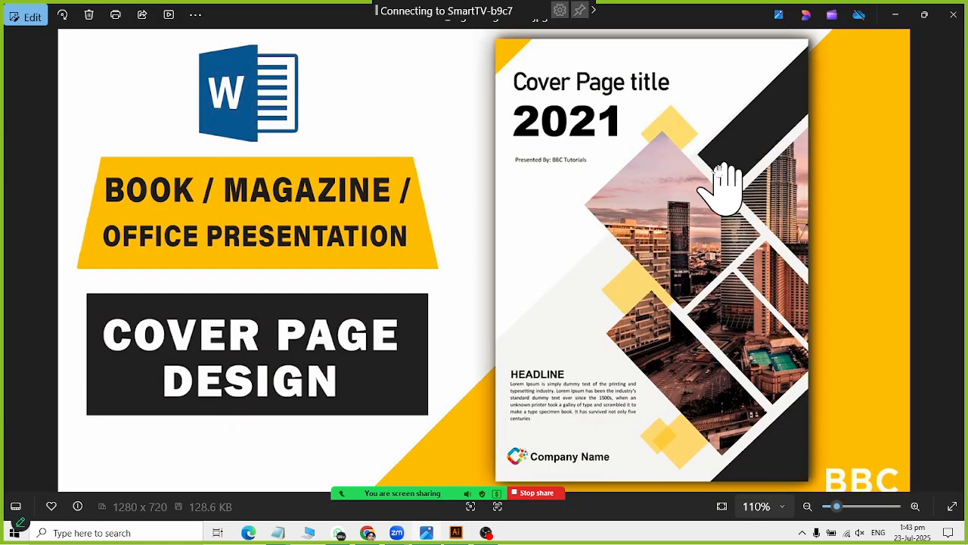
pyautogui.hotkey('alt', 'Tab')
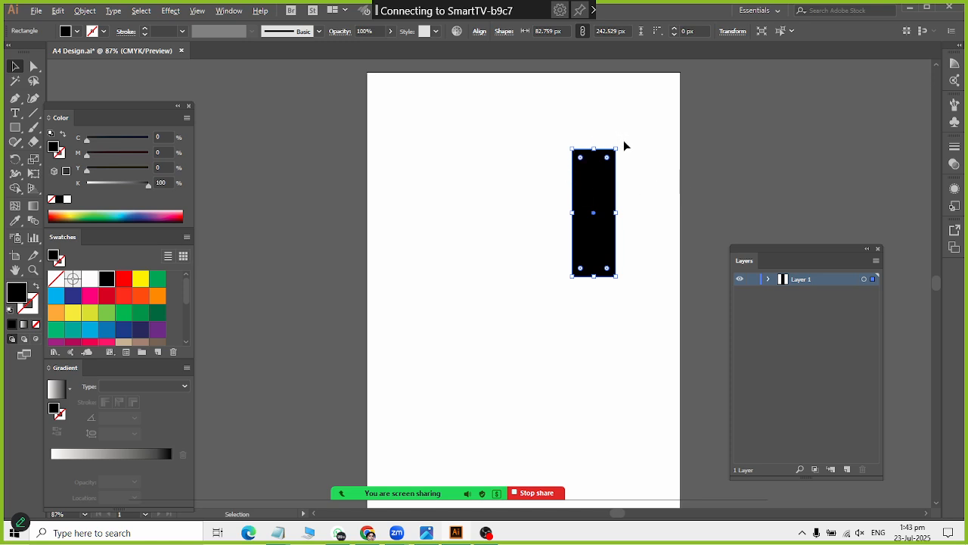
pyautogui.moveTo(625, 150); pyautogui.dragTo(669, 176)
pyautogui.moveTo(608, 206); pyautogui.dragTo(663, 127)
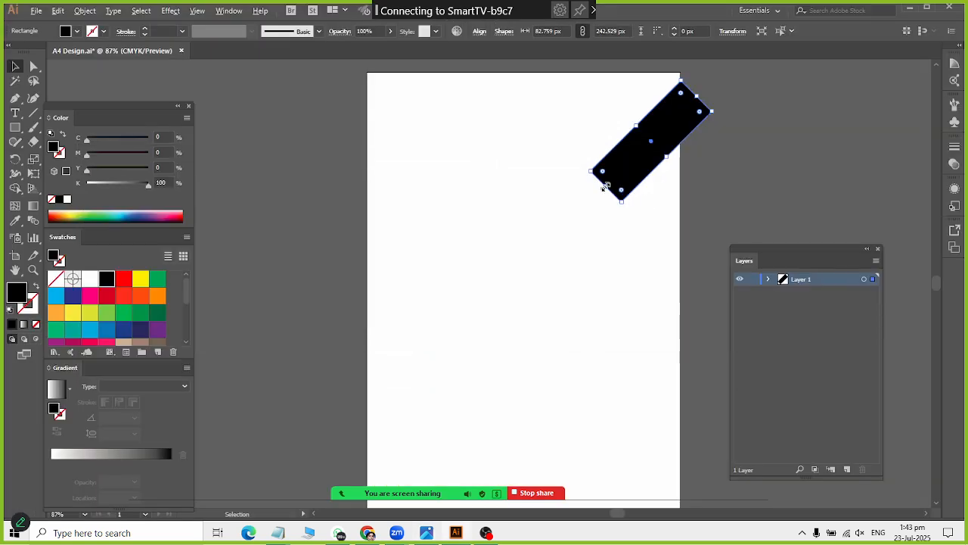
pyautogui.moveTo(607, 187); pyautogui.dragTo(576, 215)
pyautogui.click(734, 178)
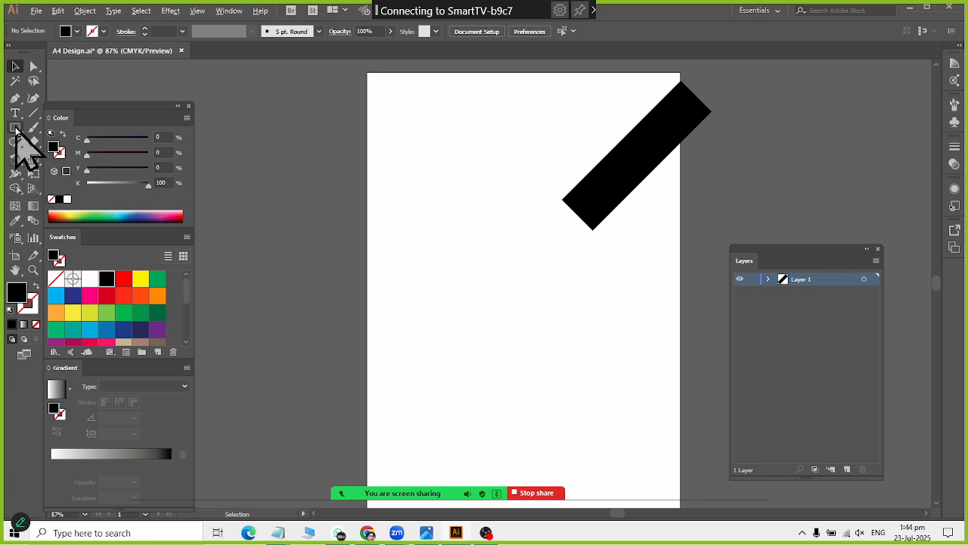
# Draw a black square about 211 px wide on the empty area below and left of the tilted bar.
pyautogui.click(16, 129)
pyautogui.moveTo(16, 128); pyautogui.dragTo(79, 129)
pyautogui.moveTo(414, 259); pyautogui.dragTo(523, 369)
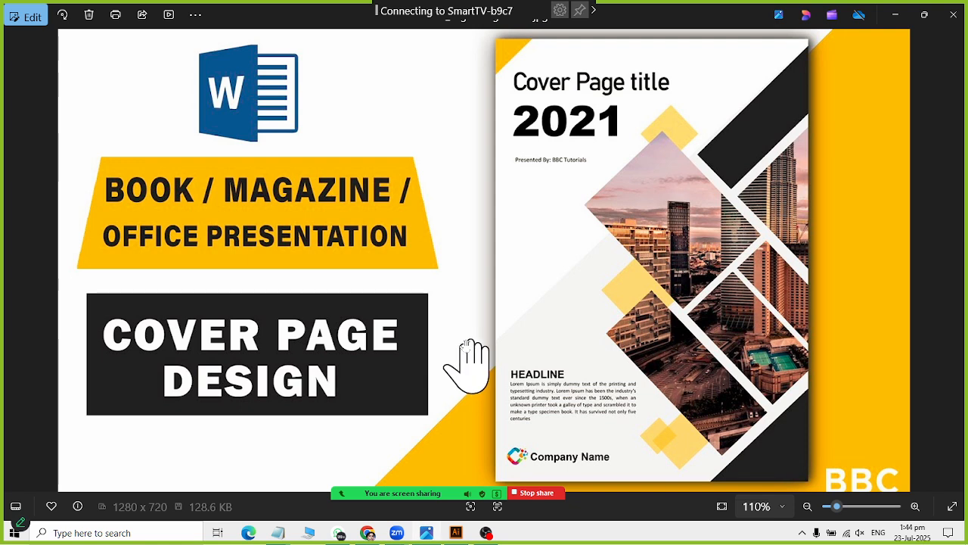
pyautogui.hotkey('alt', 'Tab')
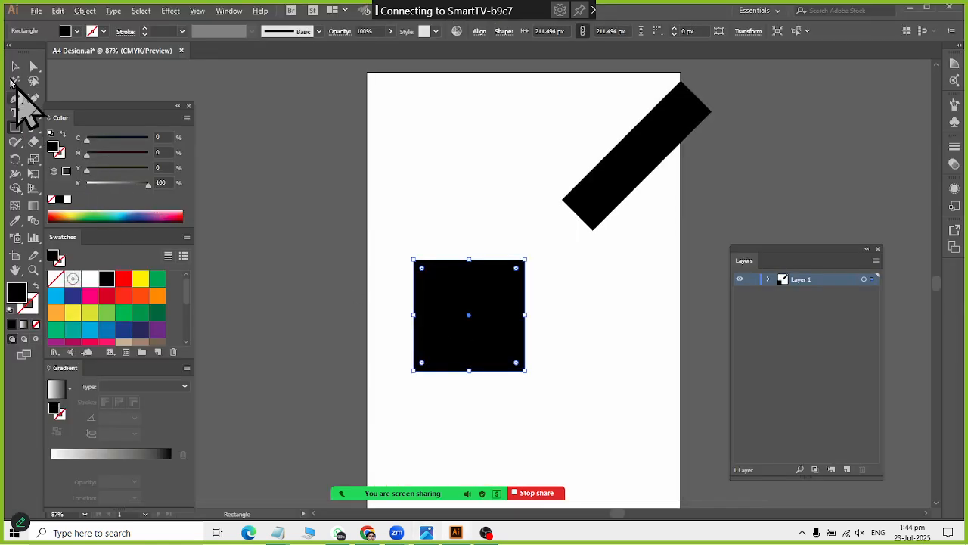
# Rotate the square 45° into a diamond and place it below the bar, centred on the page's right edge.
pyautogui.click(15, 67)
pyautogui.moveTo(532, 375); pyautogui.dragTo(564, 317)
pyautogui.moveTo(476, 328); pyautogui.dragTo(683, 253)
pyautogui.hotkey('alt', 'Tab')
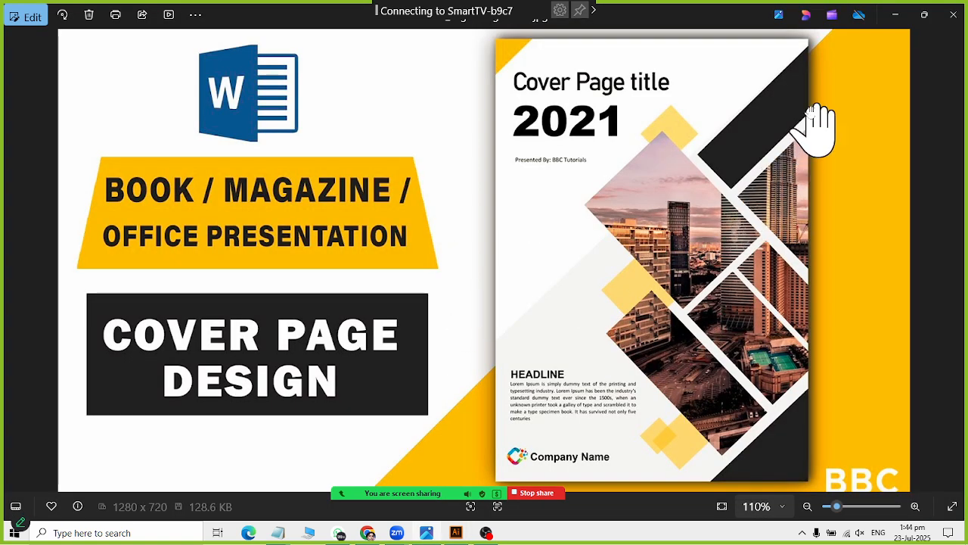
pyautogui.hotkey('alt', 'Tab')
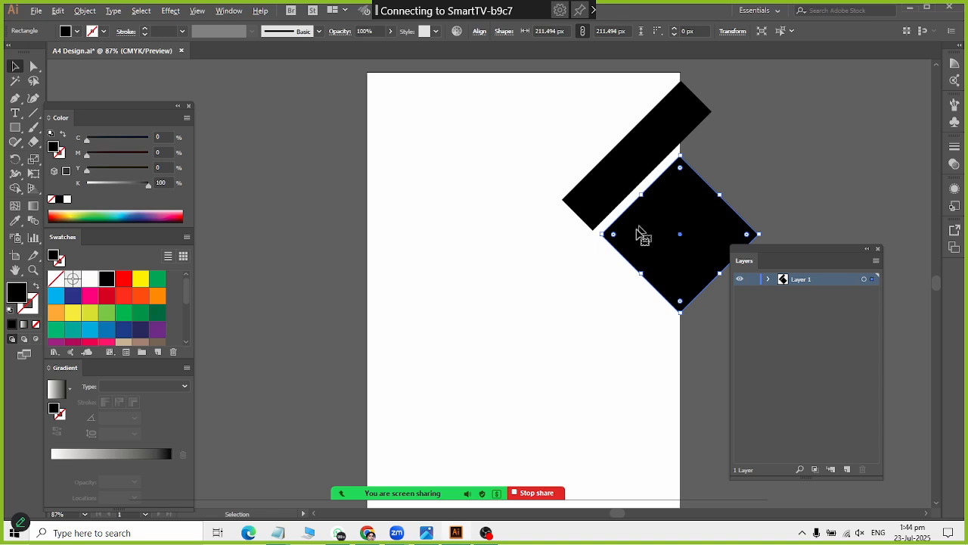
# Enlarge the diamond to a side of about 219 px, leaving a narrow parallel gap to the tilted bar.
pyautogui.scroll(3, 634, 272)
pyautogui.moveTo(664, 217); pyautogui.dragTo(661, 221)
pyautogui.scroll(1, 660, 224)
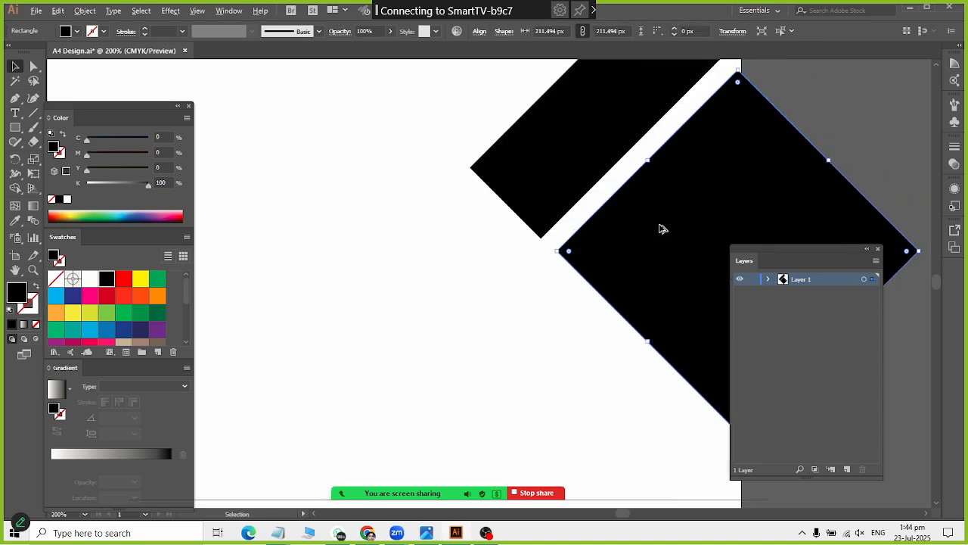
pyautogui.scroll(-3, 660, 229)
pyautogui.scroll(1, 659, 229)
pyautogui.scroll(5, 660, 229)
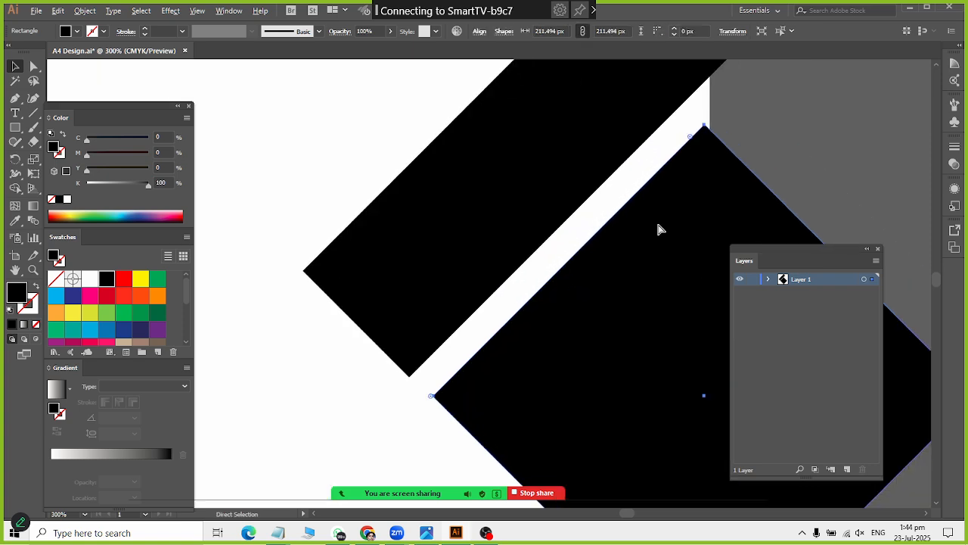
pyautogui.hscroll(3, 651, 229)
pyautogui.moveTo(583, 286); pyautogui.dragTo(589, 286)
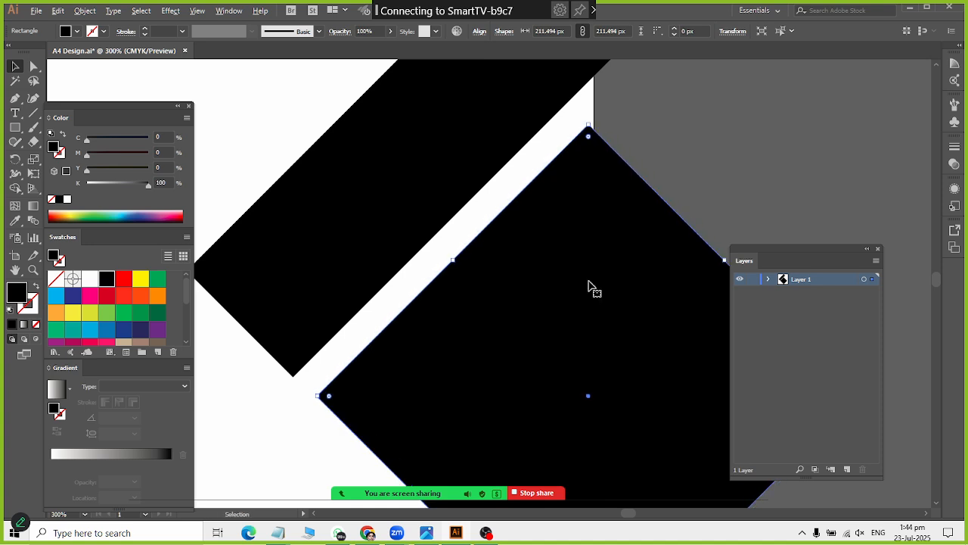
pyautogui.scroll(-3, 591, 286)
pyautogui.moveTo(683, 321); pyautogui.dragTo(684, 321)
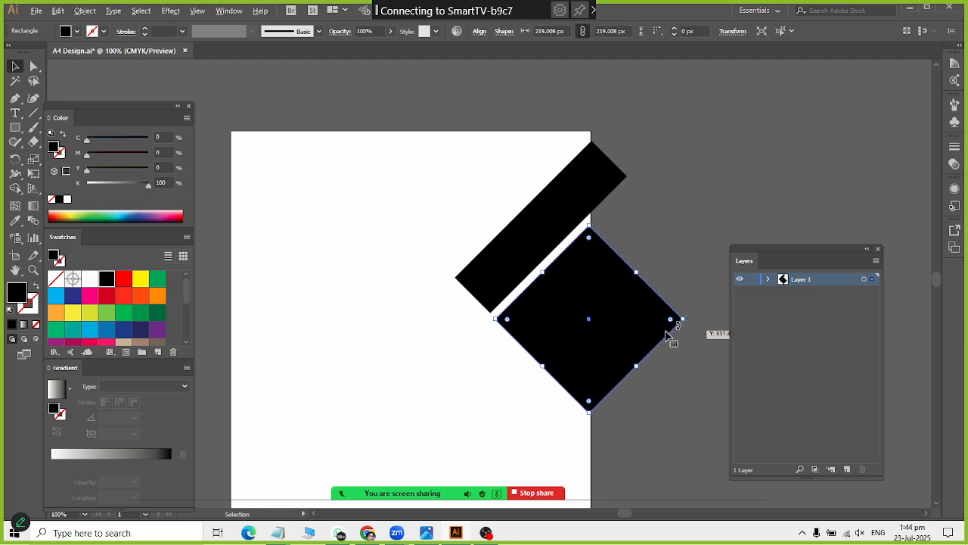
# Nudge the diamond right and down so its upper and lower corners line up with the page's right edge.
pyautogui.press('Right')
pyautogui.press('Down')
pyautogui.press('Right')
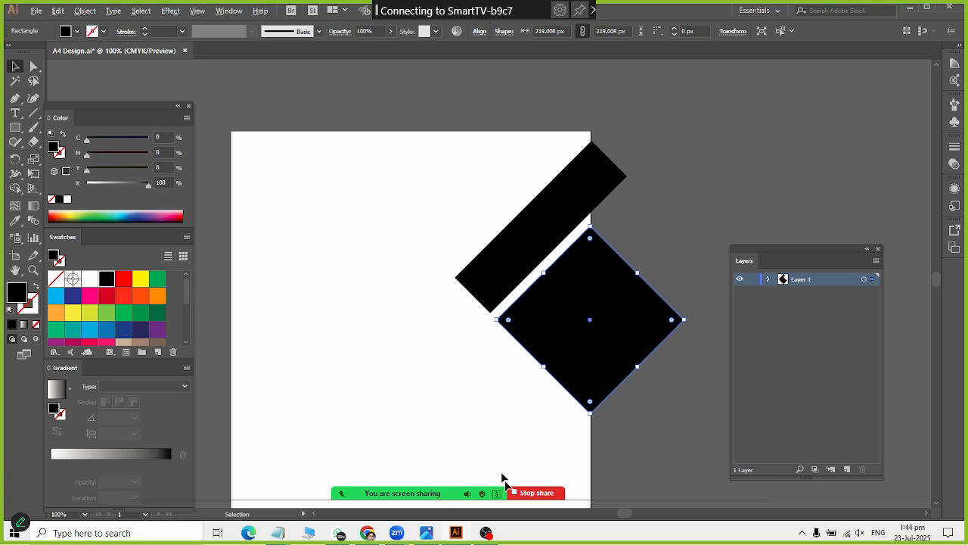
pyautogui.scroll(3, 580, 416)
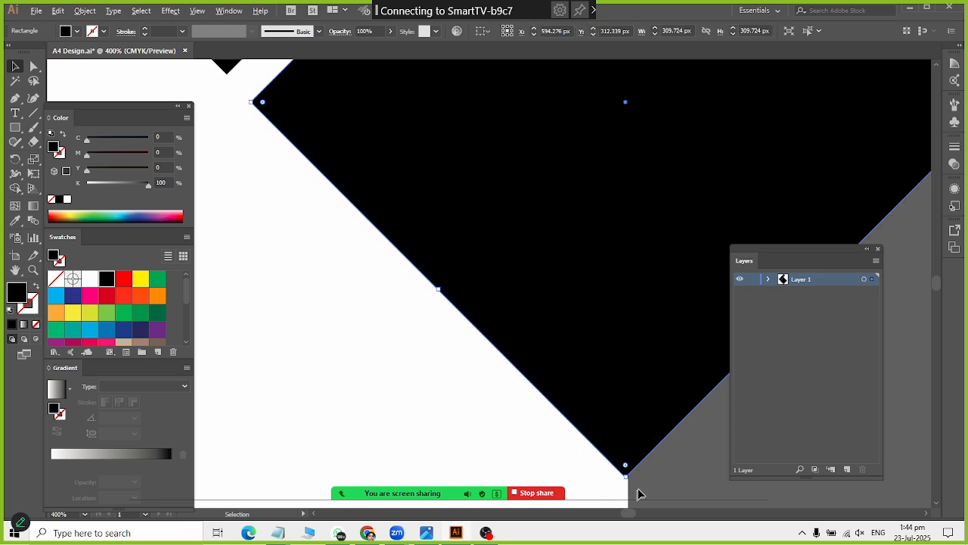
pyautogui.press('Right')
pyautogui.scroll(-3, 625, 481)
pyautogui.scroll(-2, 601, 428)
pyautogui.scroll(2, 619, 363)
pyautogui.scroll(3, 612, 467)
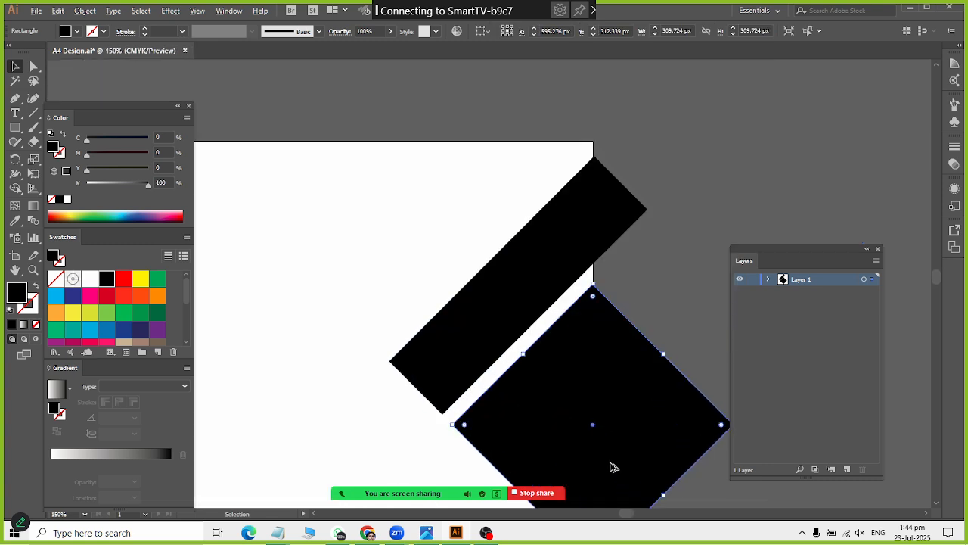
pyautogui.scroll(4, 432, 429)
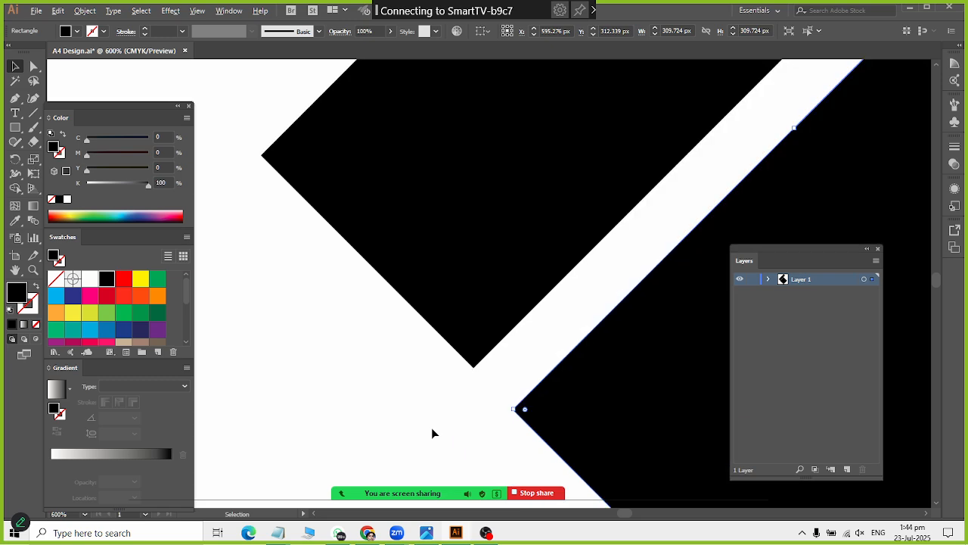
pyautogui.scroll(-6, 514, 387)
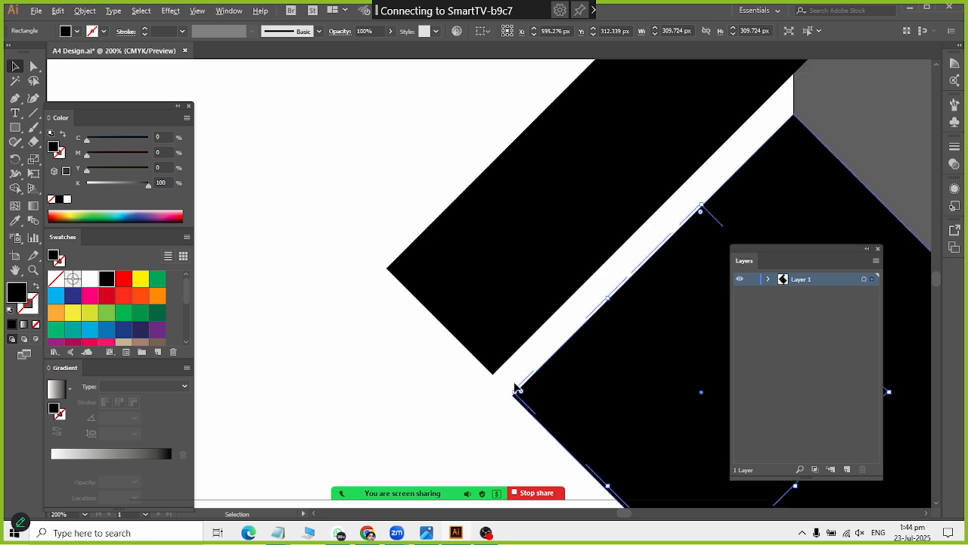
# Duplicate the tilted black bar and place the copy across the page's left edge.
pyautogui.hotkey('alt', 'Tab')
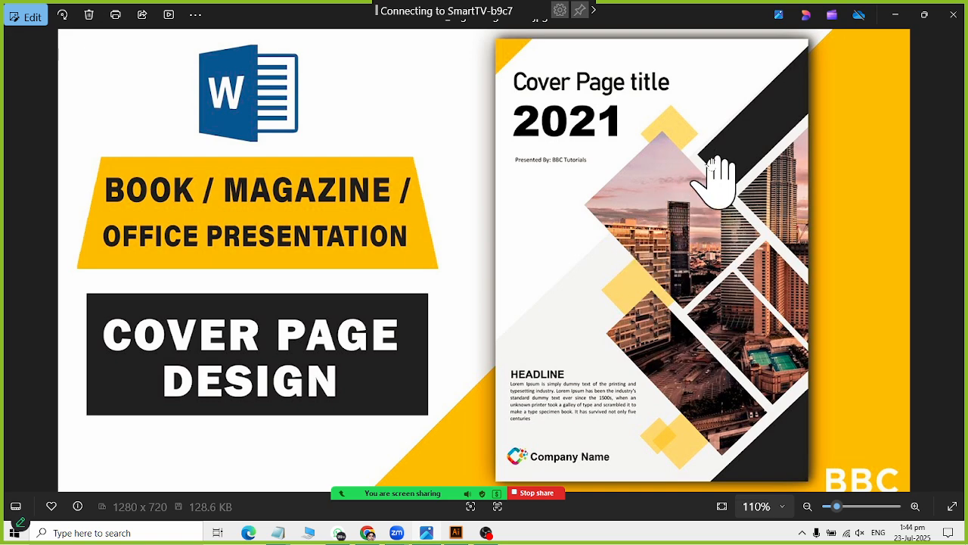
pyautogui.hotkey('alt', 'Tab')
pyautogui.moveTo(573, 306); pyautogui.dragTo(389, 382)
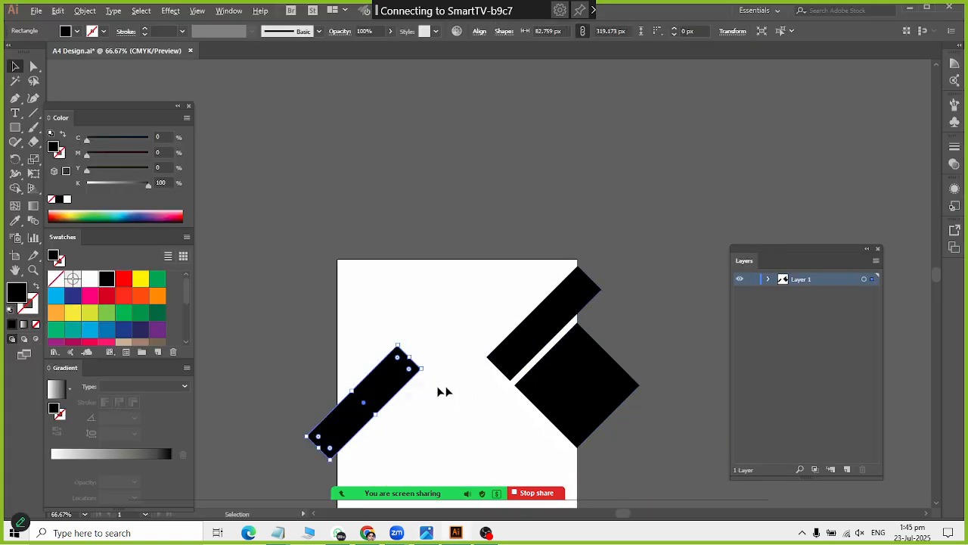
pyautogui.hotkey('alt', 'Tab')
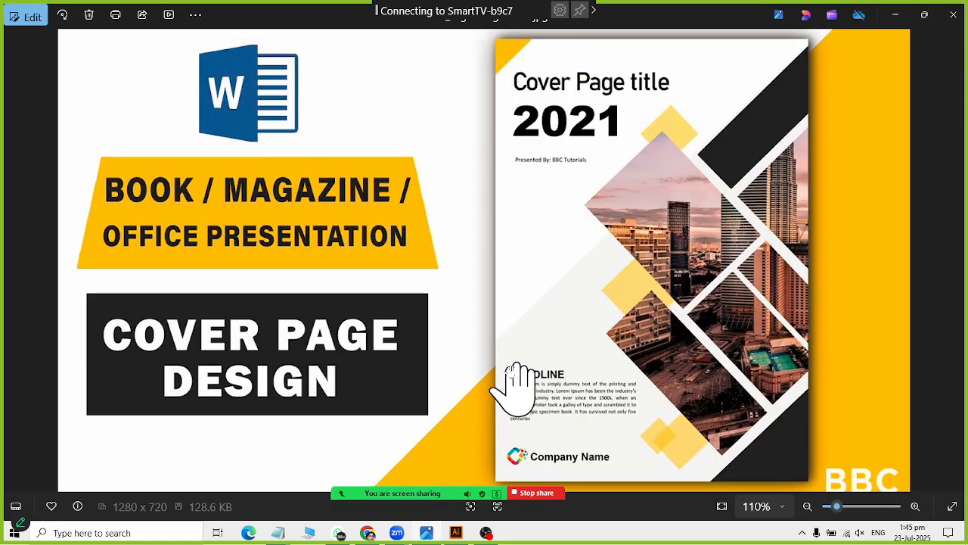
pyautogui.hotkey('alt', 'Tab')
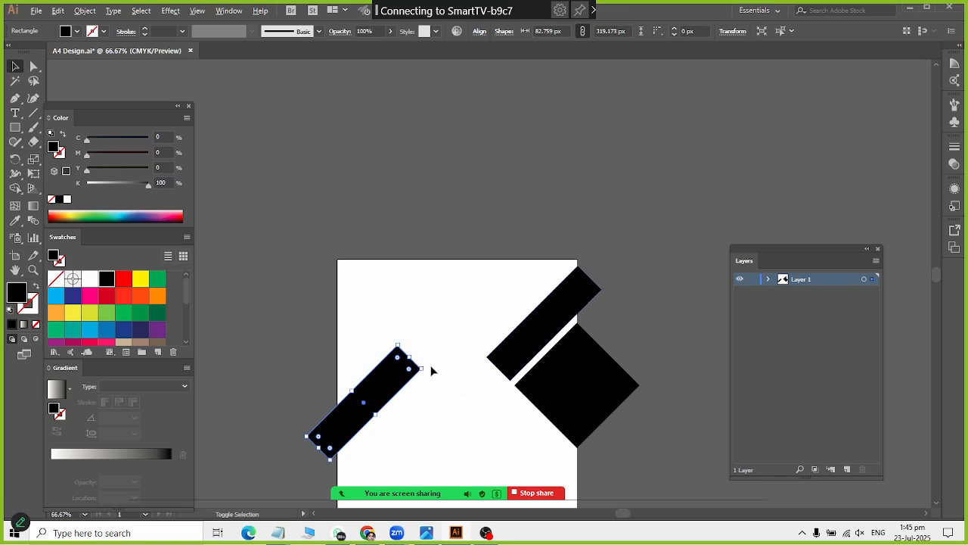
# Rotate the copied bar 90°, set it alongside the diamond's lower-left side and shorten it from its lower end.
pyautogui.moveTo(424, 364); pyautogui.dragTo(400, 463)
pyautogui.moveTo(380, 408); pyautogui.dragTo(518, 424)
pyautogui.hotkey('alt', 'Tab')
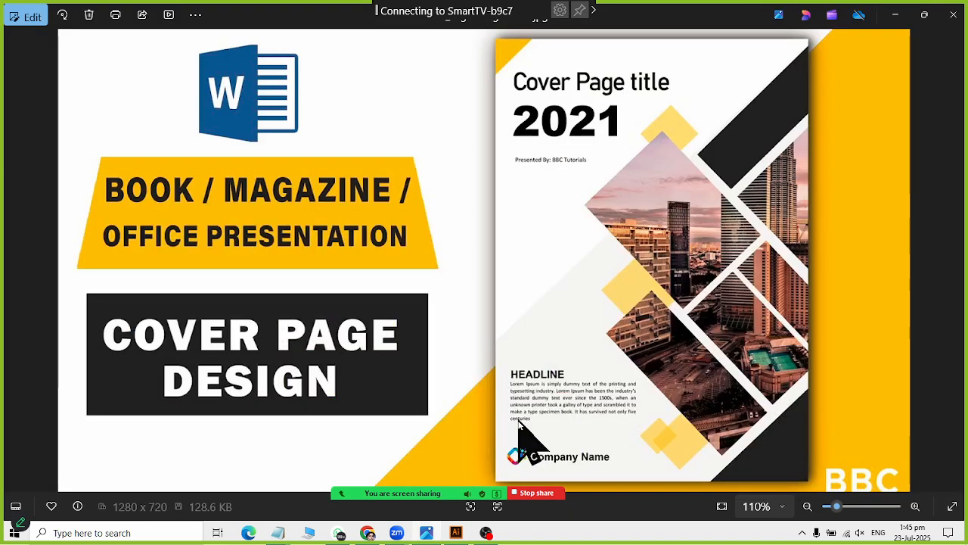
pyautogui.hotkey('alt', 'Tab')
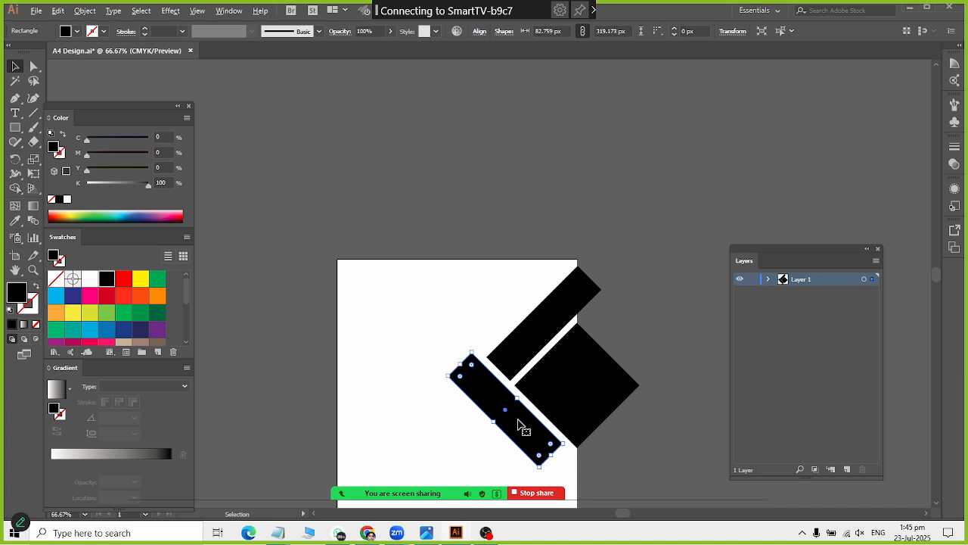
pyautogui.moveTo(553, 456); pyautogui.dragTo(523, 427)
pyautogui.hotkey('alt', 'Tab')
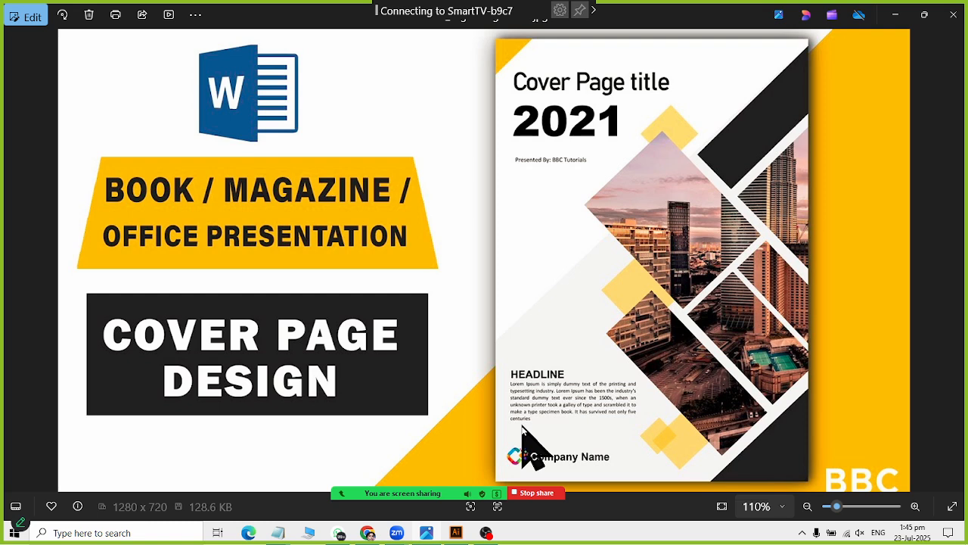
# Adjust both ends of the rotated black bar to a length of about 248 px, checking it against the reference.
pyautogui.hotkey('alt', 'Tab')
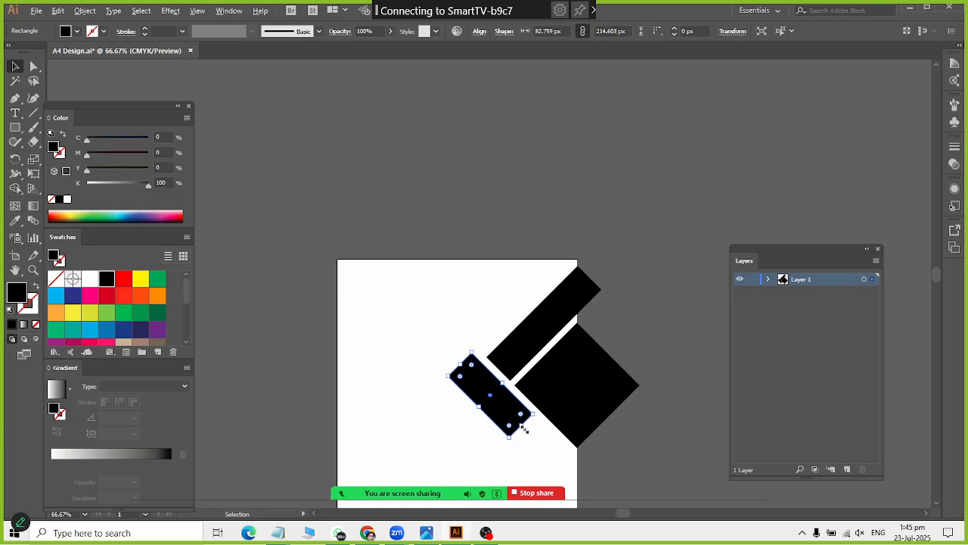
pyautogui.moveTo(524, 429); pyautogui.dragTo(517, 423)
pyautogui.hotkey('alt', 'Tab')
pyautogui.hotkey('alt', 'Tab')
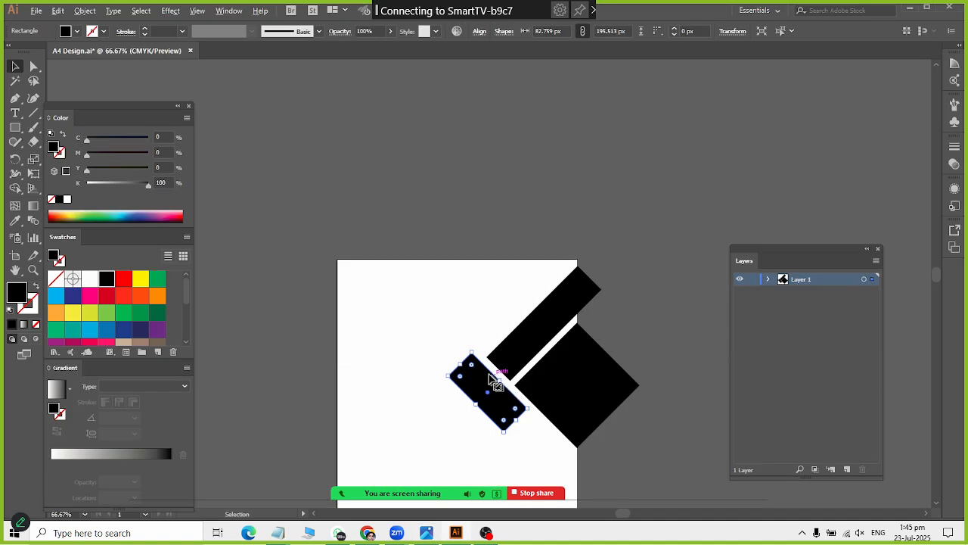
pyautogui.moveTo(462, 365); pyautogui.dragTo(440, 345)
pyautogui.scroll(-3, 549, 480)
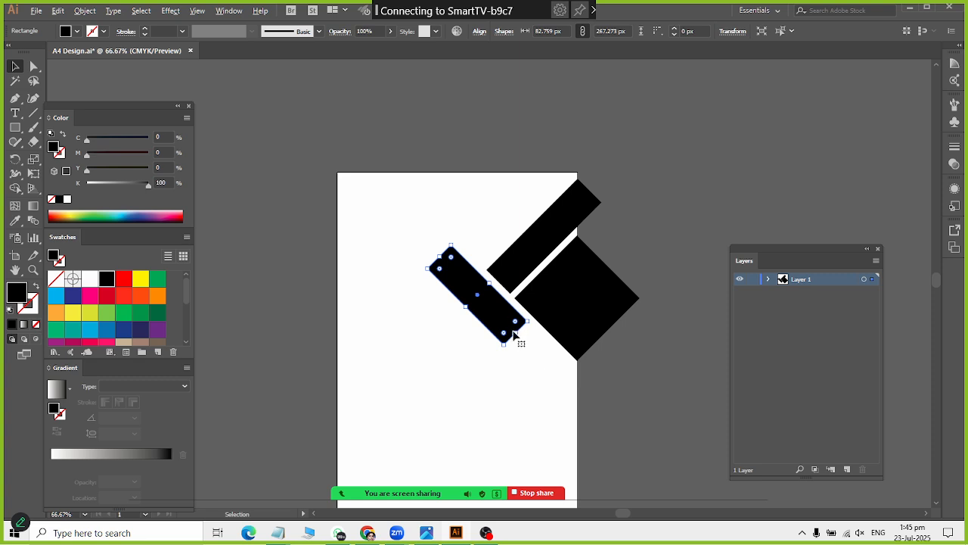
pyautogui.moveTo(516, 335); pyautogui.dragTo(508, 329)
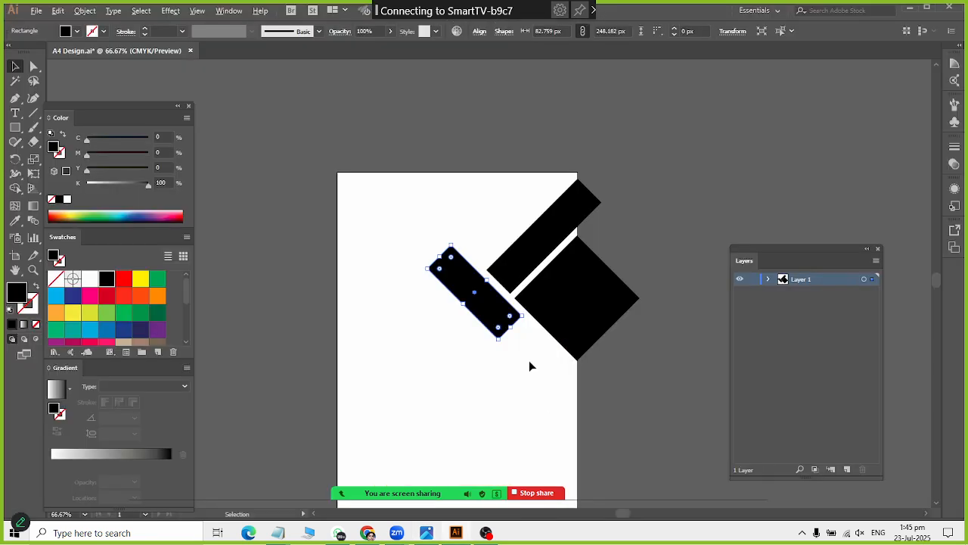
# Place a copy of the rotated bar below the diamond and widen the original outward to about 203 px.
pyautogui.moveTo(470, 294); pyautogui.dragTo(528, 418)
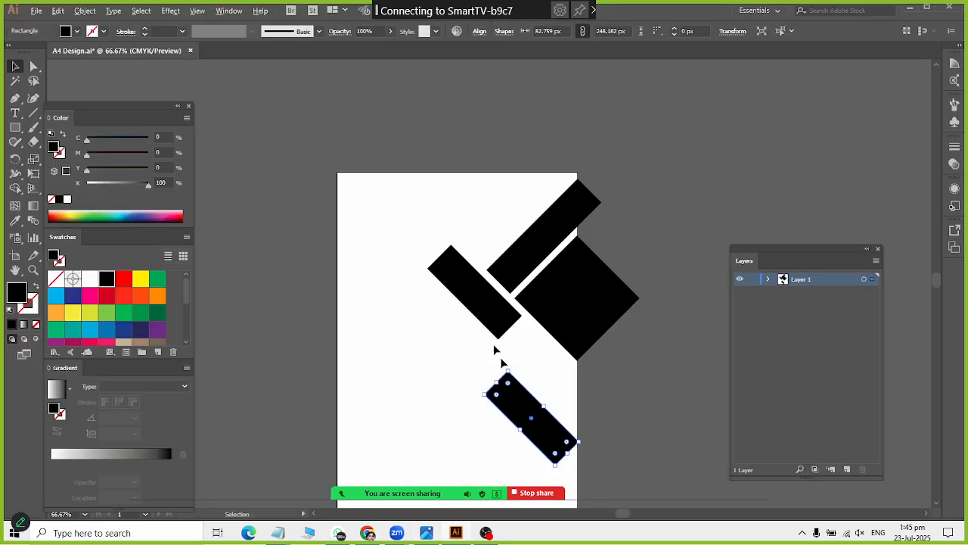
pyautogui.click(469, 301)
pyautogui.moveTo(463, 308); pyautogui.dragTo(433, 344)
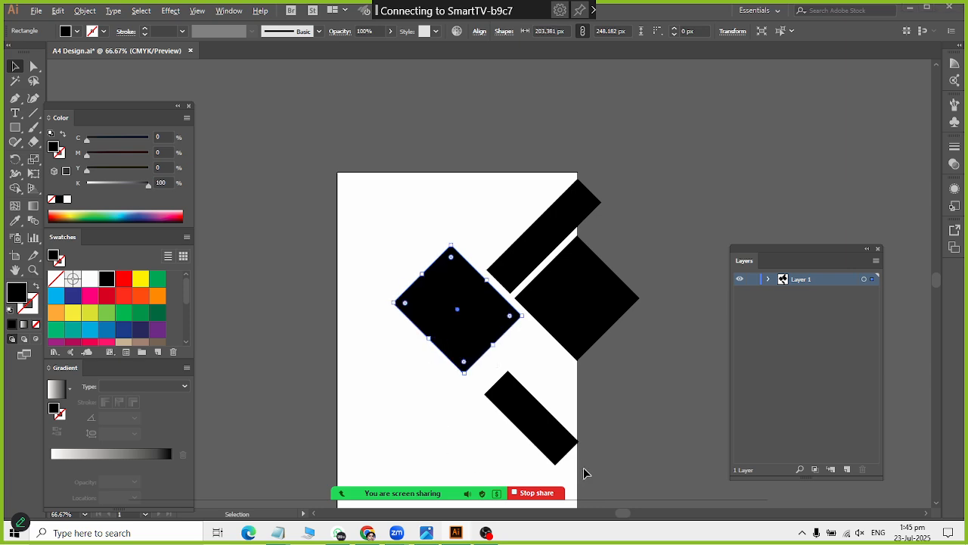
# Place the lower bar below the widened rectangle and add a parallel copy along the diamond's lower-left side, following the reference.
pyautogui.hotkey('alt', 'Tab')
pyautogui.hotkey('alt', 'Tab')
pyautogui.hotkey('alt', 'Tab')
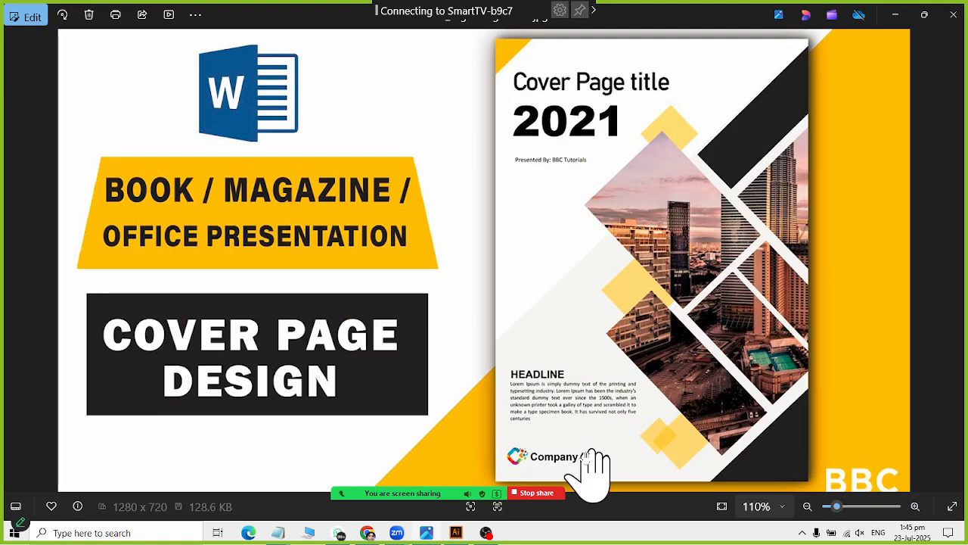
pyautogui.hotkey('alt', 'Tab')
pyautogui.moveTo(542, 422); pyautogui.dragTo(556, 381)
pyautogui.hotkey('alt', 'Tab')
pyautogui.hotkey('alt', 'Tab')
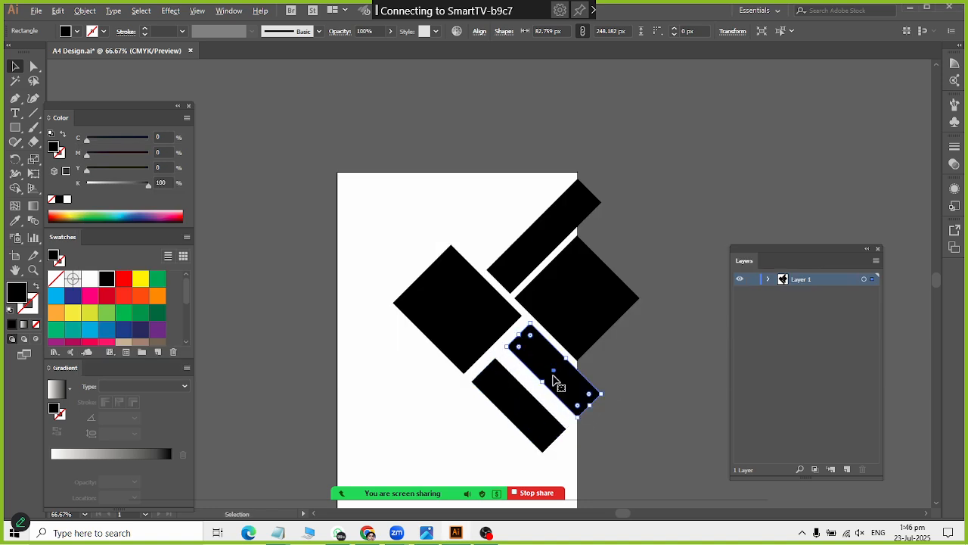
pyautogui.hotkey('alt', 'Tab')
pyautogui.hotkey('alt', 'Tab')
# Shift the widened rectangle and the two bars below it together to fine-tune their gap to the upper-right shapes.
pyautogui.keyDown('shift'); pyautogui.click(501, 388); pyautogui.keyUp('shift')
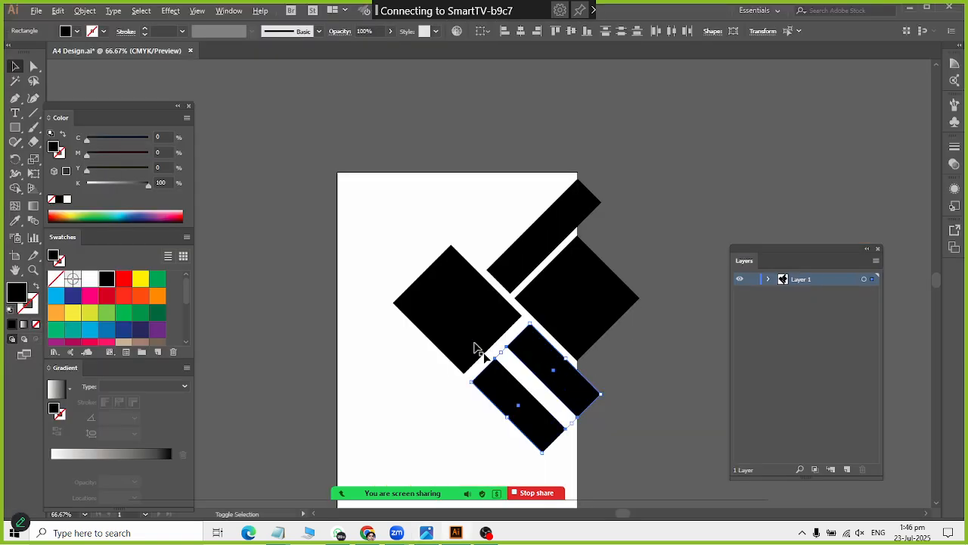
pyautogui.moveTo(462, 310); pyautogui.dragTo(452, 316)
pyautogui.keyDown('shift'); pyautogui.click(472, 340); pyautogui.keyUp('shift')
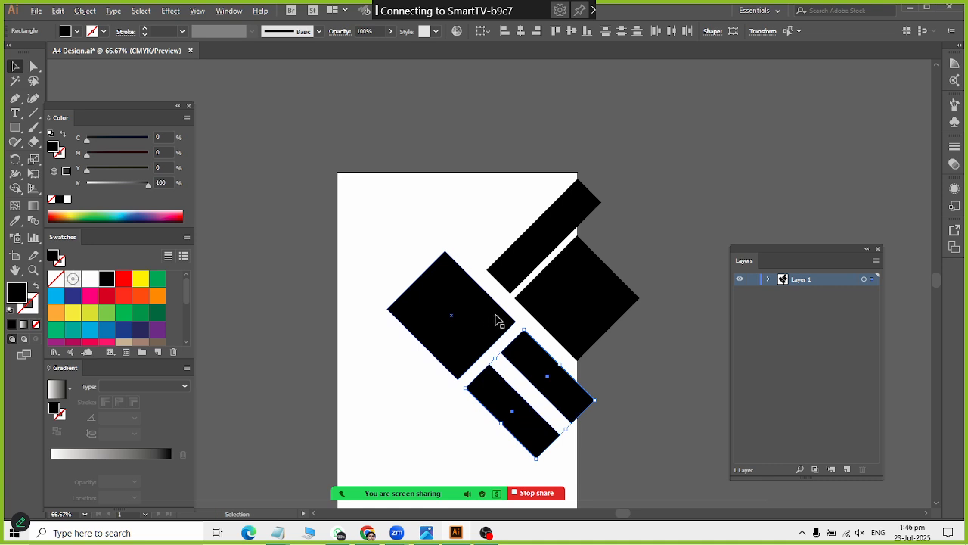
pyautogui.click(640, 429)
pyautogui.click(557, 402)
pyautogui.keyDown('shift'); pyautogui.click(498, 400); pyautogui.keyUp('shift')
pyautogui.click(430, 322)
pyautogui.keyDown('shift'); pyautogui.click(503, 398); pyautogui.keyUp('shift')
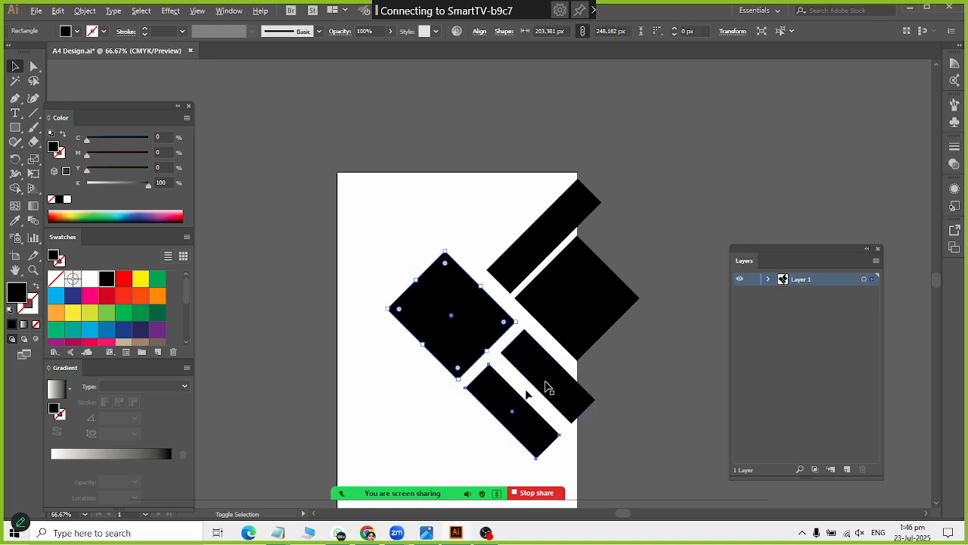
pyautogui.keyDown('shift'); pyautogui.click(530, 358); pyautogui.keyUp('shift')
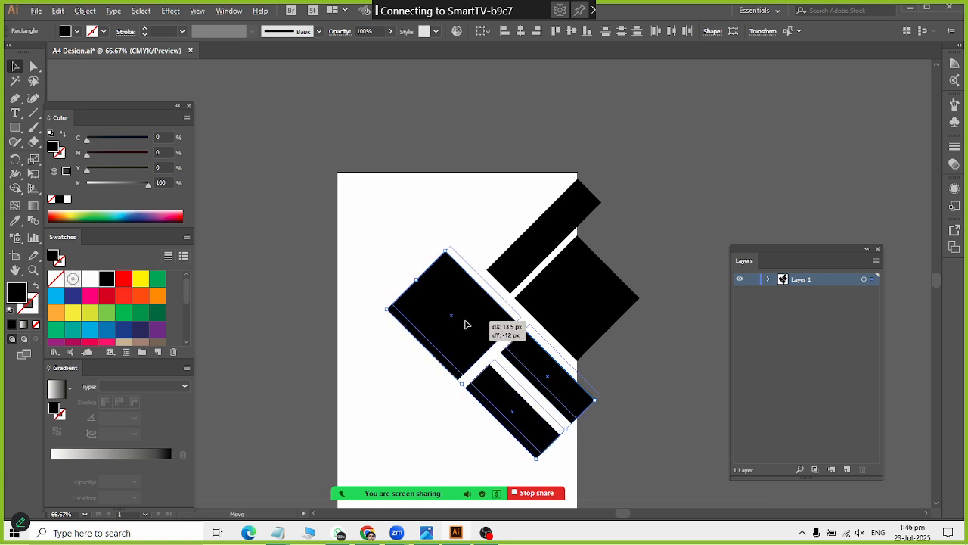
pyautogui.moveTo(465, 324); pyautogui.dragTo(469, 320)
pyautogui.click(656, 351)
# Nudge the two lower parallel bars up and left to narrow their gap to the widened rectangle.
pyautogui.scroll(2, 659, 421)
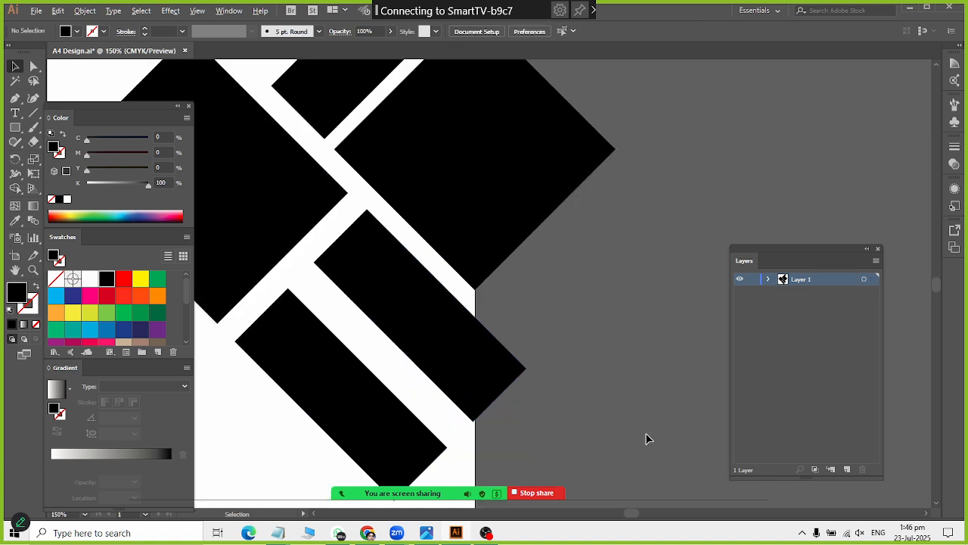
pyautogui.scroll(1, 387, 310)
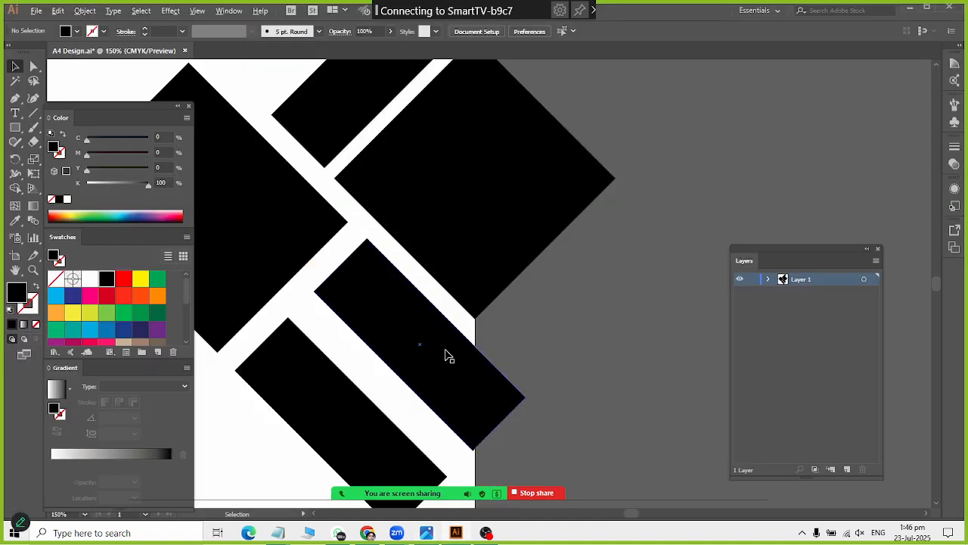
pyautogui.moveTo(446, 350); pyautogui.dragTo(443, 352)
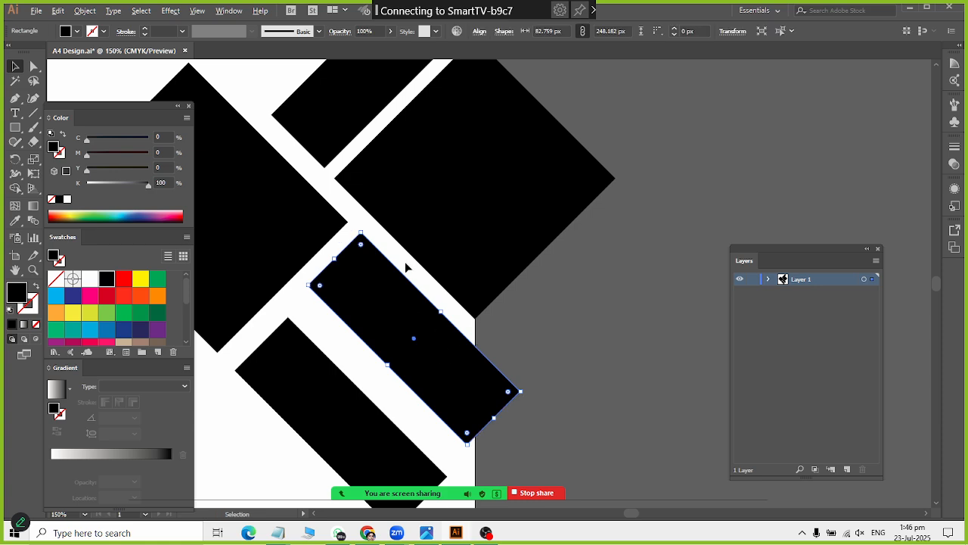
pyautogui.keyDown('shift'); pyautogui.click(337, 429); pyautogui.keyUp('shift')
pyautogui.moveTo(337, 428)
pyautogui.mouseDown()
pyautogui.moveTo(320, 421)
pyautogui.moveTo(348, 442)
pyautogui.moveTo(340, 438)
pyautogui.mouseUp()
pyautogui.hotkey('ctrl', 'z')
pyautogui.click(557, 439)
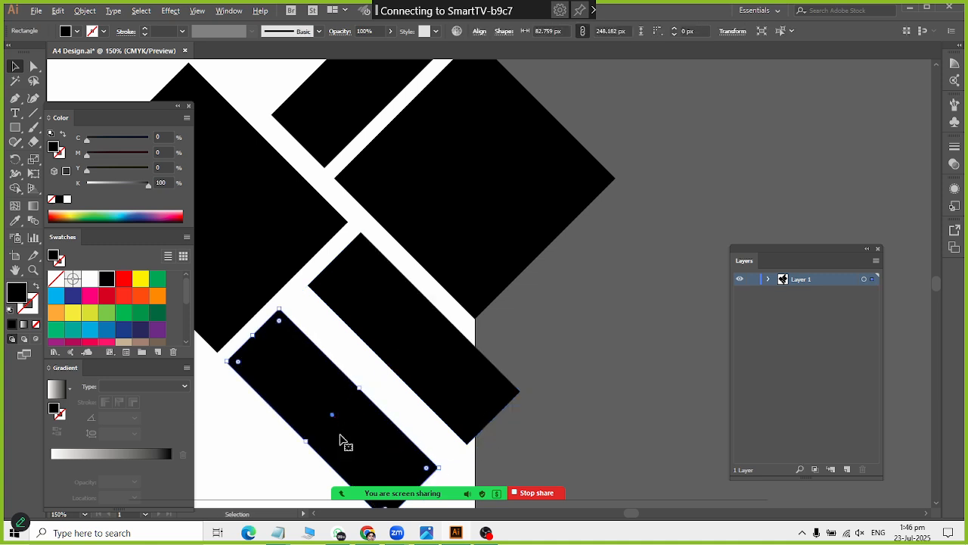
# Widen the lower parallel bar to about 109 px toward its neighbour, leaving a narrow gap between them.
pyautogui.click(404, 346)
pyautogui.click(338, 401)
pyautogui.moveTo(360, 388); pyautogui.dragTo(378, 374)
pyautogui.click(400, 345)
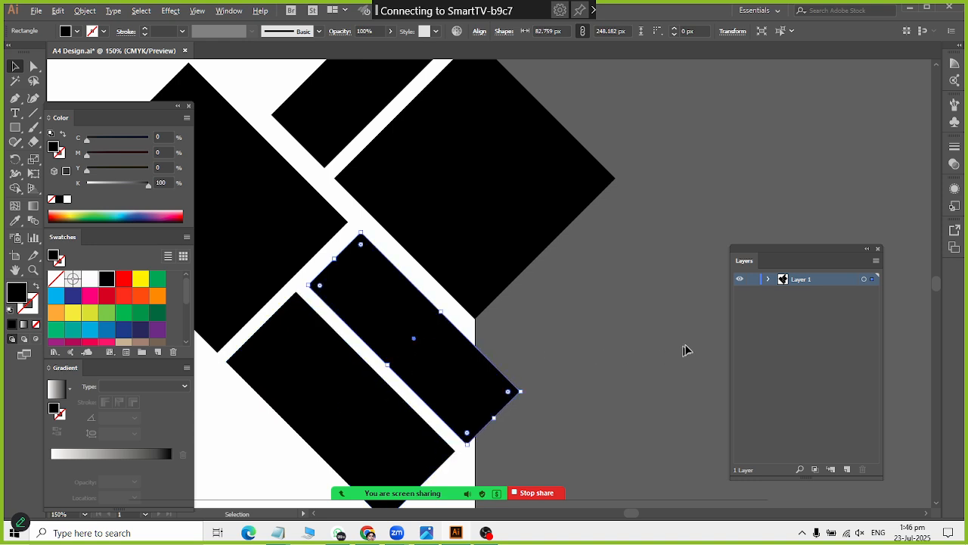
pyautogui.hotkey('alt', 'Tab')
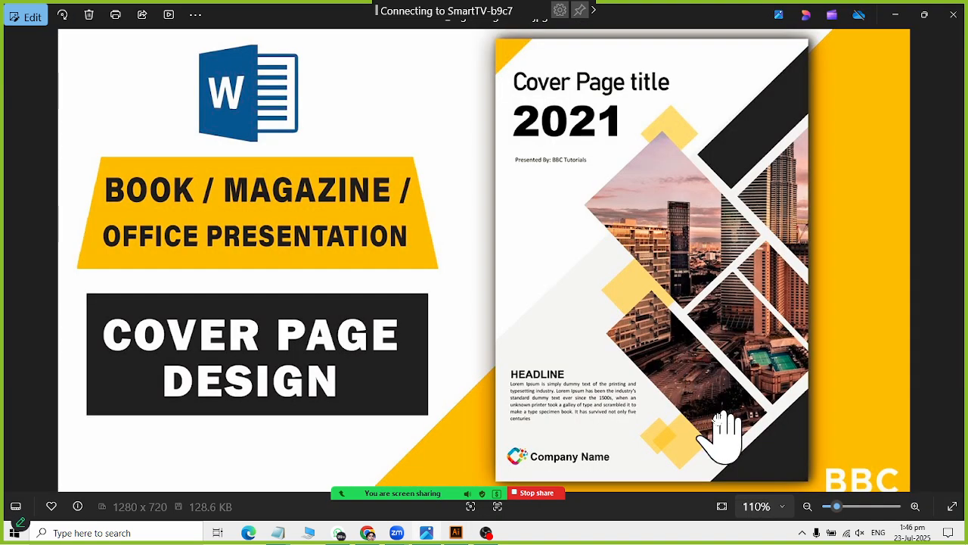
pyautogui.hotkey('alt', 'Tab')
pyautogui.scroll(-3, 642, 402)
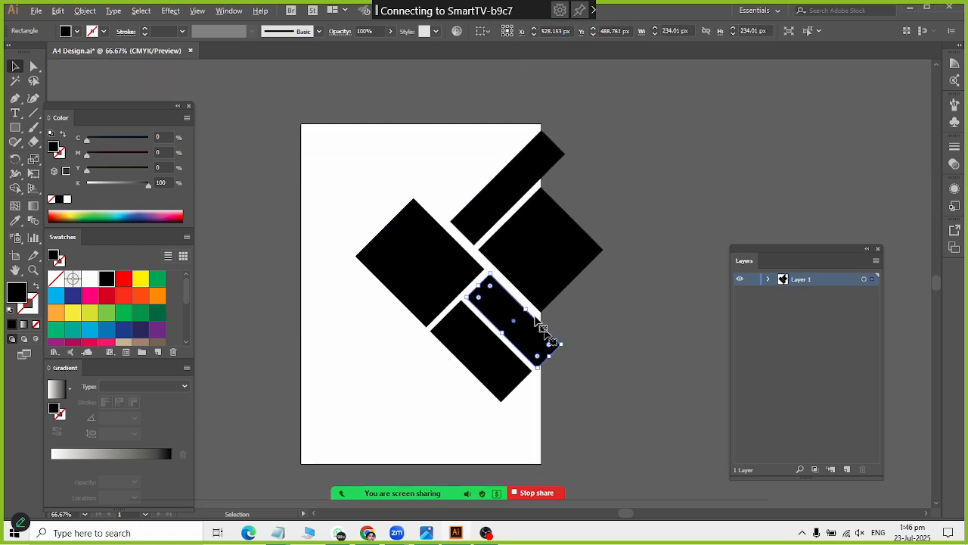
pyautogui.click(647, 404)
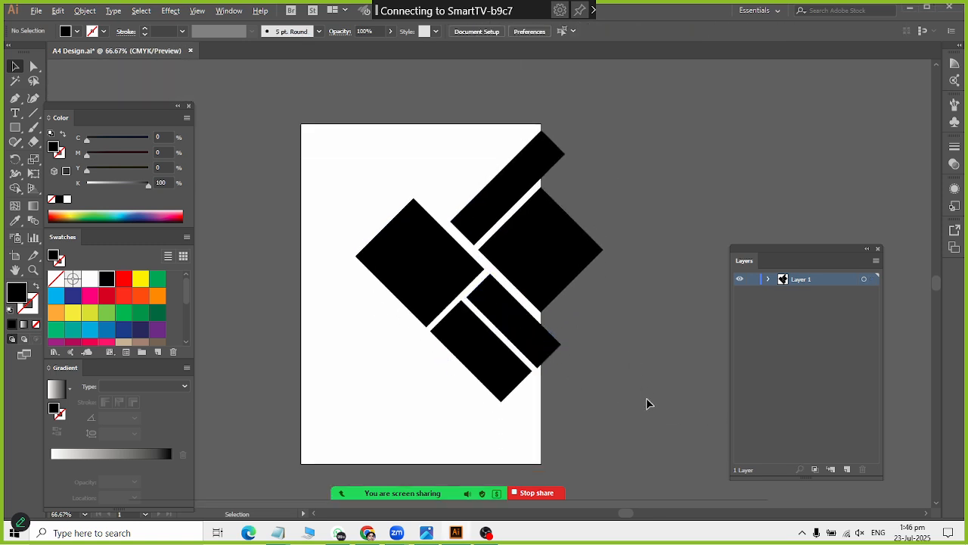
# Duplicate the 109 px wide bar to its lower left and extend the copy's upper end to about 384 px long.
pyautogui.hotkey('alt', 'Tab')
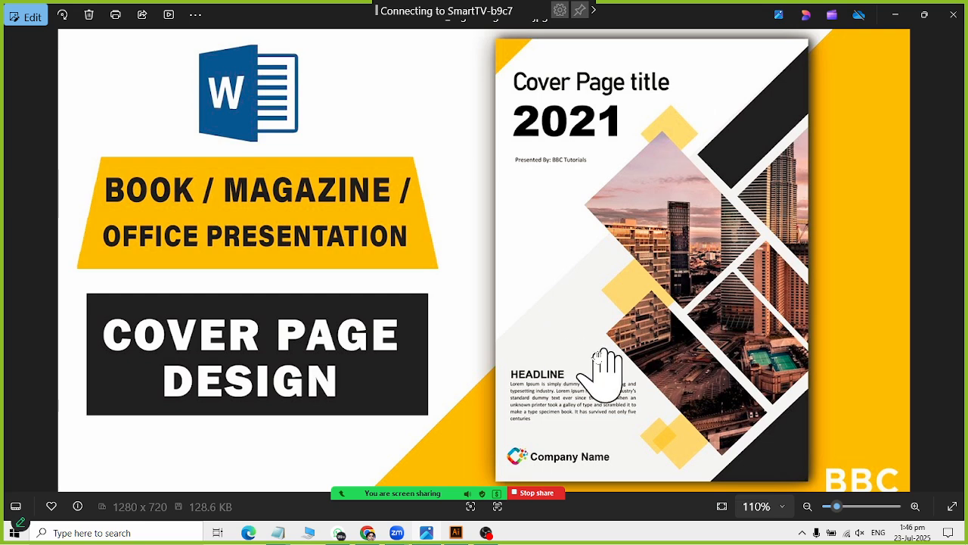
pyautogui.hotkey('alt', 'Tab')
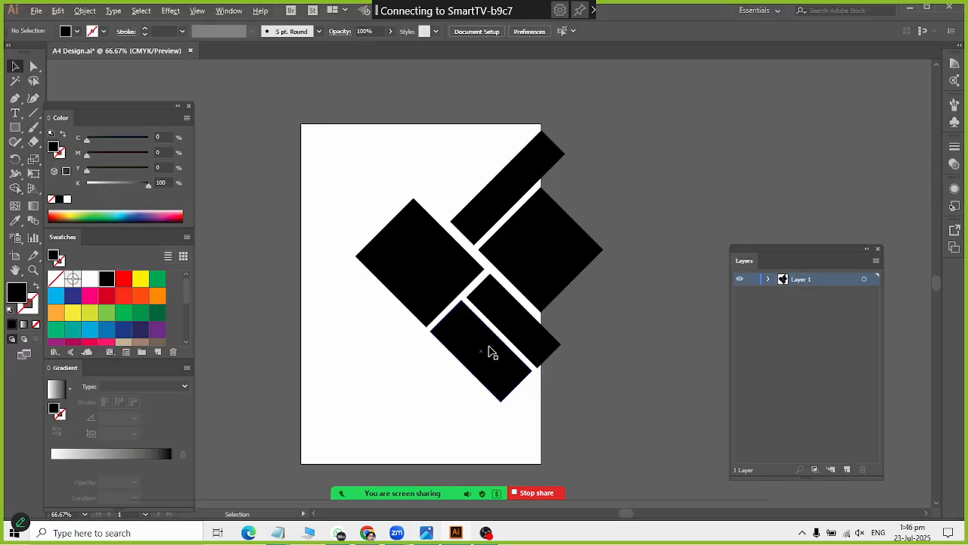
pyautogui.moveTo(477, 363); pyautogui.dragTo(430, 396)
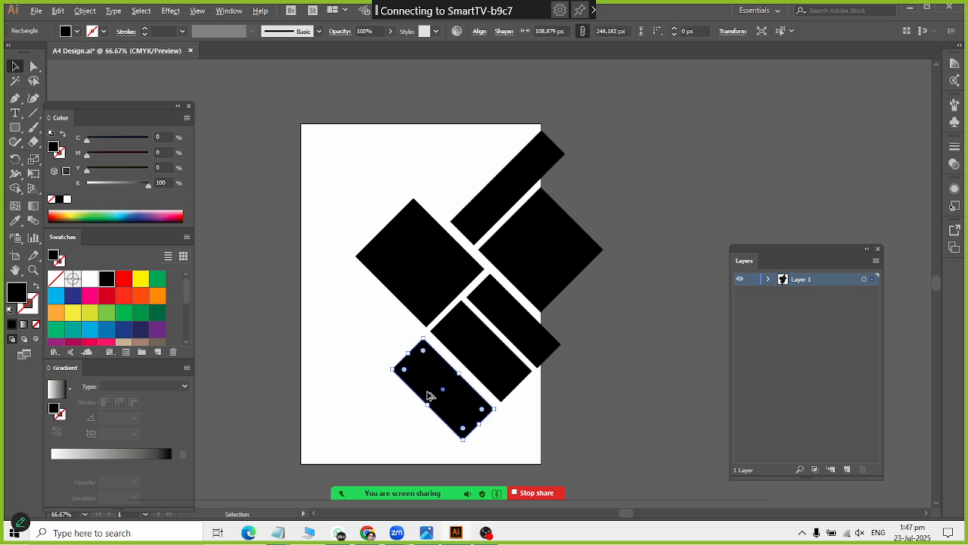
pyautogui.hotkey('alt', 'Tab')
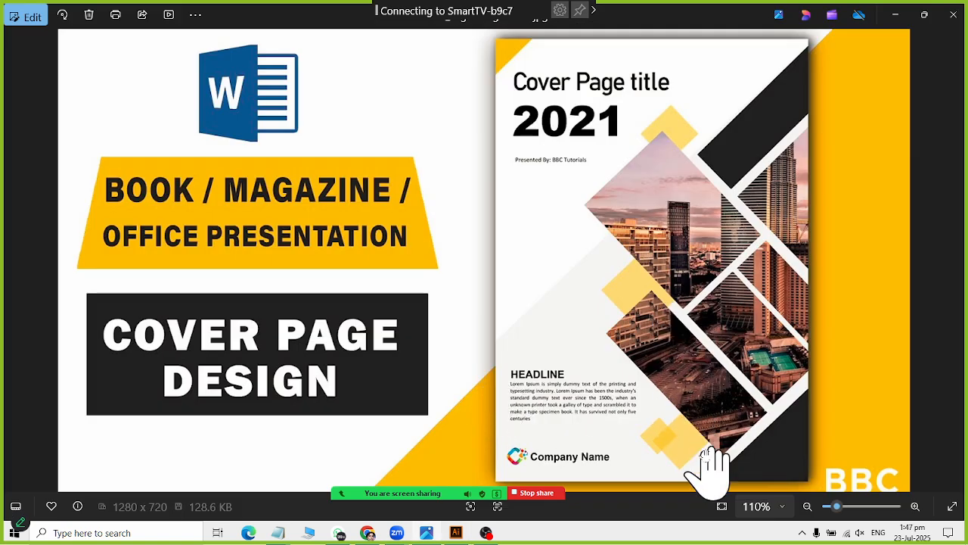
pyautogui.hotkey('alt', 'Tab')
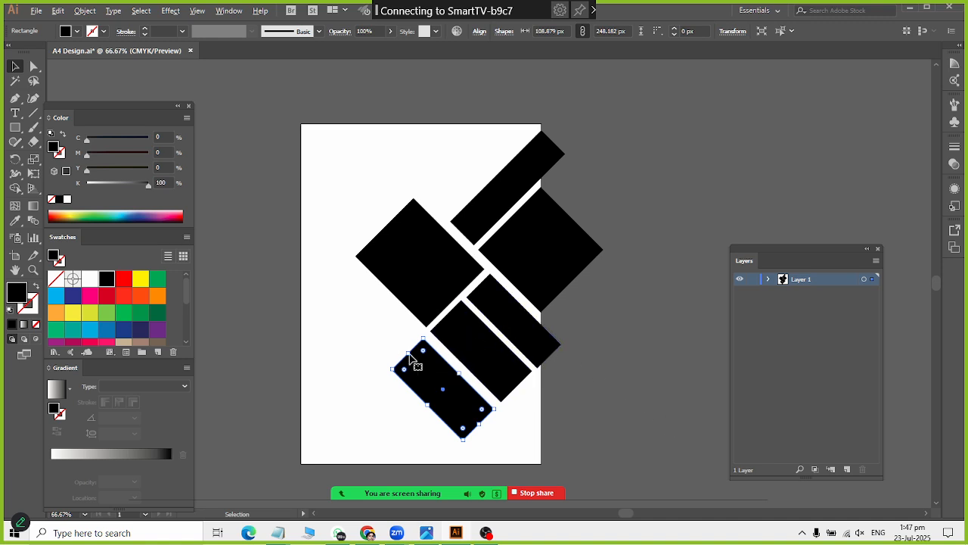
pyautogui.moveTo(408, 354); pyautogui.dragTo(370, 315)
# Compare the arrangement and proportions of the diagonal shapes with the reference cover image.
pyautogui.hotkey('alt', 'Tab')
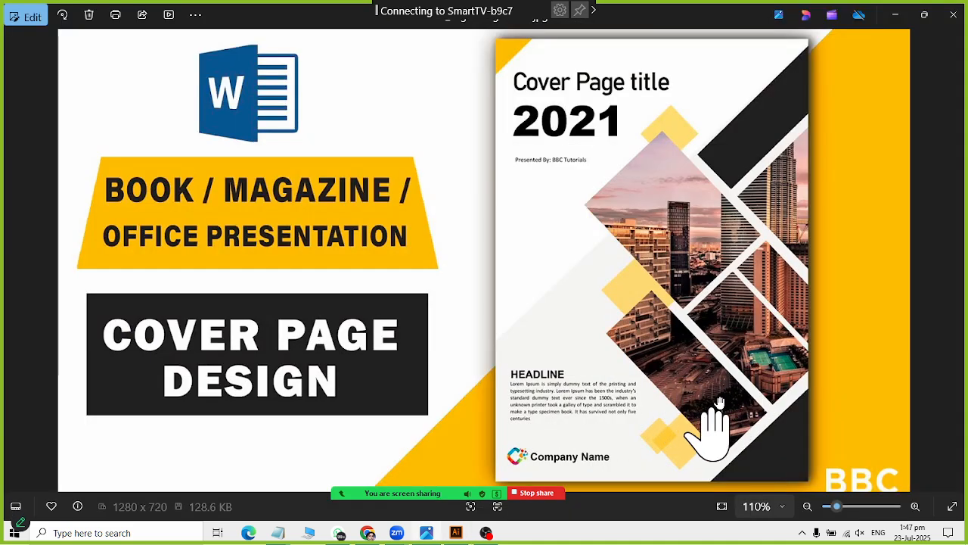
pyautogui.hotkey('alt', 'Tab')
pyautogui.hotkey('alt', 'Tab')
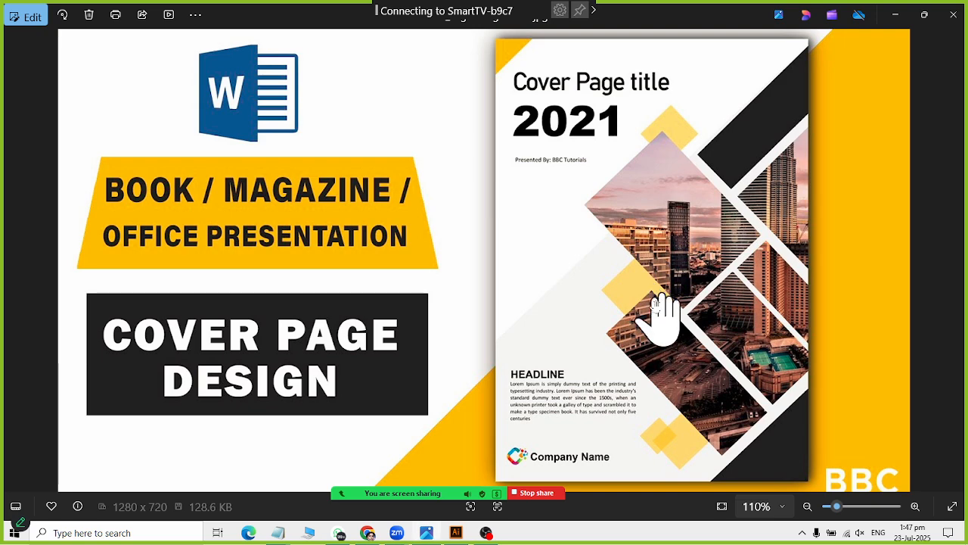
pyautogui.hotkey('alt', 'Tab')
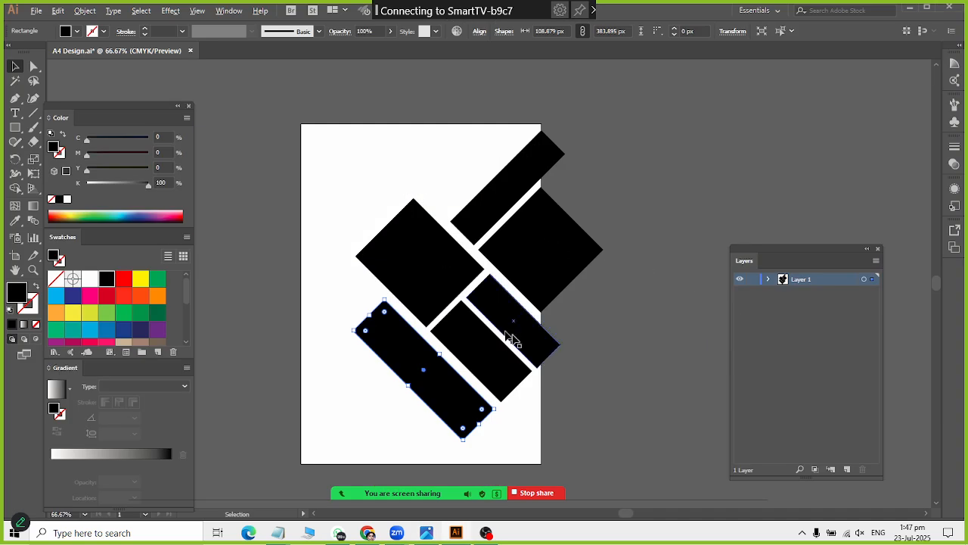
pyautogui.hotkey('alt', 'Tab')
pyautogui.hotkey('alt', 'Tab')
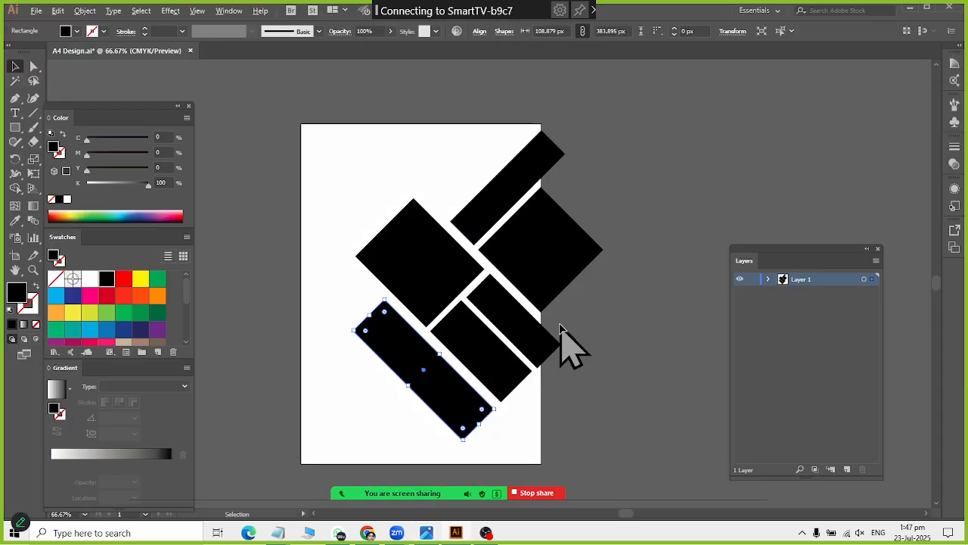
pyautogui.hotkey('alt', 'Tab')
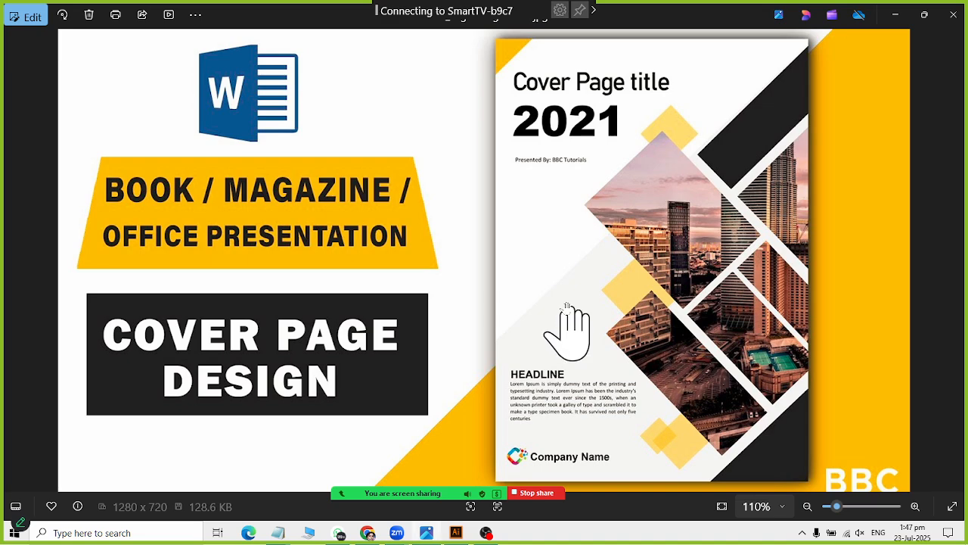
pyautogui.hotkey('alt', 'Tab')
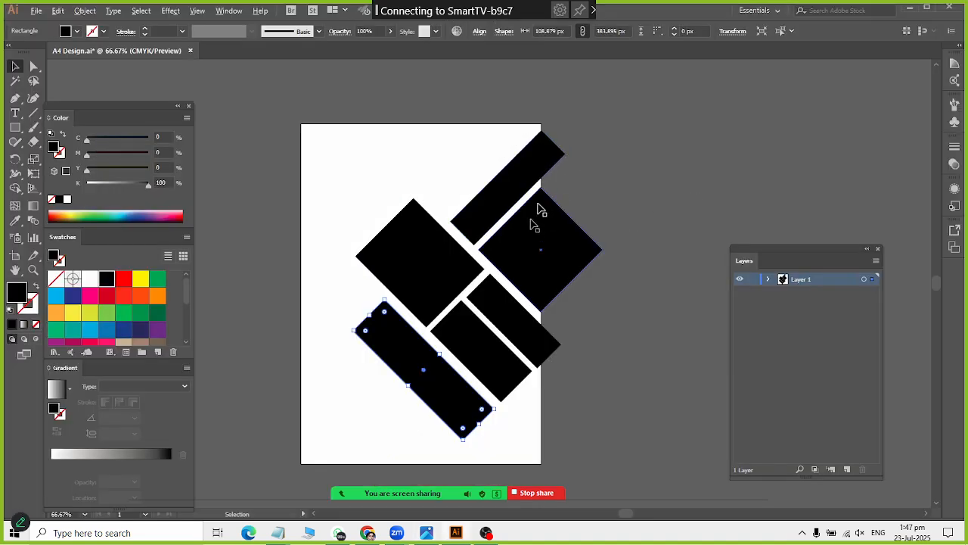
pyautogui.hotkey('alt', 'Tab')
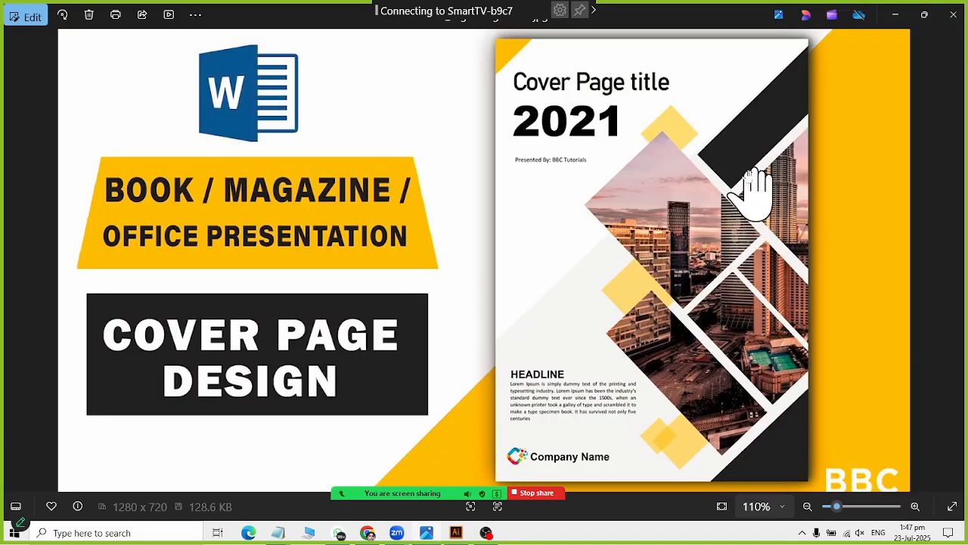
pyautogui.hotkey('alt', 'Tab')
pyautogui.hotkey('alt', 'Tab')
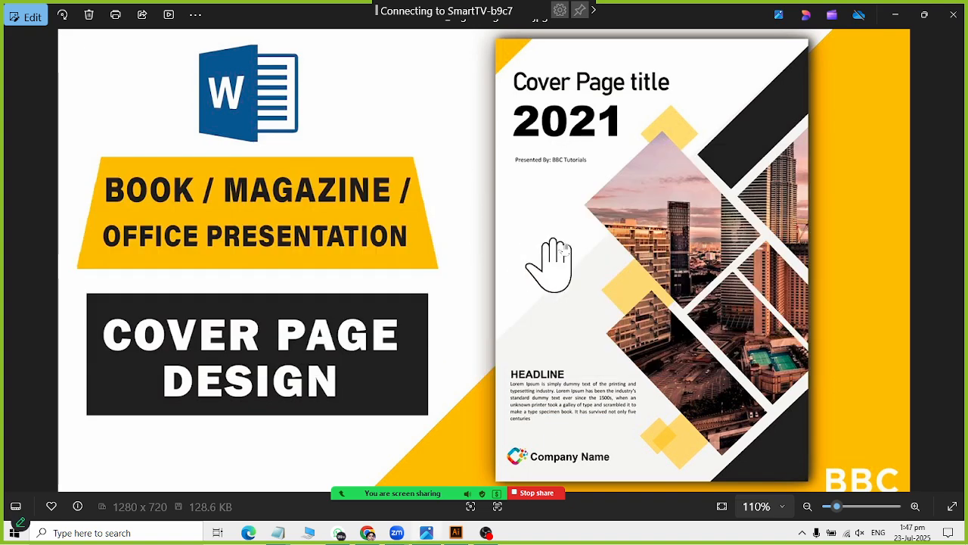
pyautogui.hotkey('alt', 'Tab')
# Try to widen the tilted bar near the page's upper-right corner to about 100 px.
pyautogui.click(502, 195)
pyautogui.hotkey('alt', 'Tab')
pyautogui.hotkey('alt', 'Tab')
pyautogui.moveTo(496, 176); pyautogui.dragTo(490, 177)
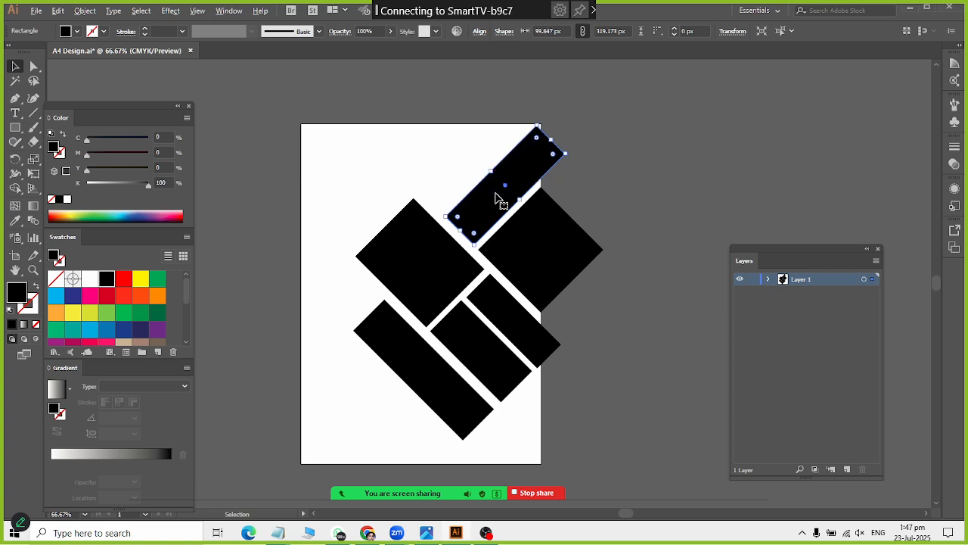
pyautogui.click(596, 197)
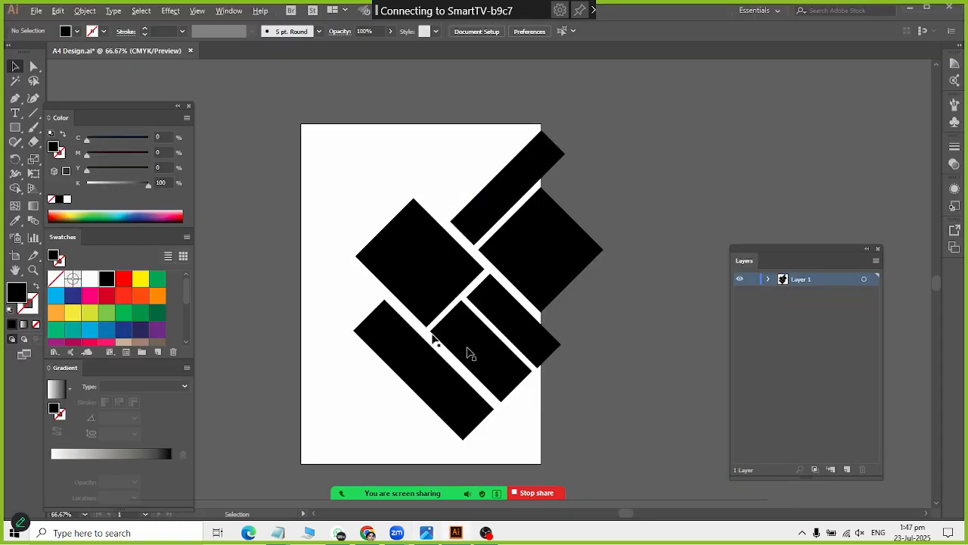
# Duplicate the large diamond on the page's right edge to the lower-right corner and size the copy to about 166 by 153 px.
pyautogui.moveTo(575, 265); pyautogui.dragTo(537, 418)
pyautogui.scroll(-1, 560, 474)
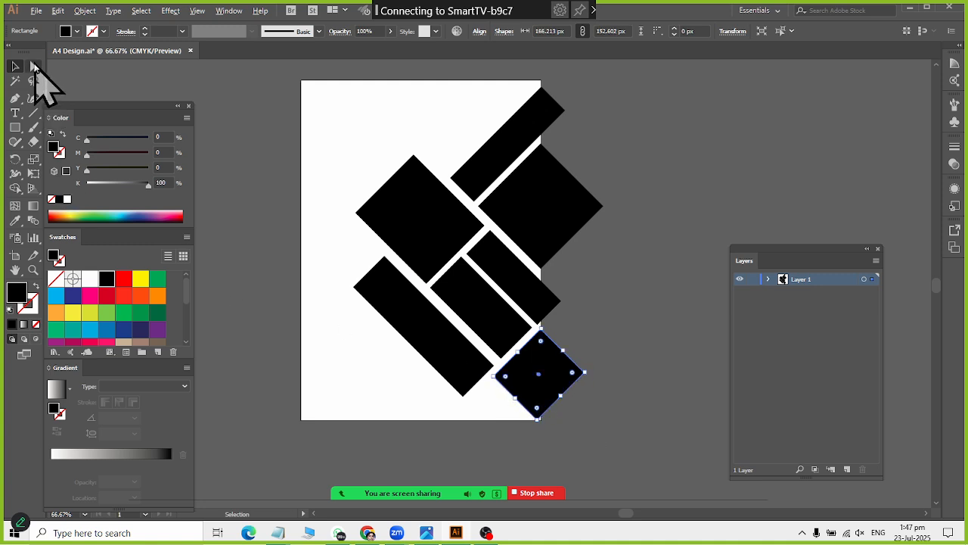
pyautogui.click(33, 66)
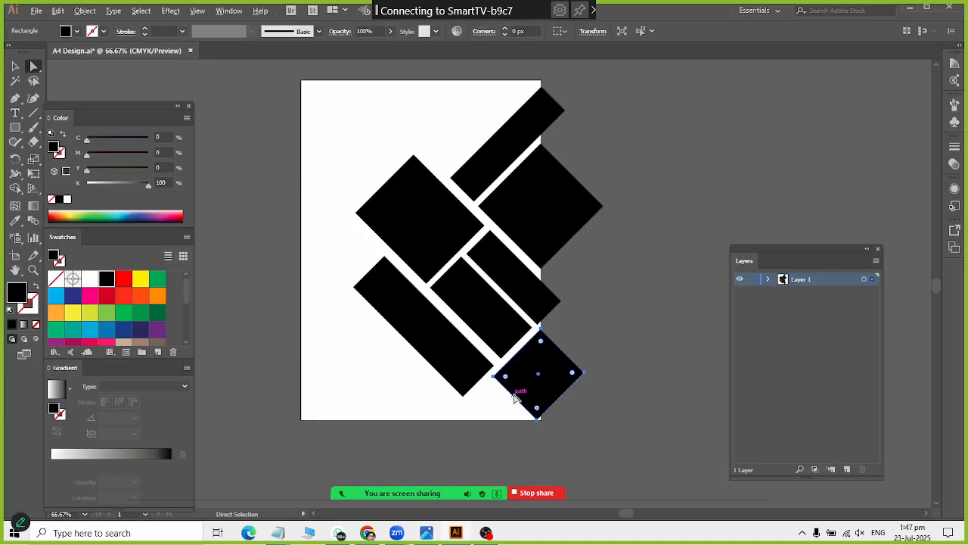
pyautogui.click(15, 66)
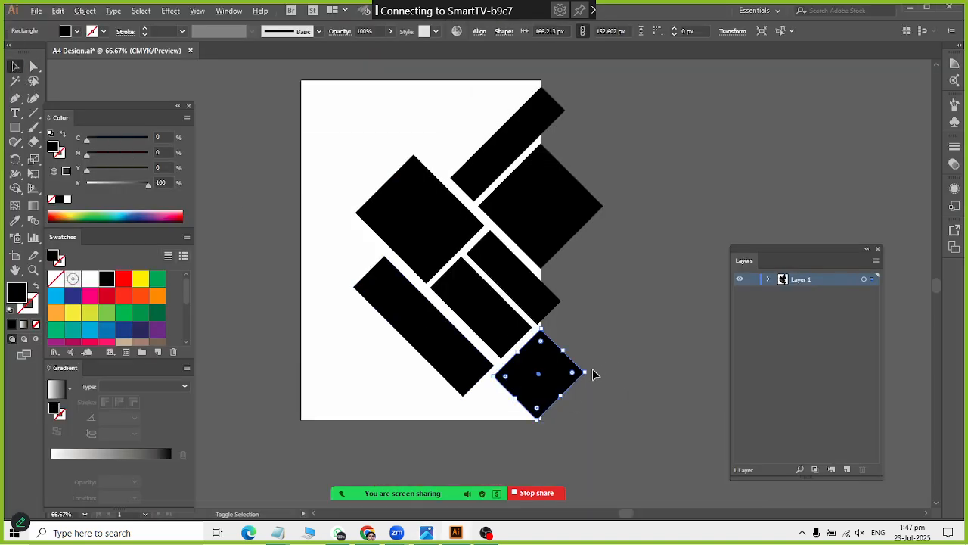
pyautogui.moveTo(589, 371); pyautogui.dragTo(602, 430)
pyautogui.hotkey('ctrl', 'z')
# Check the corner shape in the reference image and extend the lower-right diamond toward the lower left until its corner meets the page's bottom edge.
pyautogui.hotkey('alt', 'Tab')
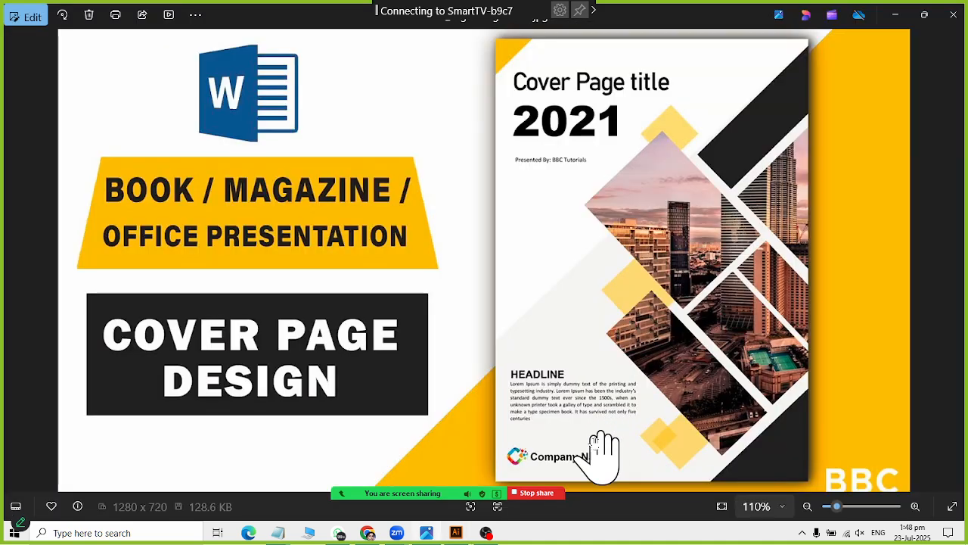
pyautogui.scroll(-1, 644, 444)
pyautogui.hotkey('alt', 'Tab')
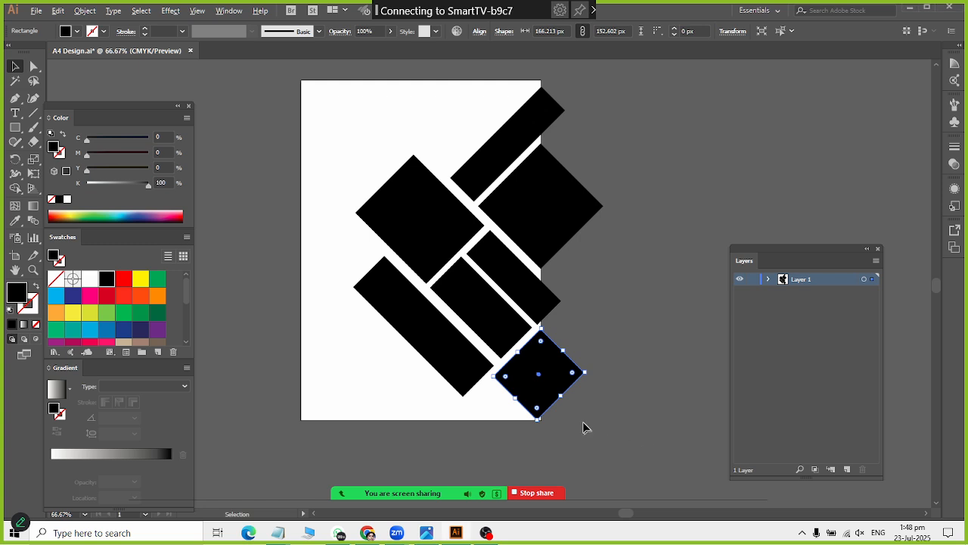
pyautogui.moveTo(512, 399); pyautogui.dragTo(469, 447)
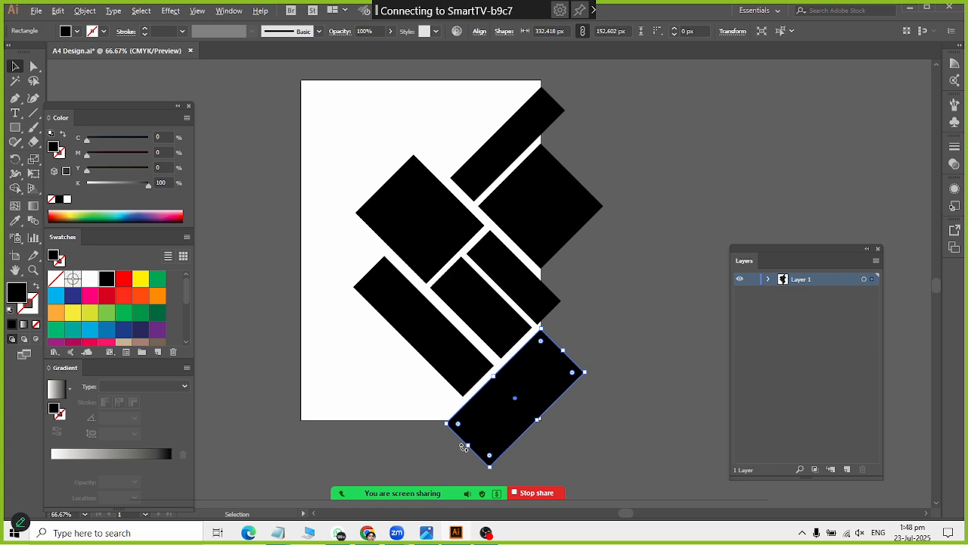
pyautogui.moveTo(467, 448); pyautogui.dragTo(472, 443)
# Turn the lower-right rectangle into a corner triangle by deleting its lowest anchor point and moving its outer anchor to the page's lower-right corner.
pyautogui.scroll(2, 569, 348)
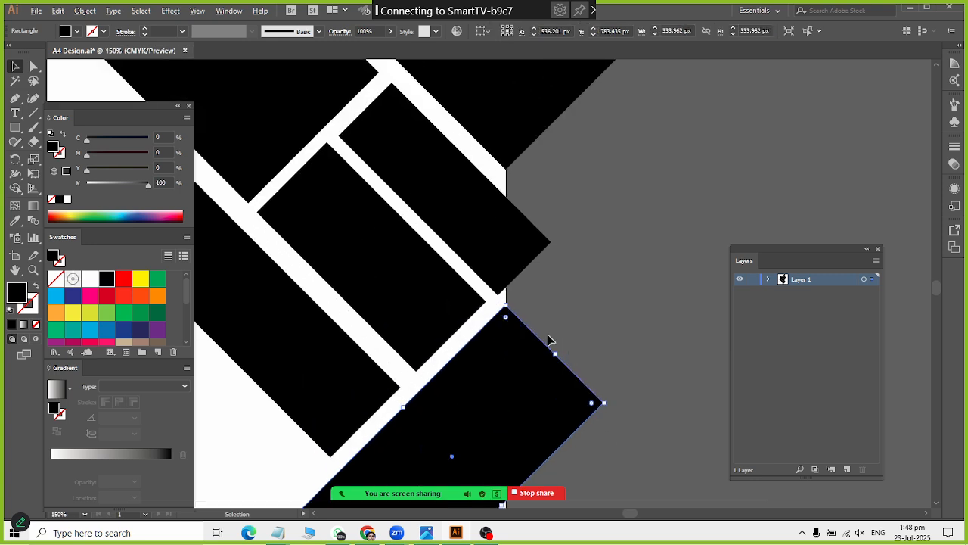
pyautogui.scroll(-4, 549, 340)
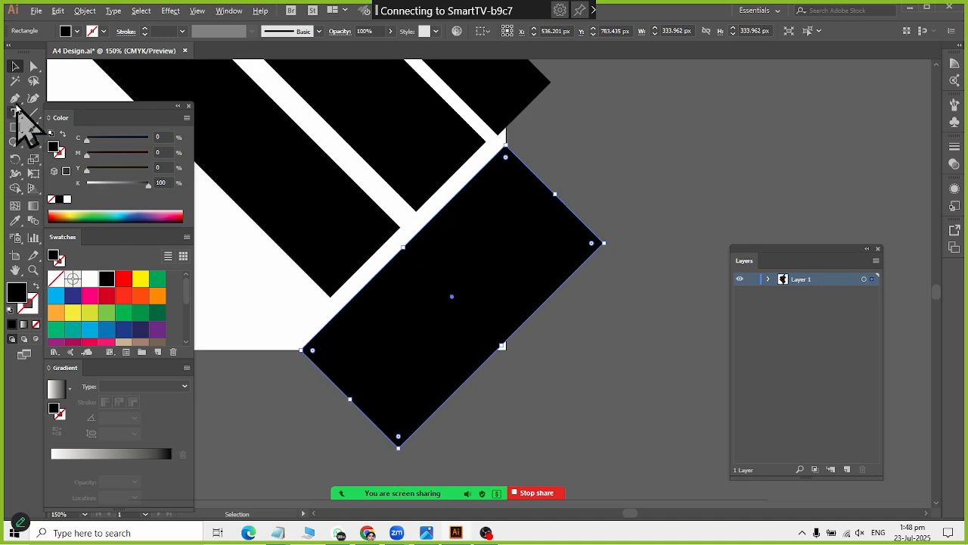
pyautogui.moveTo(15, 98); pyautogui.dragTo(72, 126)
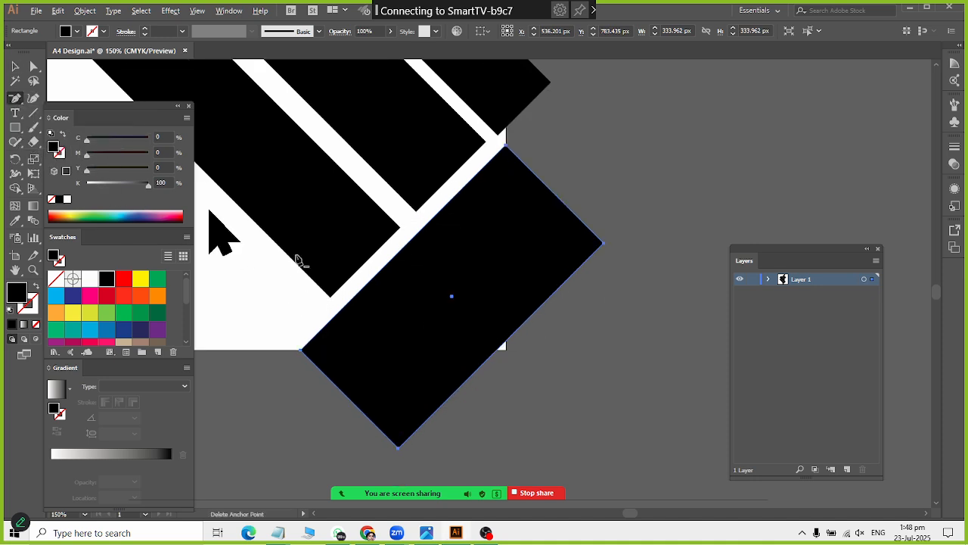
pyautogui.click(400, 447)
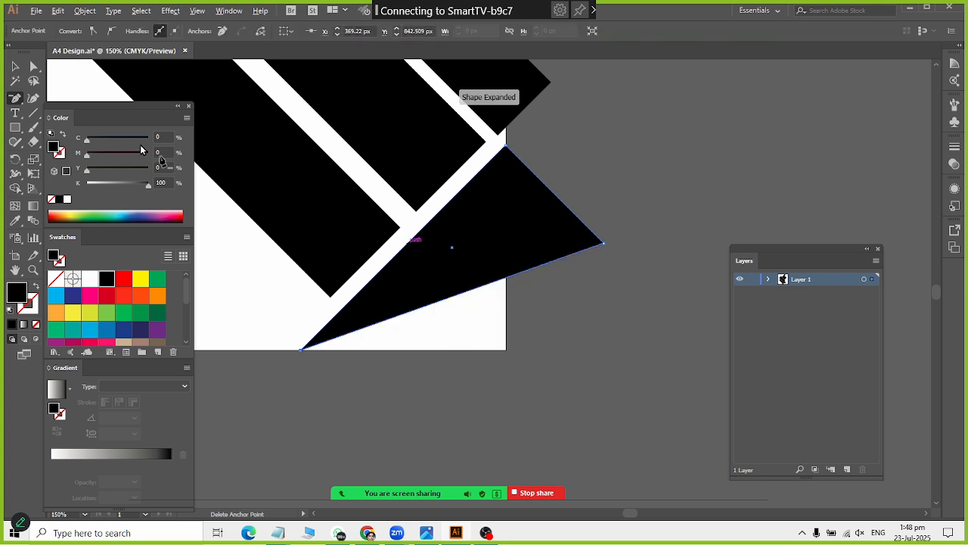
pyautogui.click(33, 66)
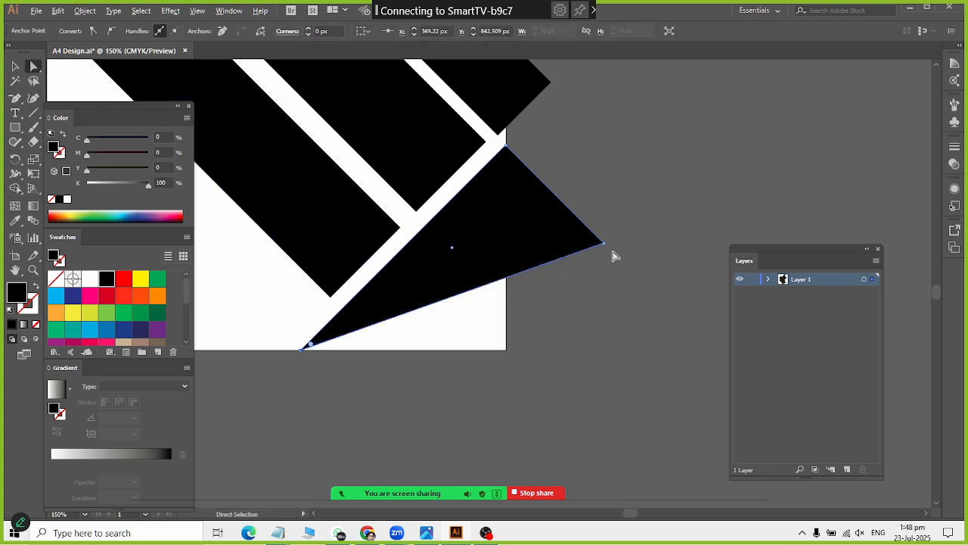
pyautogui.moveTo(603, 245); pyautogui.dragTo(508, 355)
pyautogui.scroll(-2, 497, 147)
pyautogui.scroll(5, 548, 296)
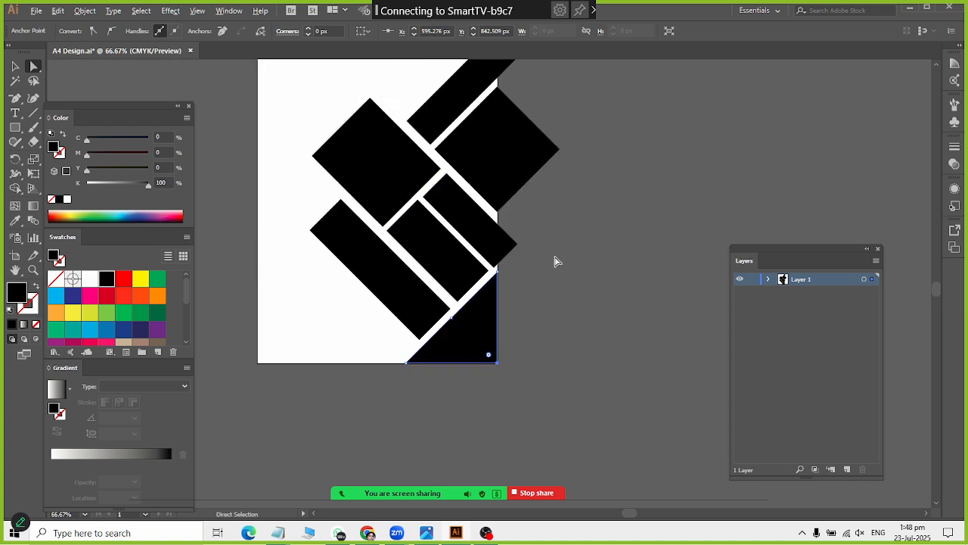
pyautogui.scroll(-2, 556, 262)
pyautogui.scroll(3, 566, 255)
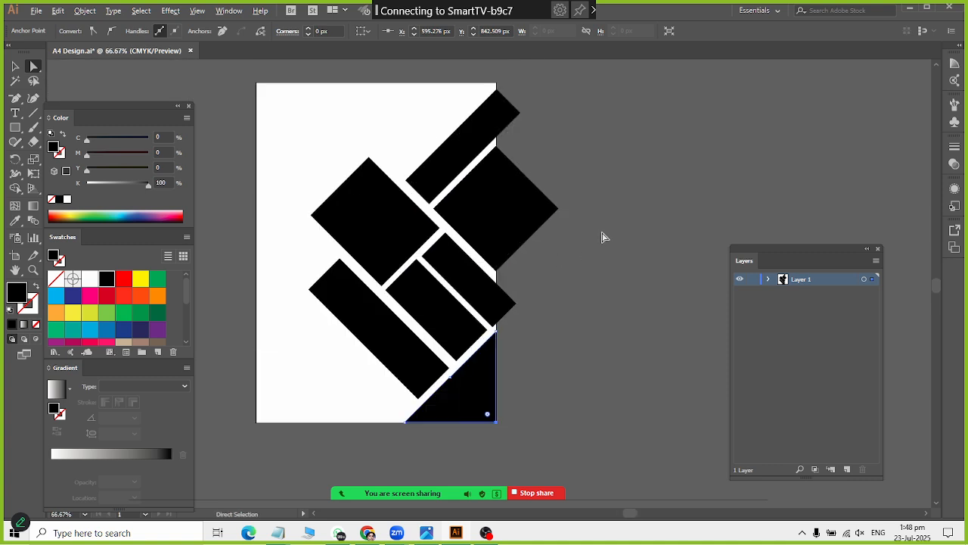
pyautogui.click(15, 66)
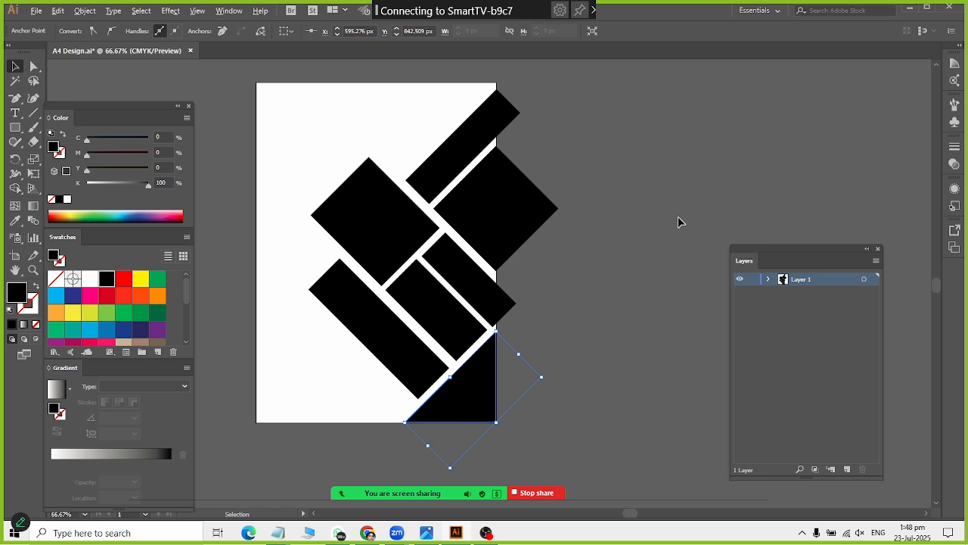
pyautogui.click(684, 291)
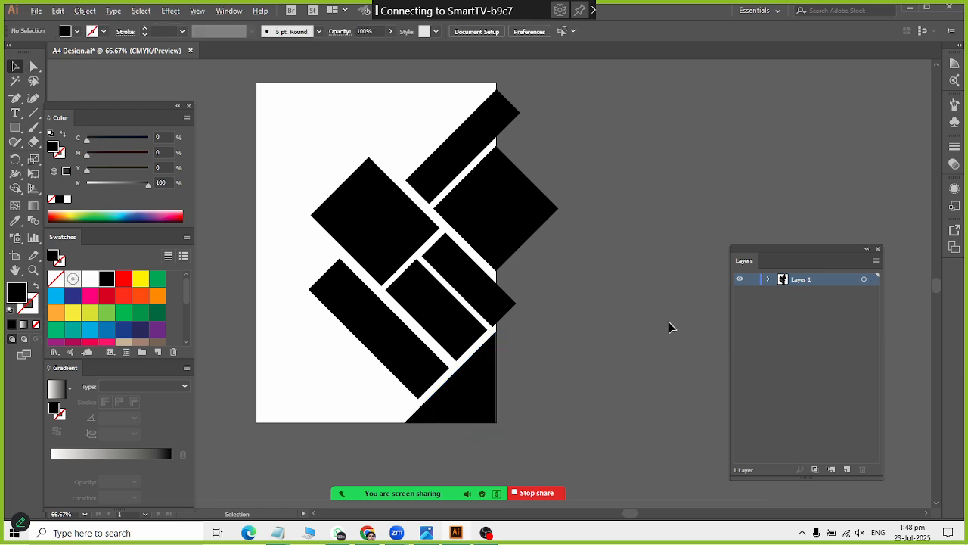
# Compare the page layout and the shapes overhanging its right edge with the reference cover image.
pyautogui.hotkey('alt', 'Tab')
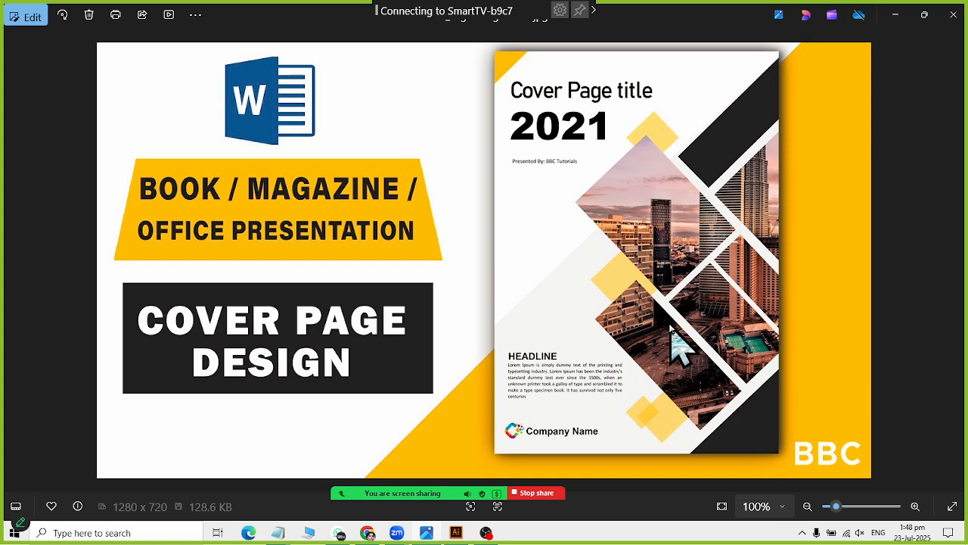
pyautogui.hotkey('alt', 'Tab')
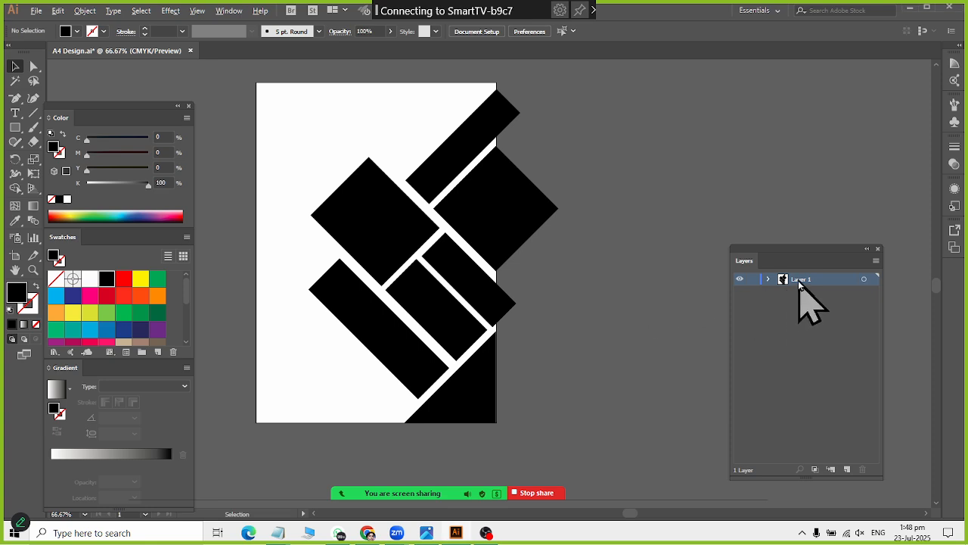
pyautogui.hotkey('alt', 'Tab')
pyautogui.hotkey('alt', 'Tab')
pyautogui.hotkey('alt', 'Tab')
pyautogui.hotkey('alt', 'Tab')
# Add an anchor point to the narrow bar below the large right diamond where its upper side crosses the page's right edge.
pyautogui.click(35, 69)
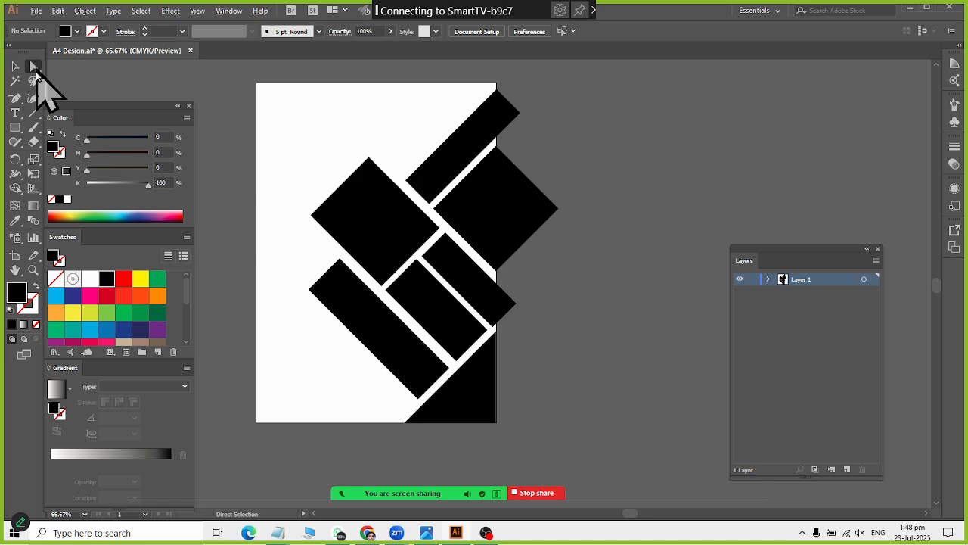
pyautogui.scroll(3, 603, 260)
pyautogui.click(346, 395)
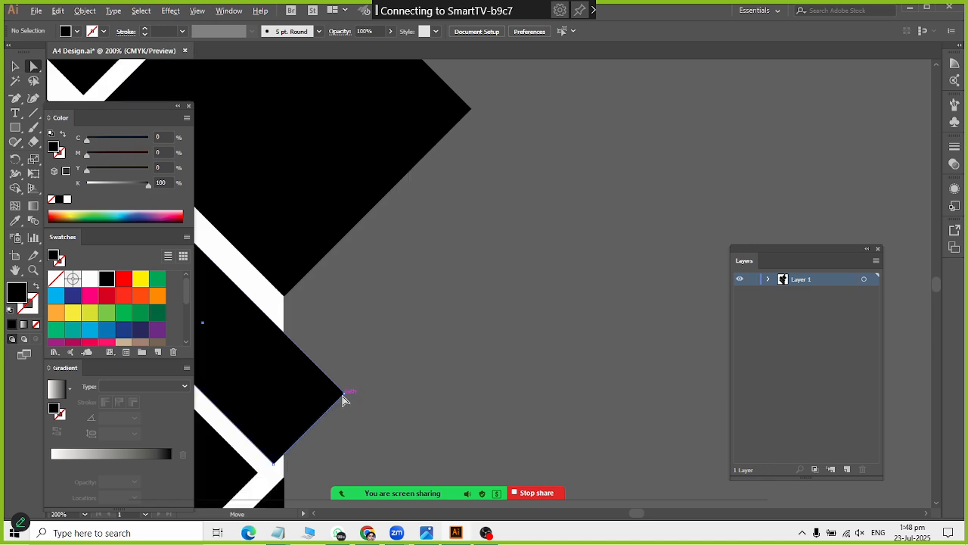
pyautogui.click(346, 395)
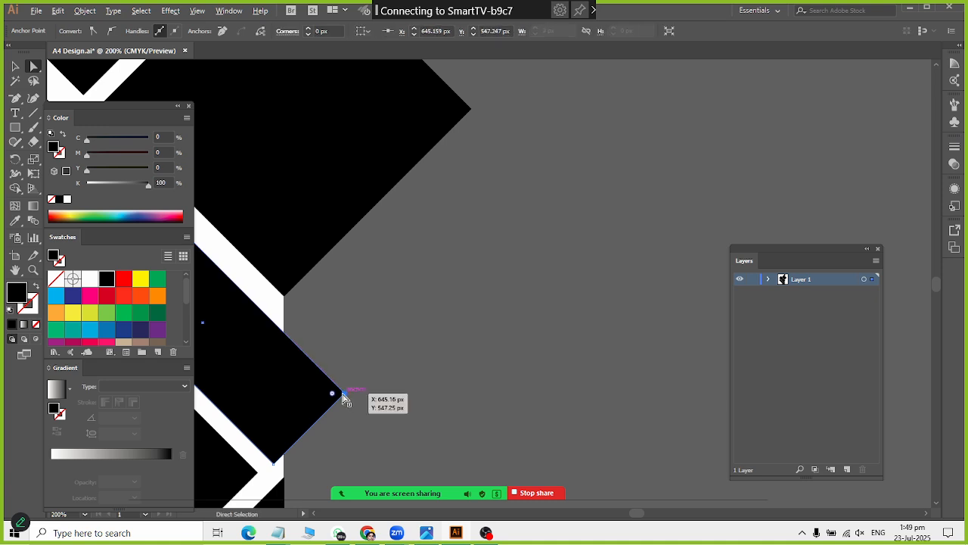
pyautogui.moveTo(12, 92); pyautogui.dragTo(46, 112)
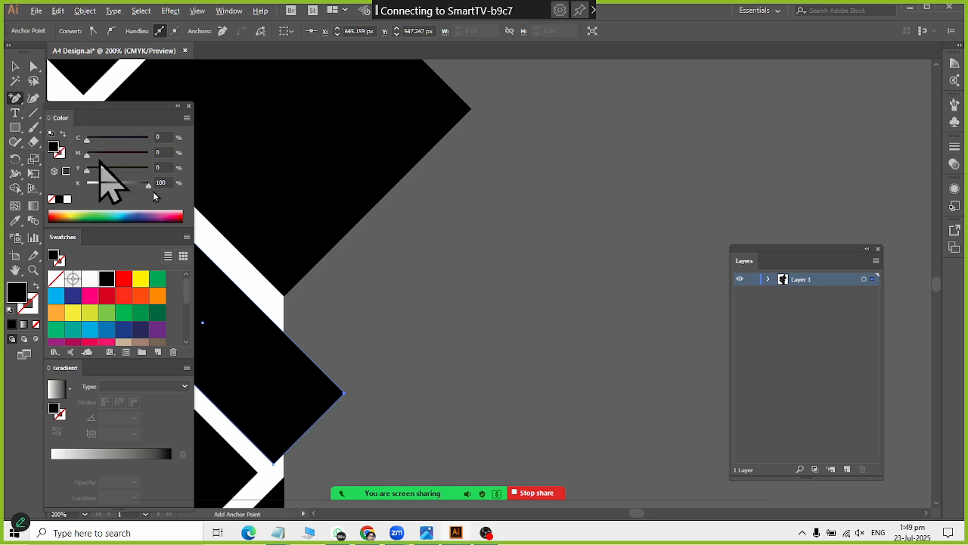
pyautogui.click(286, 336)
# Move the narrow bar's outer corner and lower corner anchor points onto the page's right edge so the bar ends flush with it.
pyautogui.scroll(-1, 230, 333)
pyautogui.hscroll(-3, 312, 400)
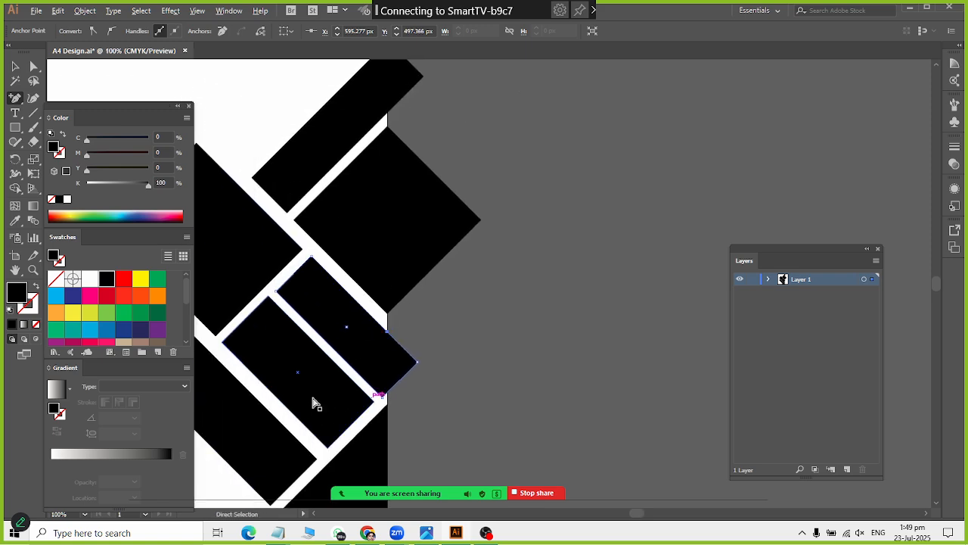
pyautogui.scroll(2, 405, 413)
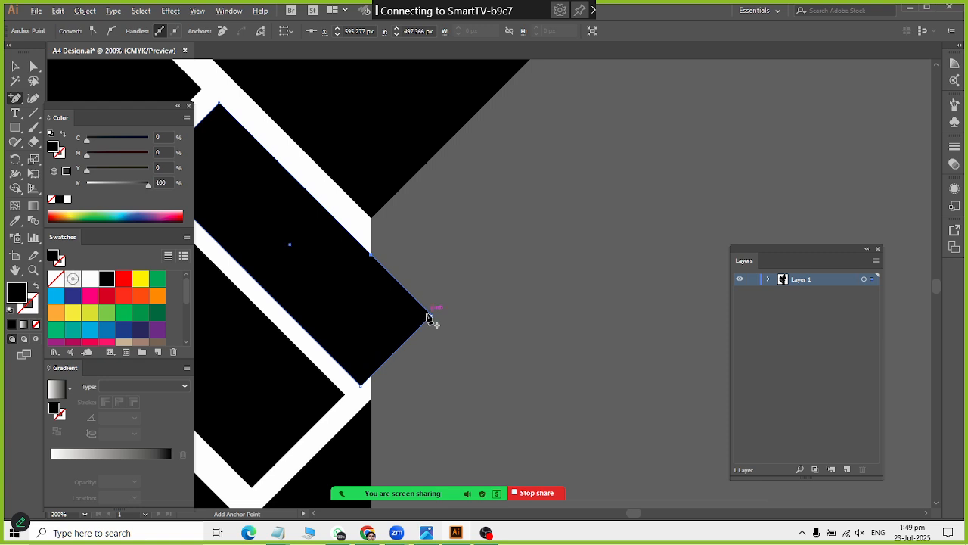
pyautogui.click(34, 66)
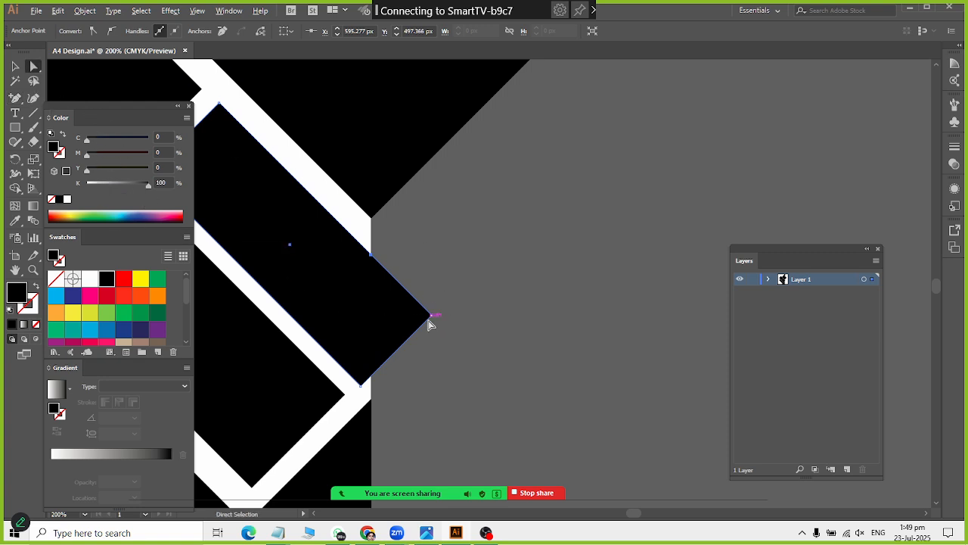
pyautogui.click(433, 318)
pyautogui.moveTo(433, 319); pyautogui.dragTo(369, 324)
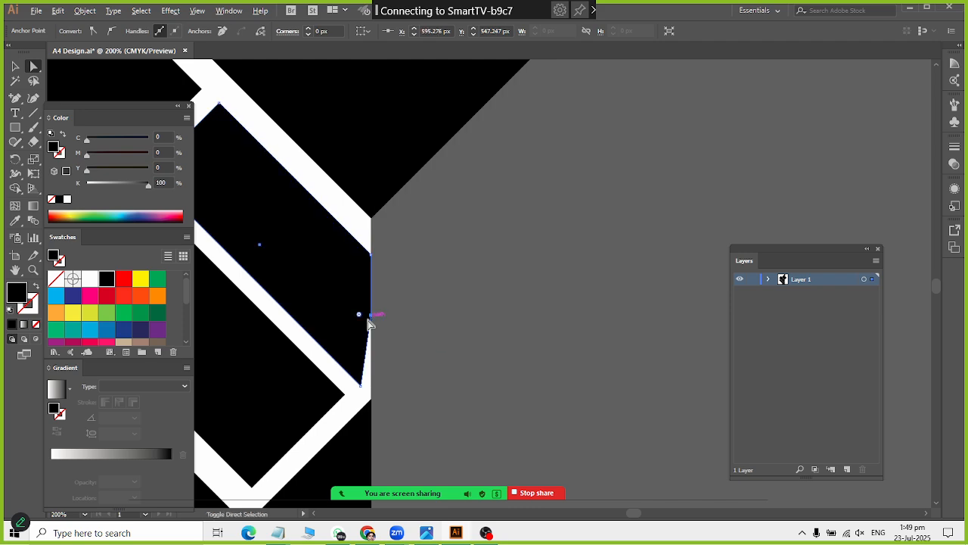
pyautogui.click(361, 385)
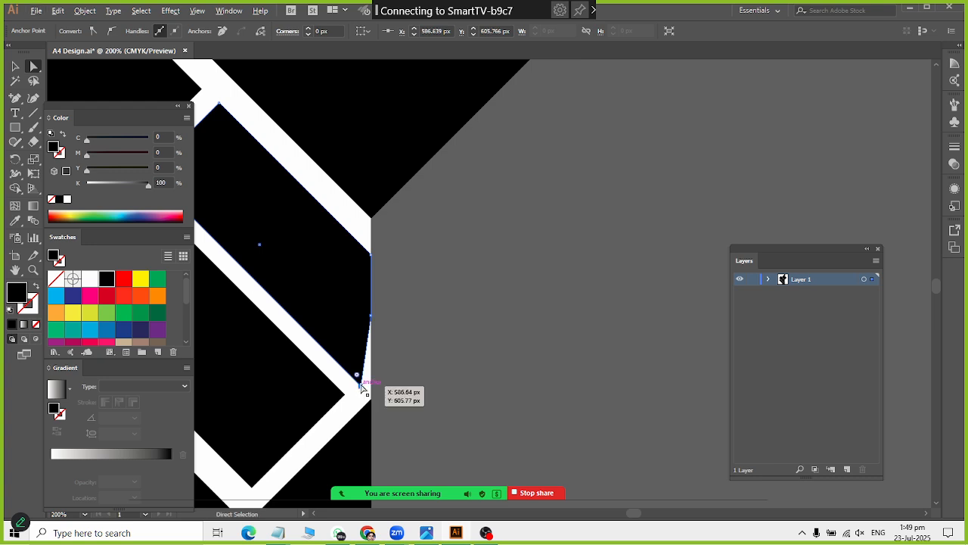
pyautogui.moveTo(362, 387); pyautogui.dragTo(376, 400)
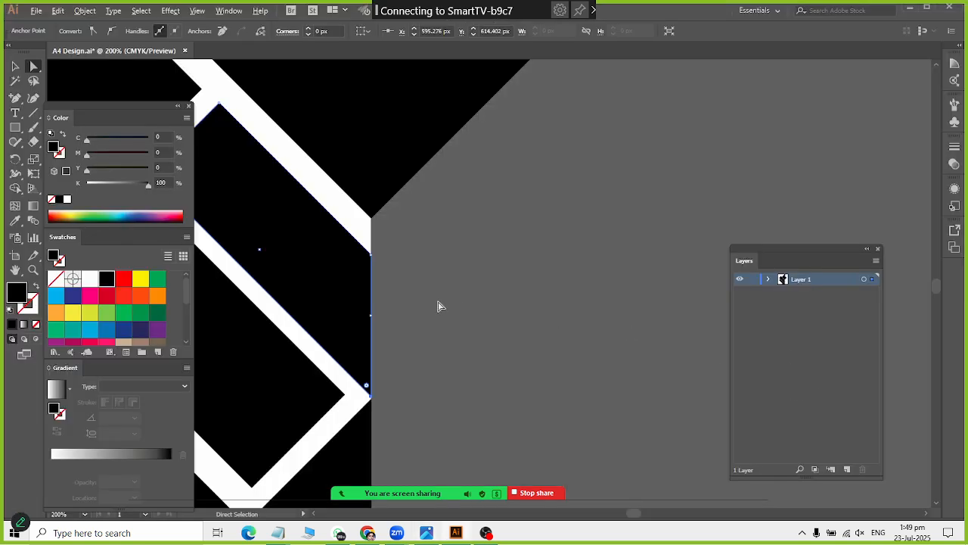
# Delete the outermost anchor point of the large right diamond to cut it into a triangle along the page's right edge.
pyautogui.scroll(-4, 437, 305)
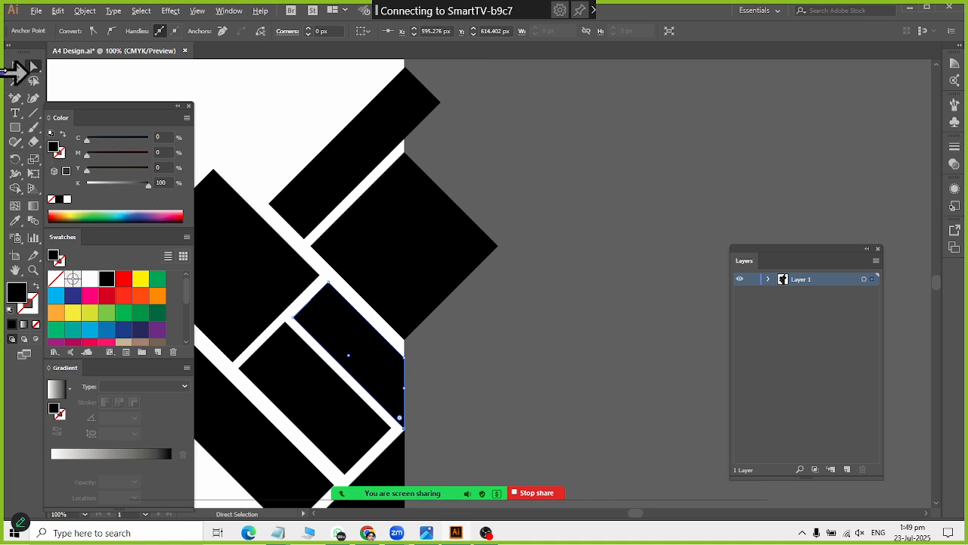
pyautogui.click(496, 248)
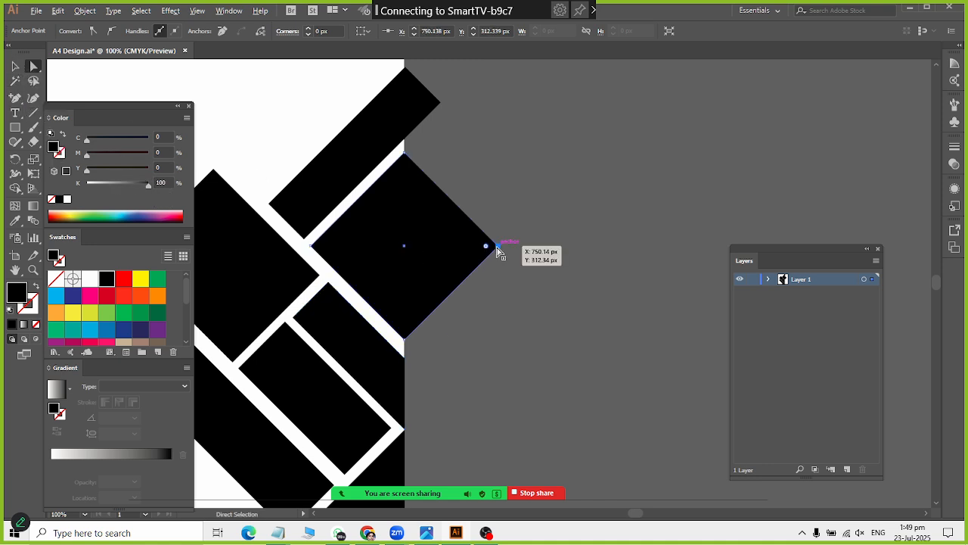
pyautogui.moveTo(498, 249); pyautogui.dragTo(485, 246)
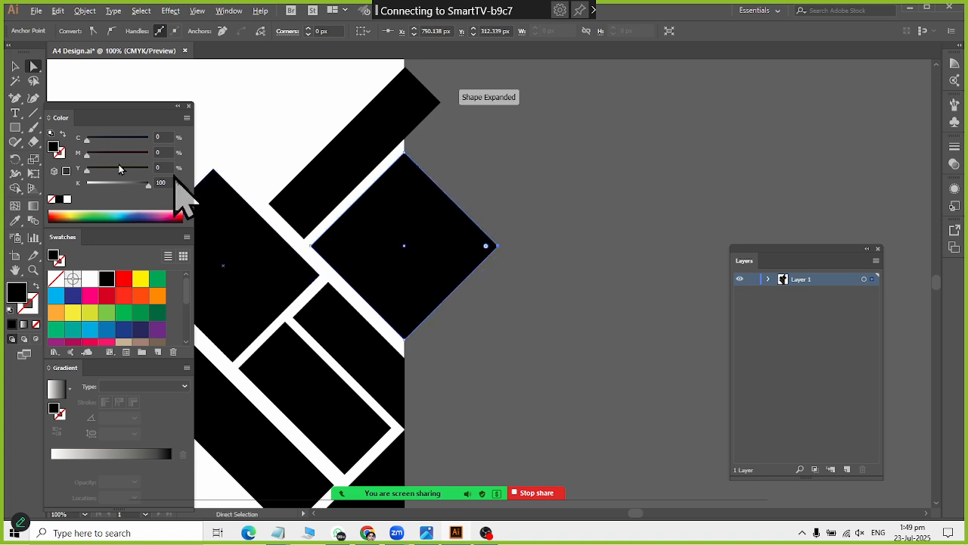
pyautogui.click(15, 98)
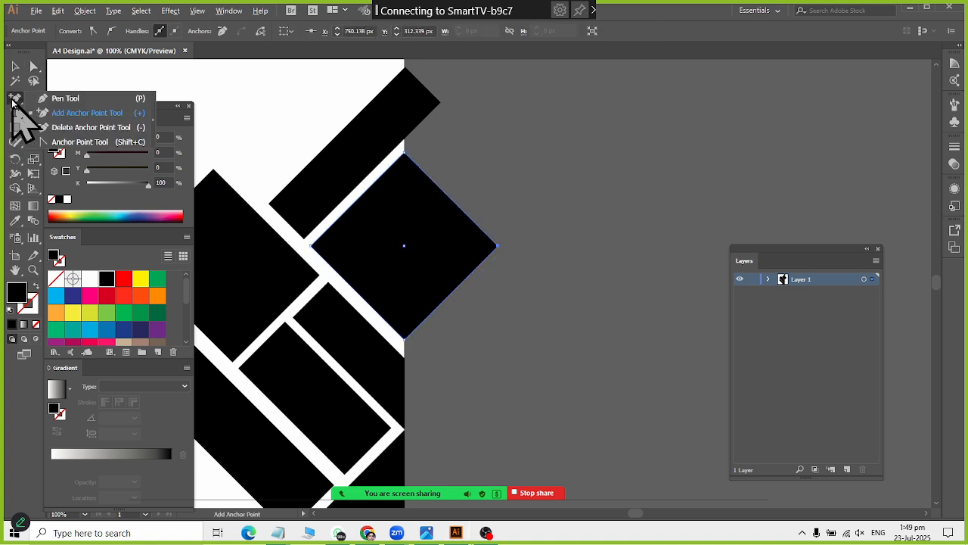
pyautogui.click(65, 125)
pyautogui.click(498, 250)
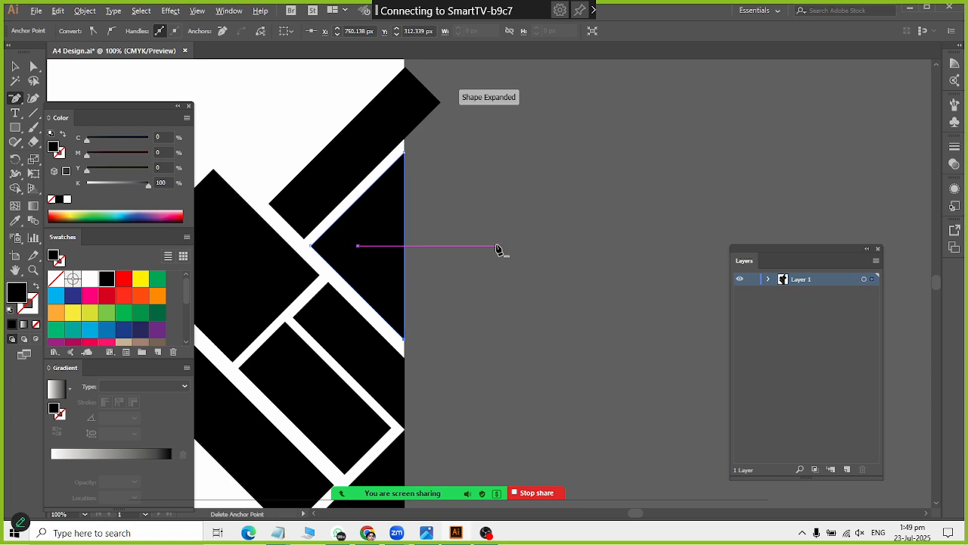
# Add an anchor point to the upper-right bar where its lower side crosses the page's right edge.
pyautogui.click(34, 67)
pyautogui.click(423, 112)
pyautogui.moveTo(9, 99); pyautogui.dragTo(73, 114)
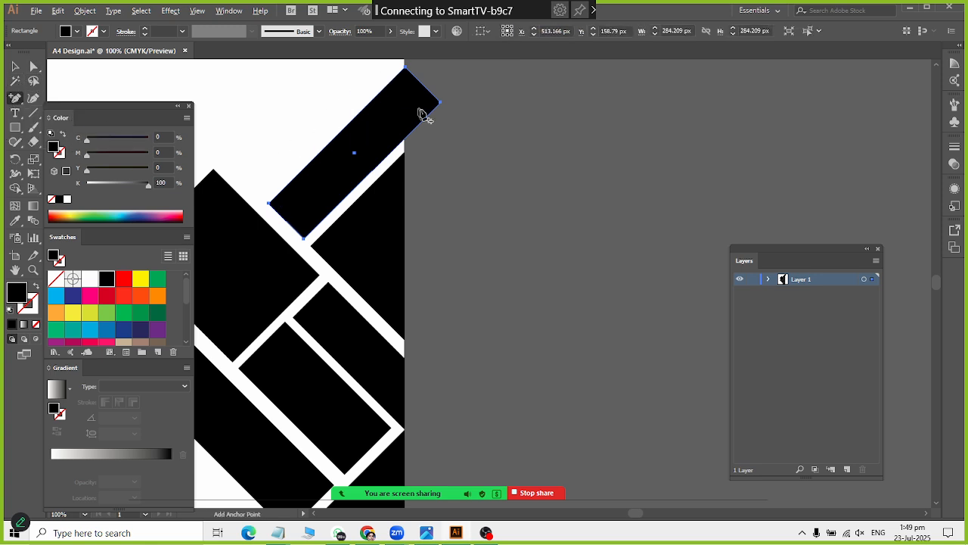
pyautogui.scroll(1, 422, 111)
pyautogui.scroll(3, 403, 171)
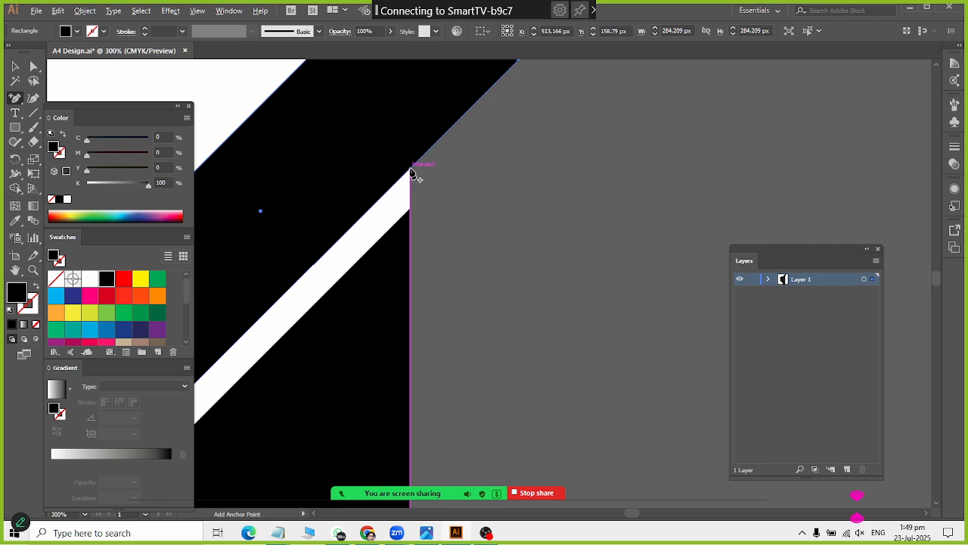
pyautogui.click(410, 171)
# Delete the outermost anchor point of the upper-right bar to cut off its end beyond the page's right edge.
pyautogui.moveTo(13, 98); pyautogui.dragTo(52, 134)
pyautogui.scroll(3, 560, 144)
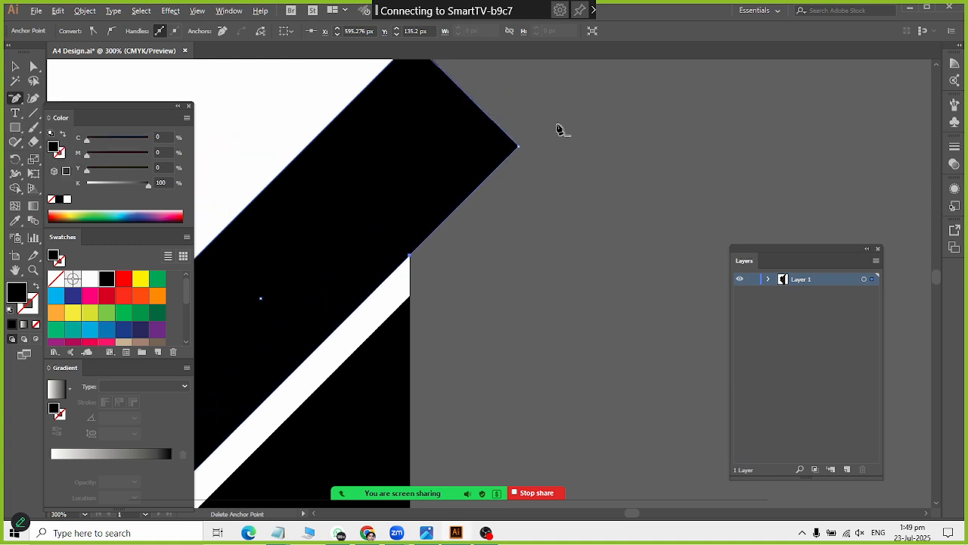
pyautogui.click(521, 149)
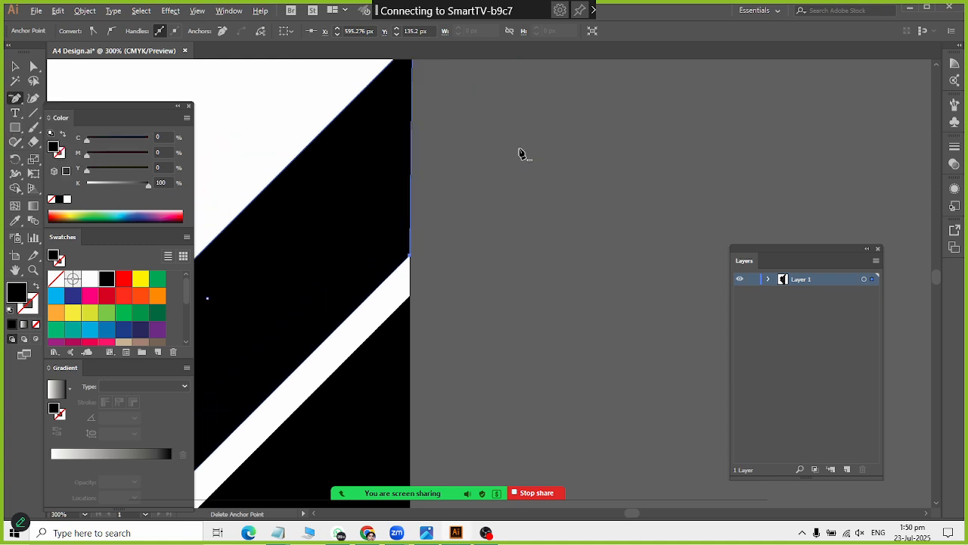
# Move the upper corner anchor point of the upper-right bar onto the page's right edge and deselect the bar.
pyautogui.scroll(4, 420, 284)
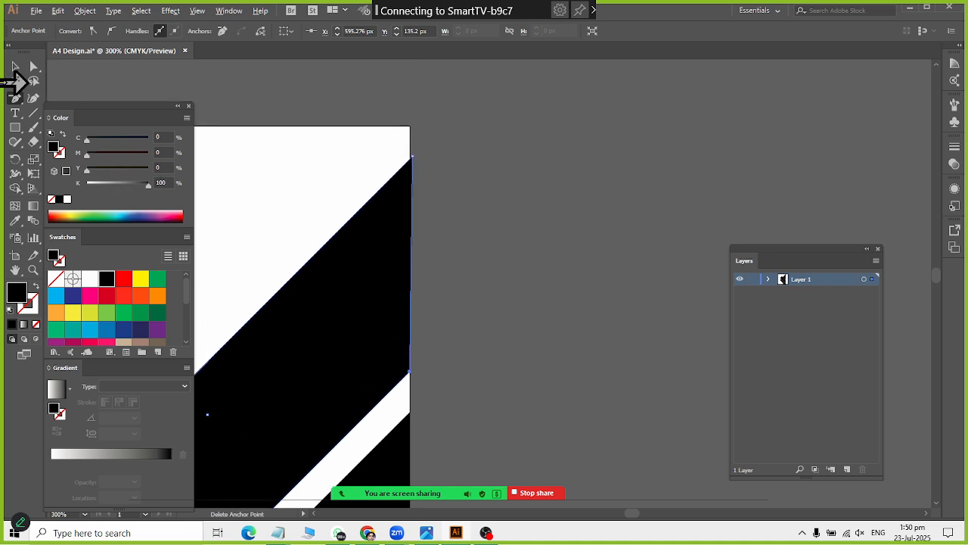
pyautogui.click(34, 66)
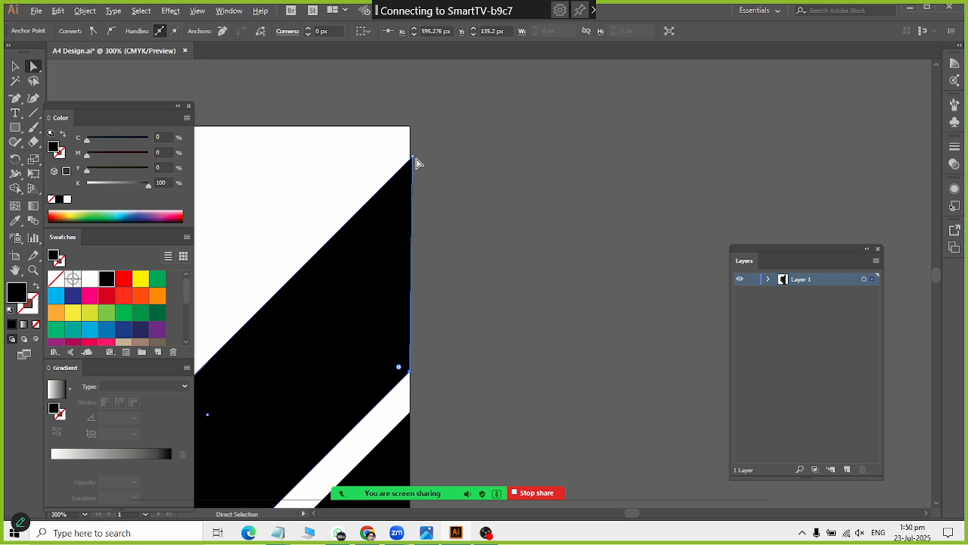
pyautogui.press('Left')
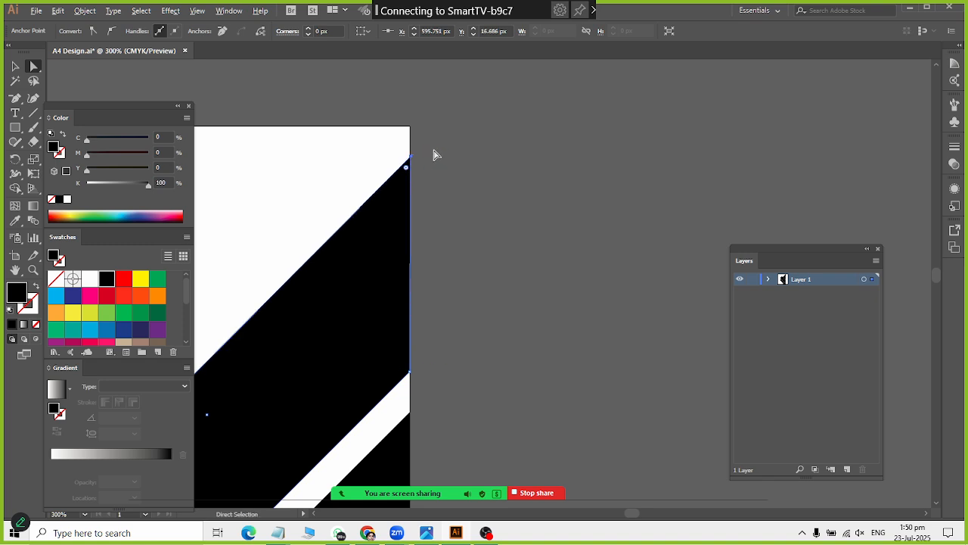
pyautogui.scroll(-2, 435, 175)
pyautogui.scroll(-2, 432, 177)
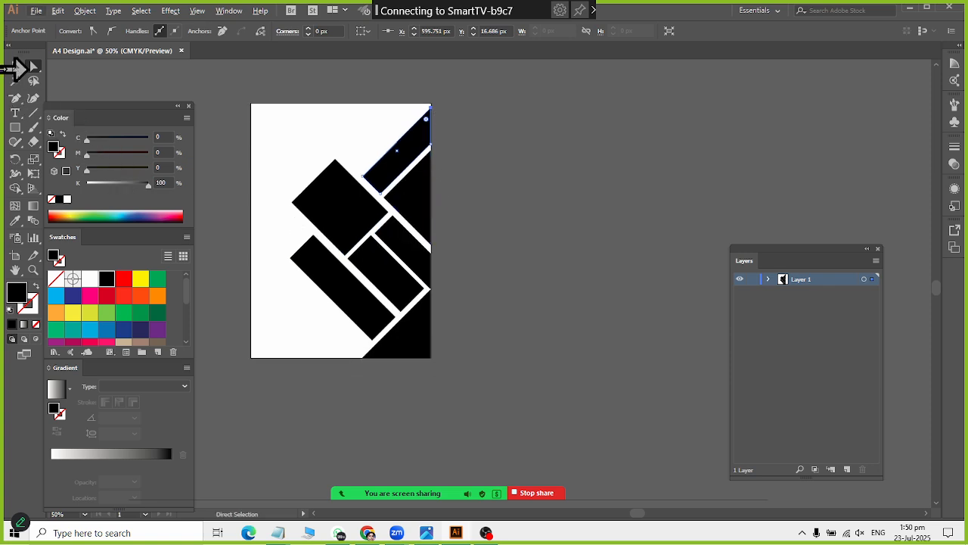
pyautogui.click(15, 69)
pyautogui.click(541, 208)
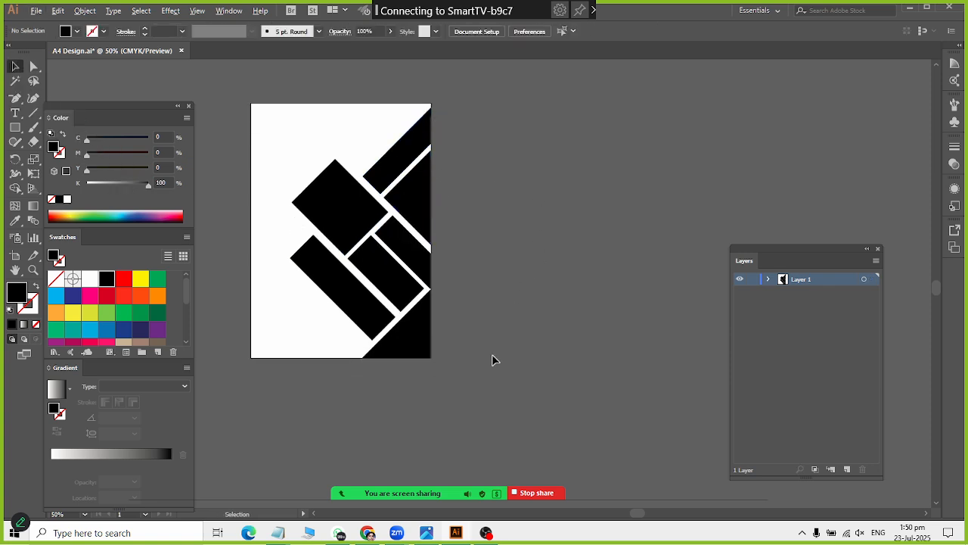
# Check the reference design and shrink the triangle in the page's lower-right corner to about 194.65 px wide and high.
pyautogui.hotkey('alt', 'Tab')
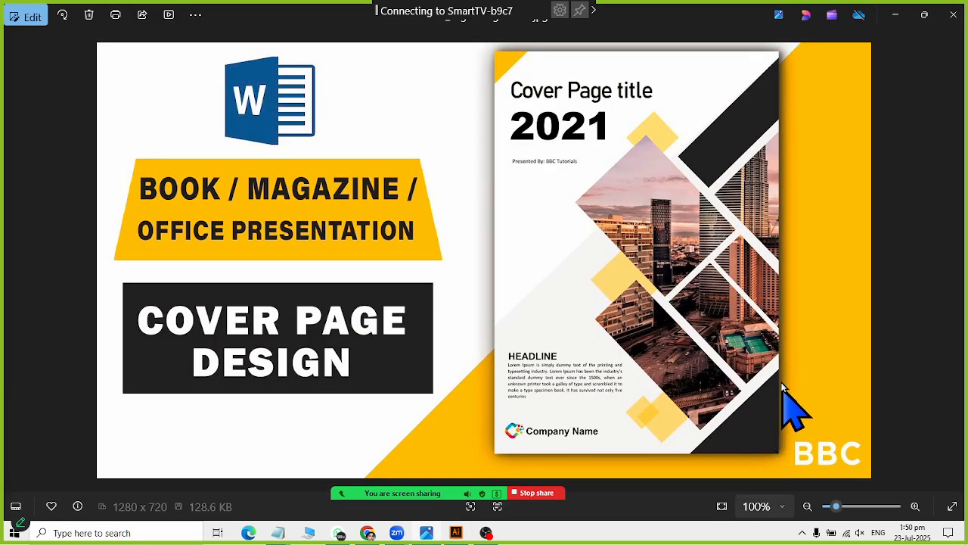
pyautogui.hotkey('alt', 'Tab')
pyautogui.click(428, 328)
pyautogui.scroll(2, 428, 329)
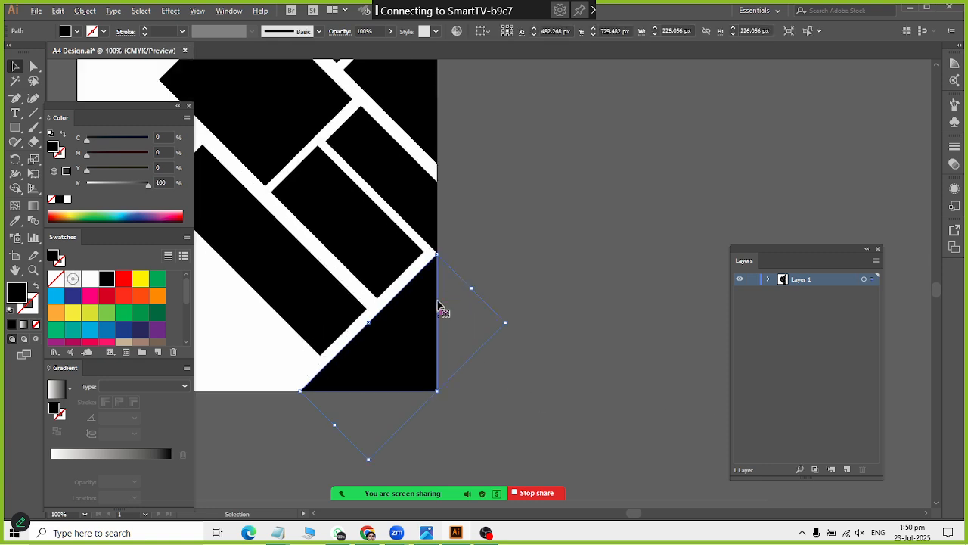
pyautogui.moveTo(441, 273); pyautogui.dragTo(452, 319)
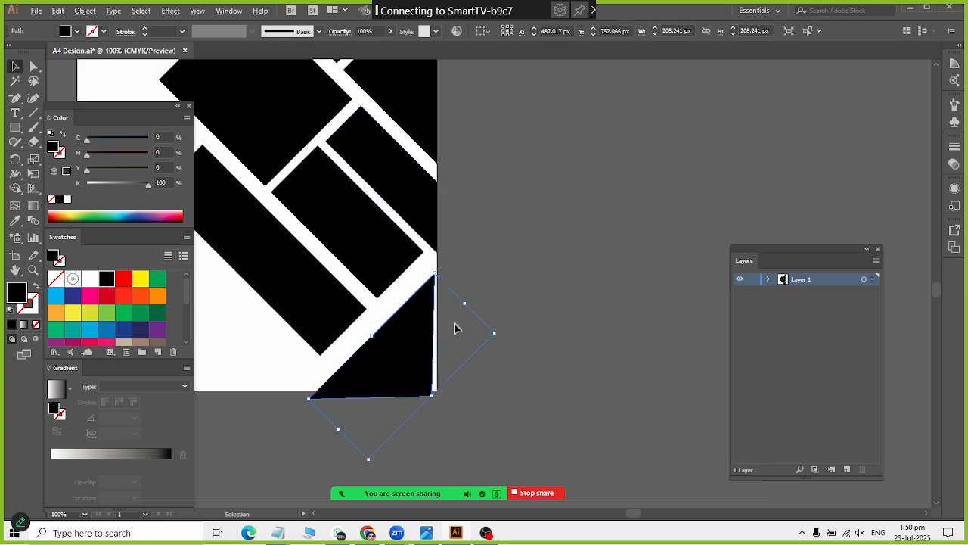
pyautogui.moveTo(451, 366); pyautogui.dragTo(432, 387)
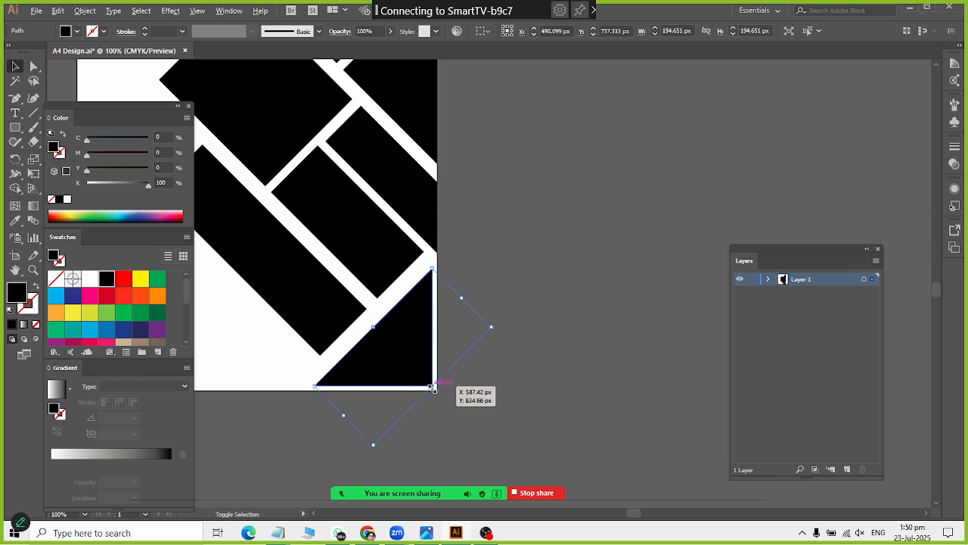
# Nudge the corner triangle right and down until it sits flush with the page's right and lower edges.
pyautogui.press('Right')
pyautogui.press('Right')
pyautogui.press('Right')
pyautogui.press('Right')
pyautogui.press('Right')
pyautogui.press('Right')
pyautogui.press('Right')
pyautogui.press('Right')
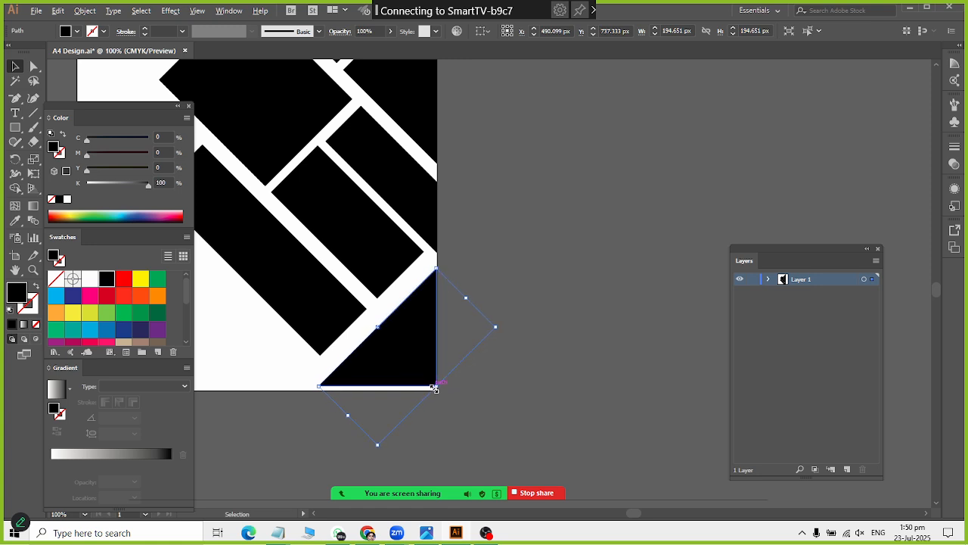
pyautogui.press('Down')
pyautogui.press('Down')
pyautogui.press('Down')
pyautogui.press('Down')
pyautogui.press('Down')
pyautogui.press('Down')
pyautogui.press('Down')
pyautogui.press('Down')
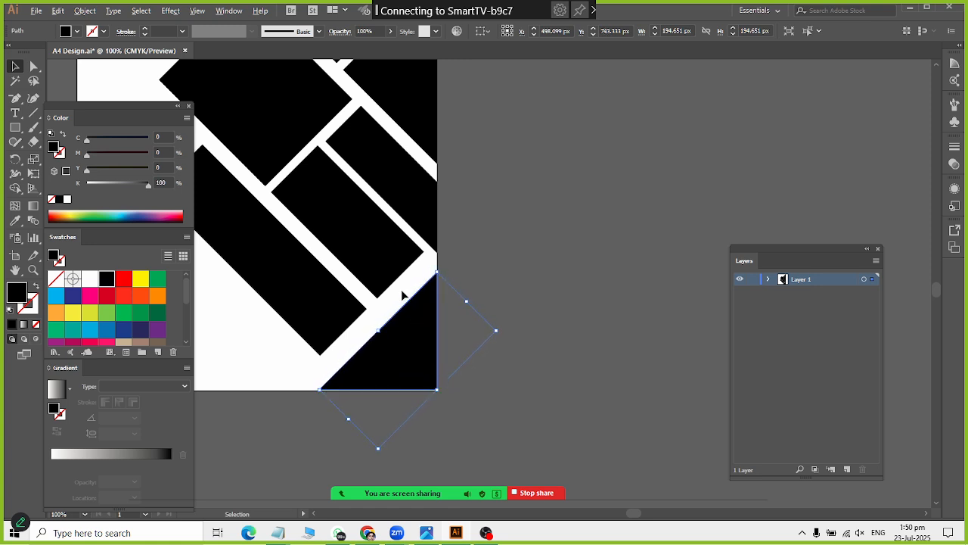
pyautogui.hotkey('alt', 'Tab')
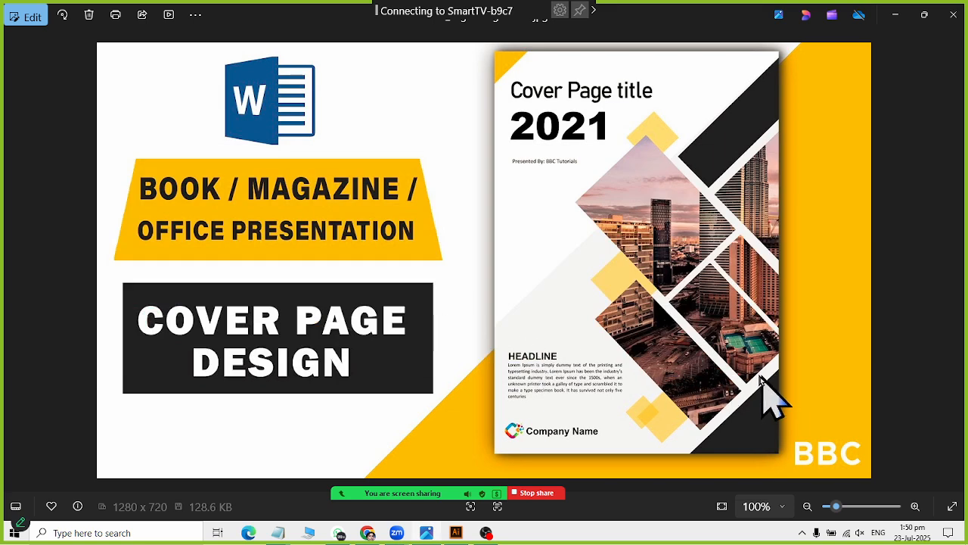
pyautogui.hotkey('alt', 'Tab')
pyautogui.click(384, 267)
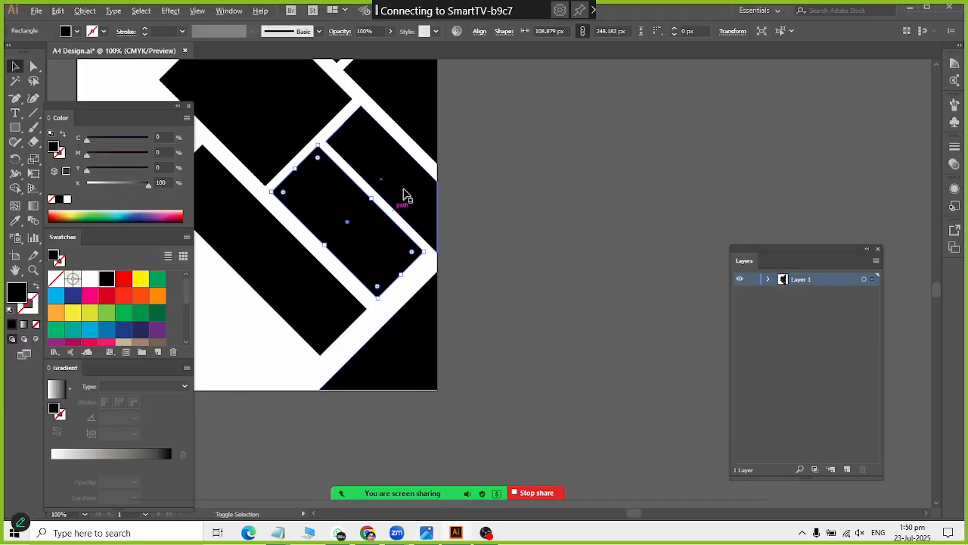
pyautogui.click(260, 281)
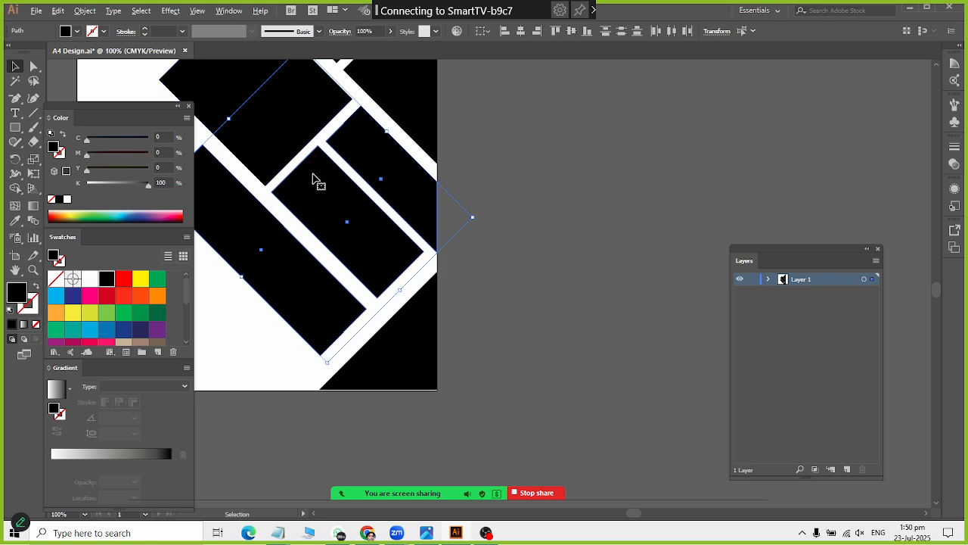
pyautogui.moveTo(214, 97); pyautogui.dragTo(273, 159)
pyautogui.hotkey('ctrl', 'z')
pyautogui.click(557, 235)
pyautogui.click(288, 128)
pyautogui.keyDown('shift'); pyautogui.click(262, 245); pyautogui.keyUp('shift')
pyautogui.keyDown('shift'); pyautogui.click(369, 242); pyautogui.keyUp('shift')
pyautogui.click(612, 221)
# Move the middle bar and the long lower-left bar together slightly down and right, closer to the corner triangle.
pyautogui.keyDown('alt'); pyautogui.scroll(-2, 612, 222); pyautogui.keyUp('alt')
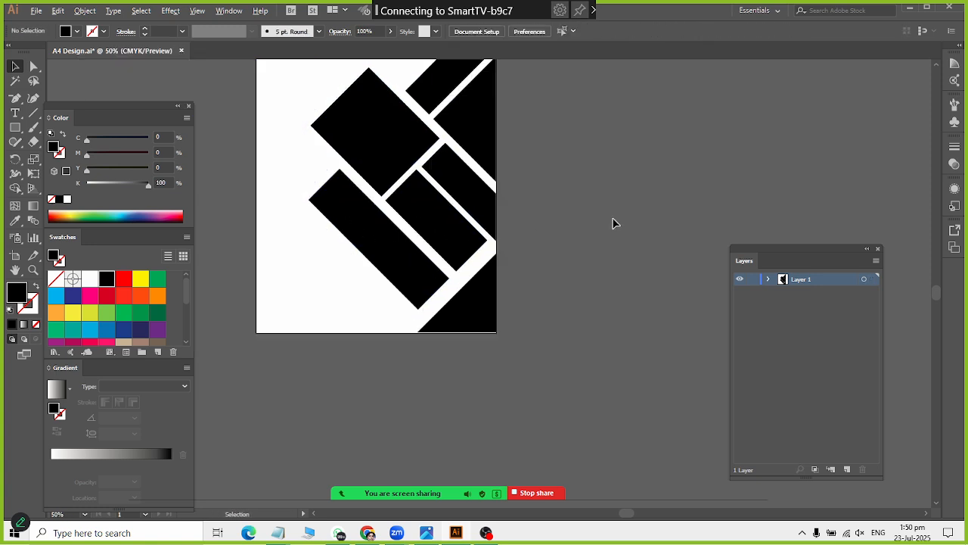
pyautogui.scroll(3, 608, 198)
pyautogui.keyDown('alt'); pyautogui.scroll(1, 610, 186); pyautogui.keyUp('alt')
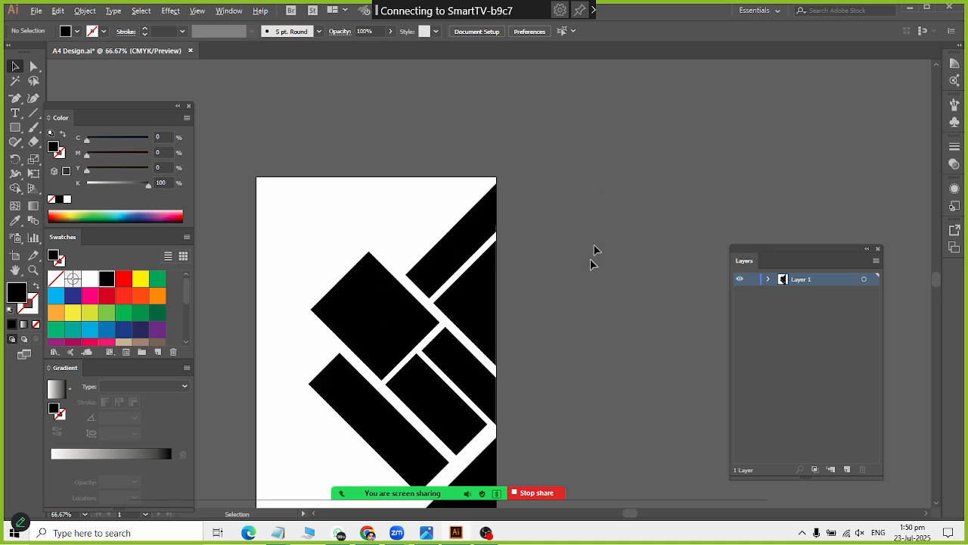
pyautogui.scroll(-3, 603, 216)
pyautogui.click(446, 333)
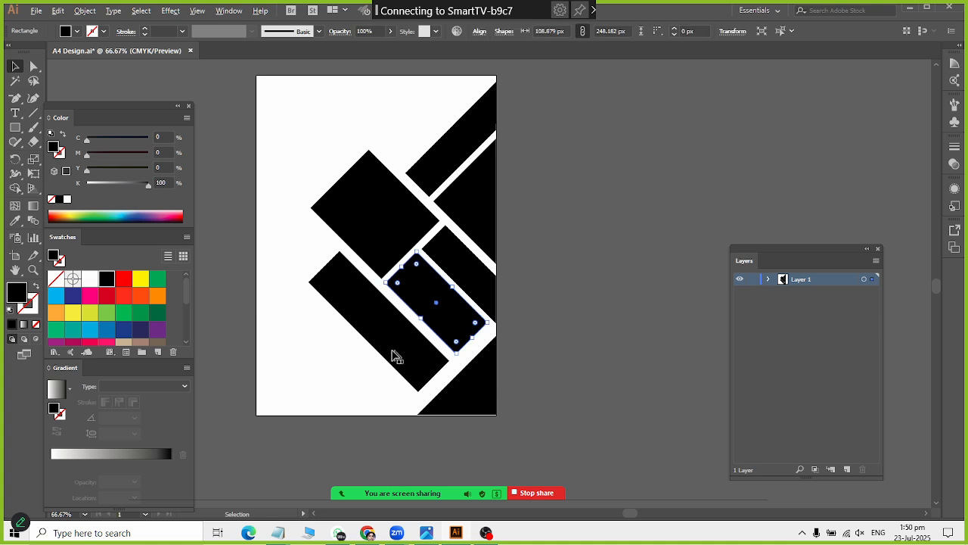
pyautogui.keyDown('shift'); pyautogui.click(409, 365); pyautogui.keyUp('shift')
pyautogui.moveTo(413, 364); pyautogui.dragTo(421, 372)
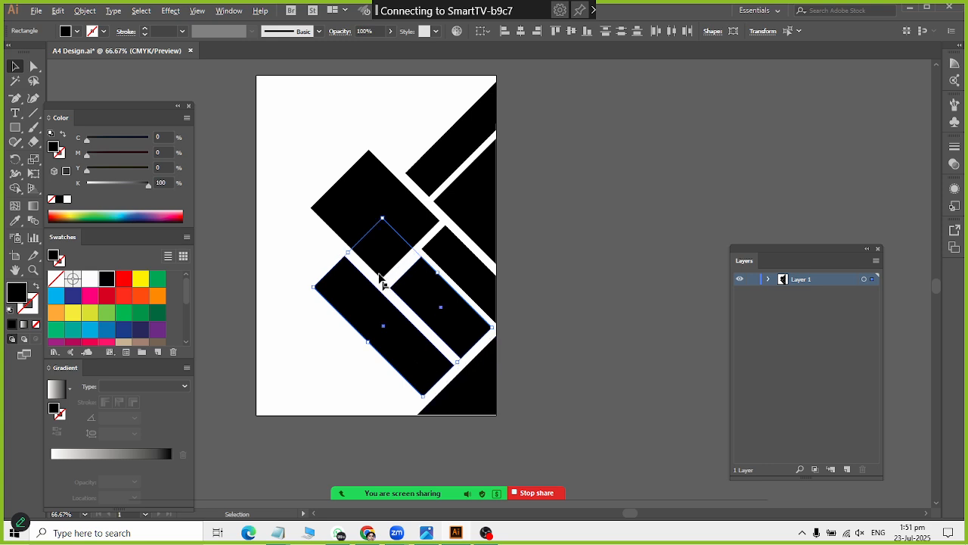
# Lengthen the middle bar to 259.5 px by extending its upper end toward the large diamond, and deselect it.
pyautogui.scroll(2, 414, 266)
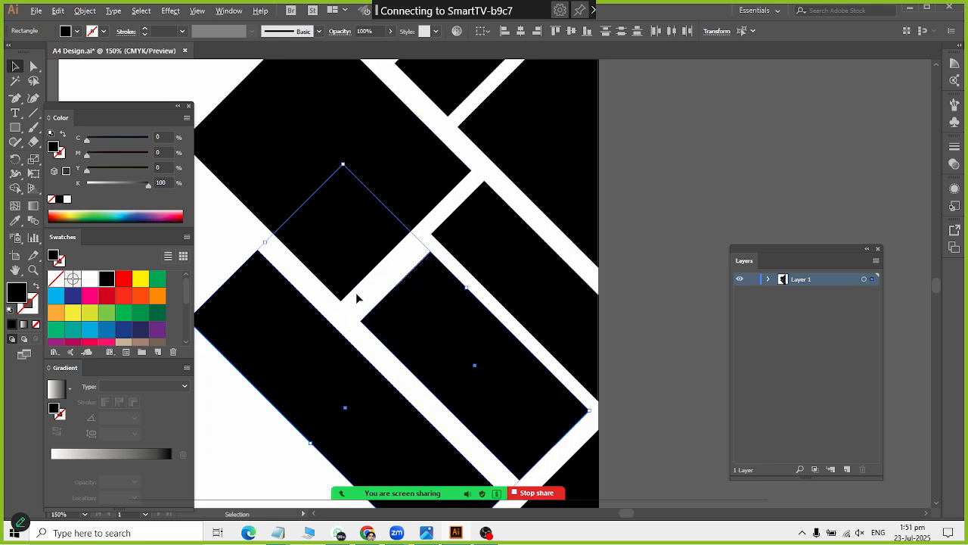
pyautogui.click(659, 305)
pyautogui.click(465, 359)
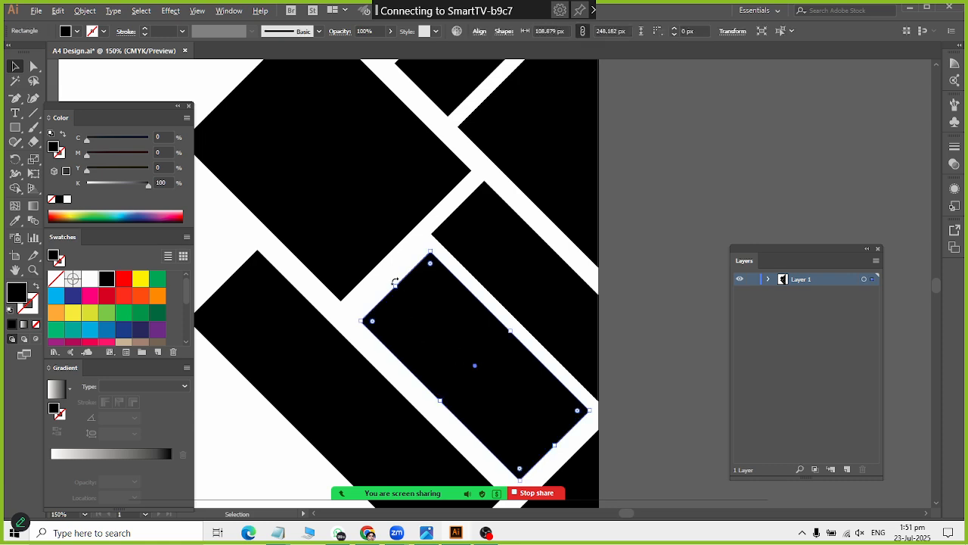
pyautogui.moveTo(396, 287); pyautogui.dragTo(389, 280)
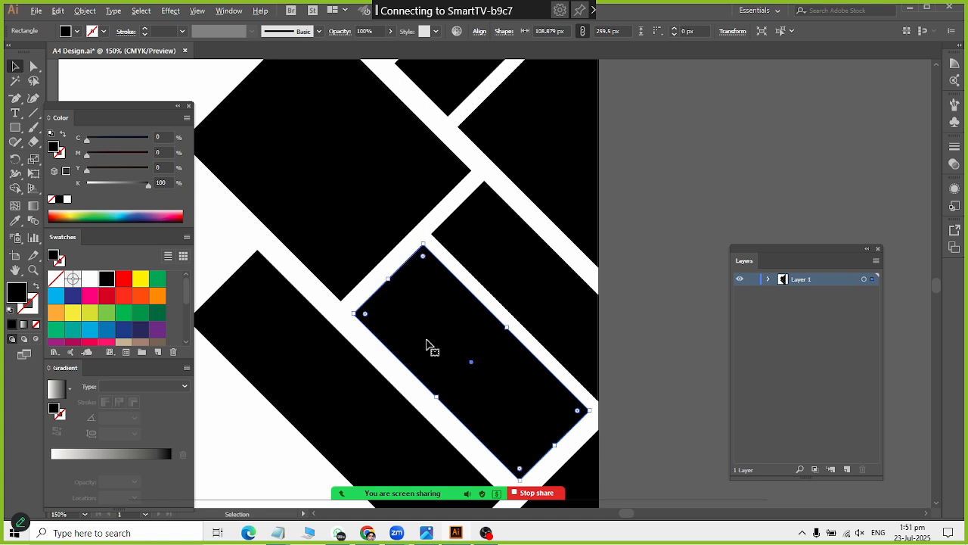
pyautogui.scroll(-1, 430, 346)
pyautogui.scroll(-2, 459, 363)
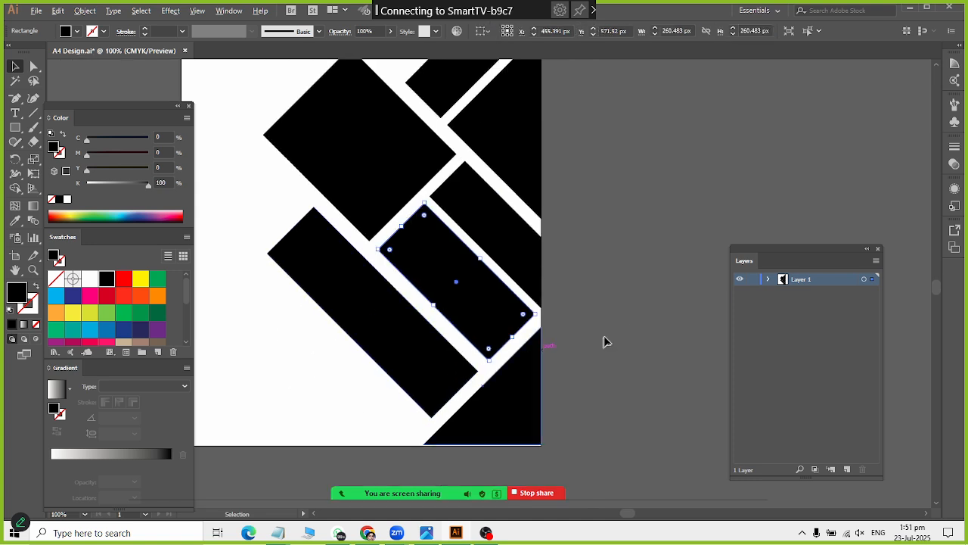
pyautogui.click(678, 296)
# Save the document and look through the shapes contained in Layer 1.
pyautogui.scroll(-1, 695, 344)
pyautogui.scroll(2, 694, 344)
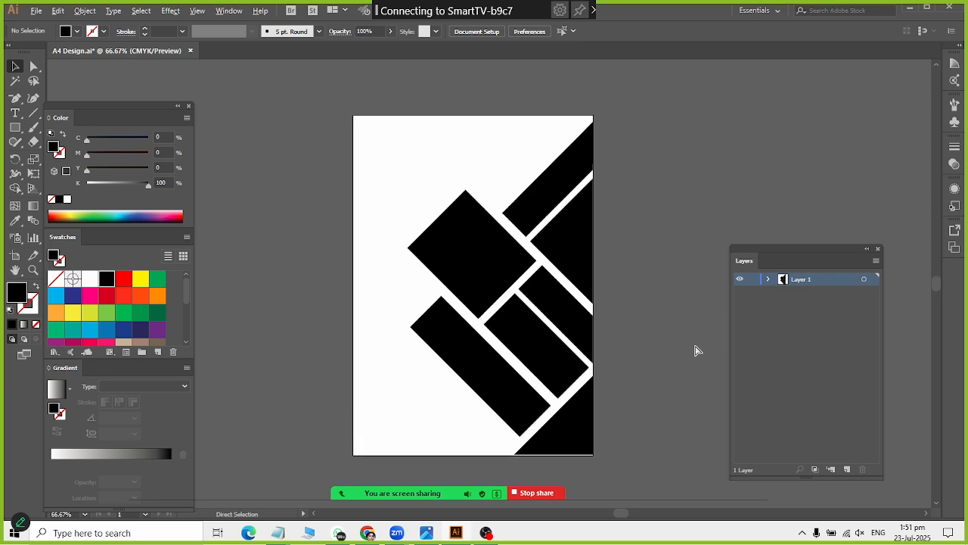
pyautogui.hotkey('ctrl', 's')
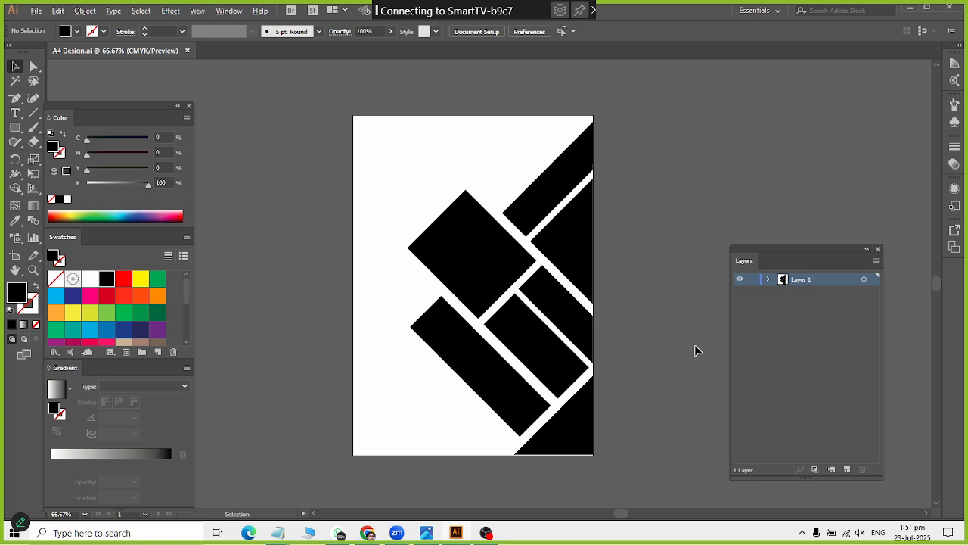
pyautogui.click(769, 279)
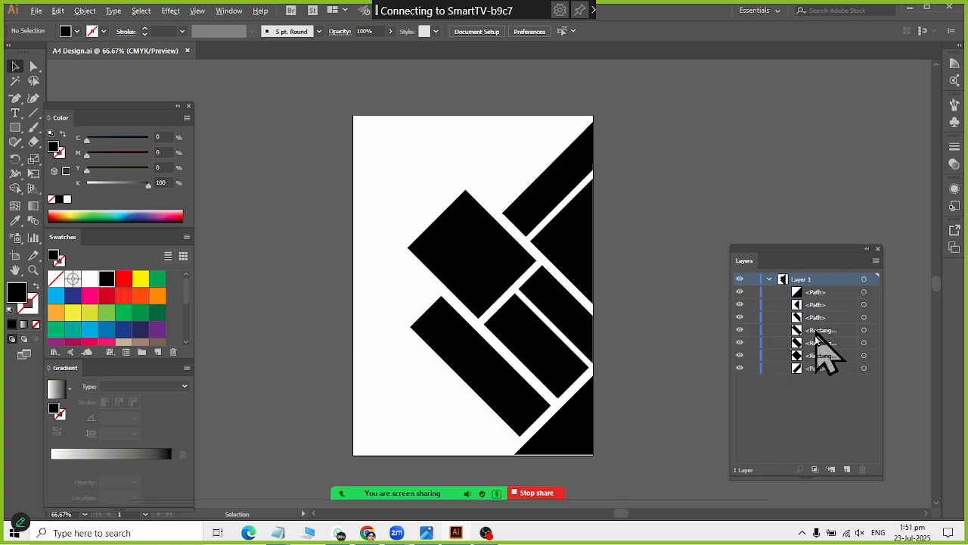
pyautogui.click(770, 280)
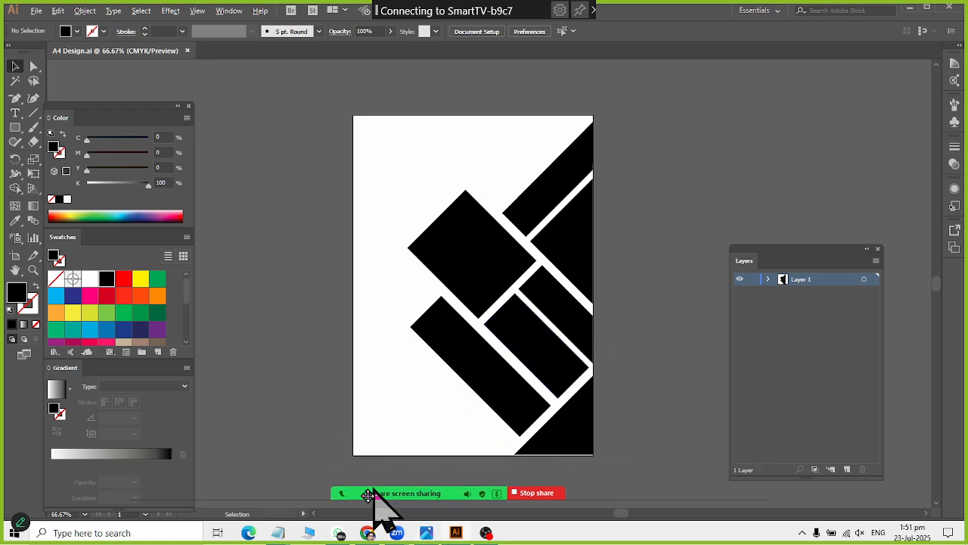
# Switch to Chrome and open google.com in a new tab.
pyautogui.click(368, 533)
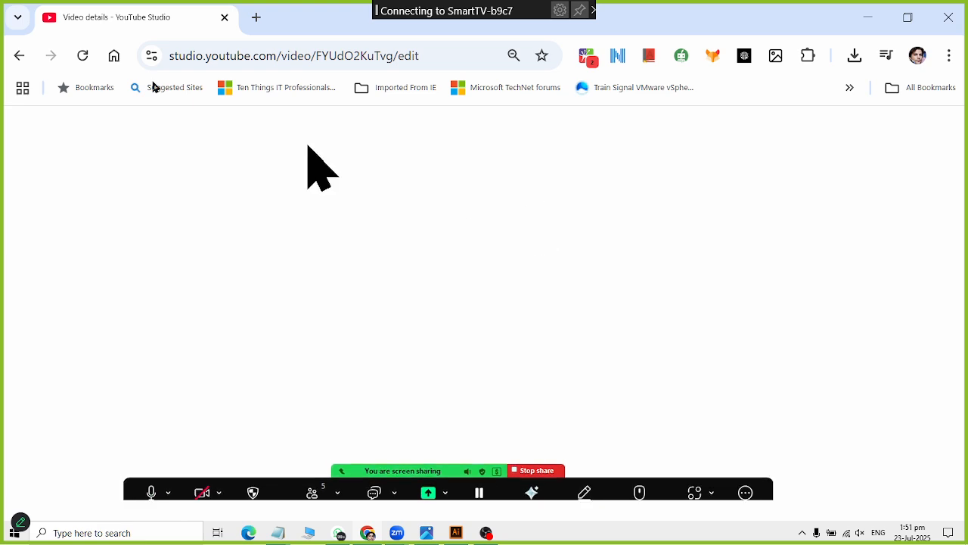
pyautogui.click(256, 17)
pyautogui.write('google.com')
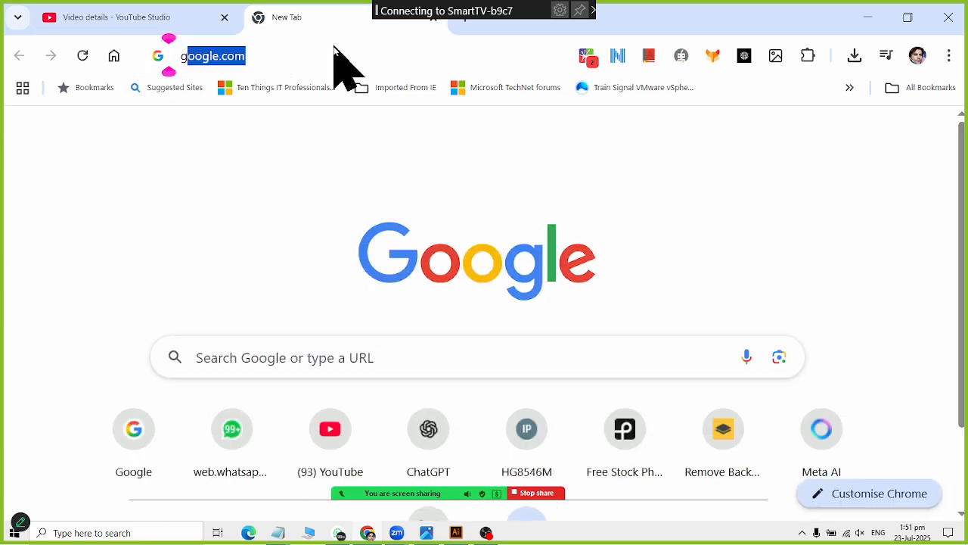
pyautogui.press('Return')
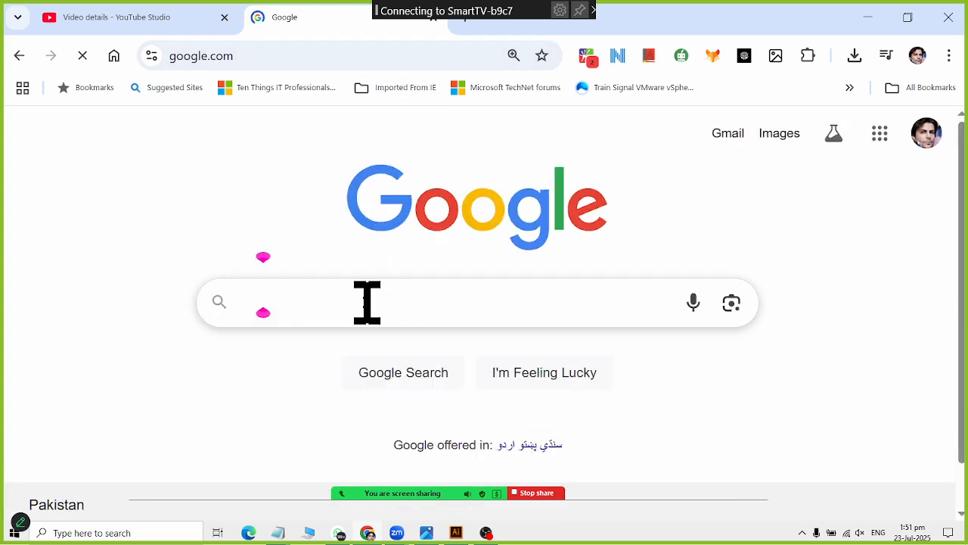
# Search Google for "Potrait Building Image HD PNG".
pyautogui.click(367, 302)
pyautogui.write('Potrait')
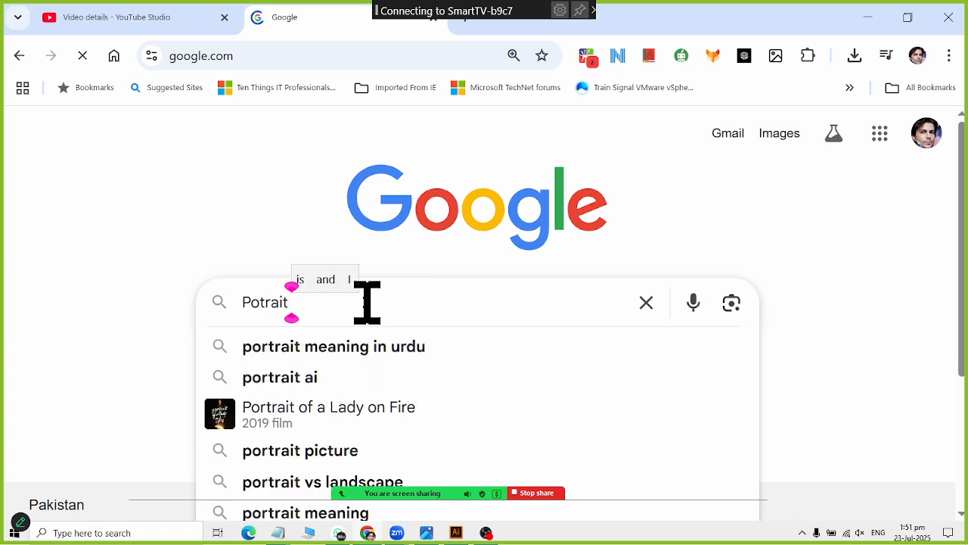
pyautogui.write(' Building Image ')
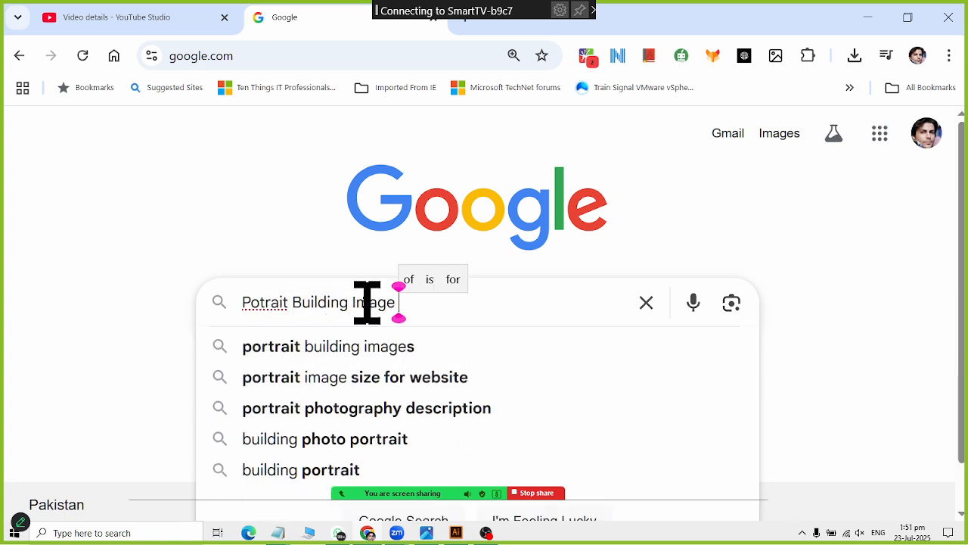
pyautogui.write('HD PNG')
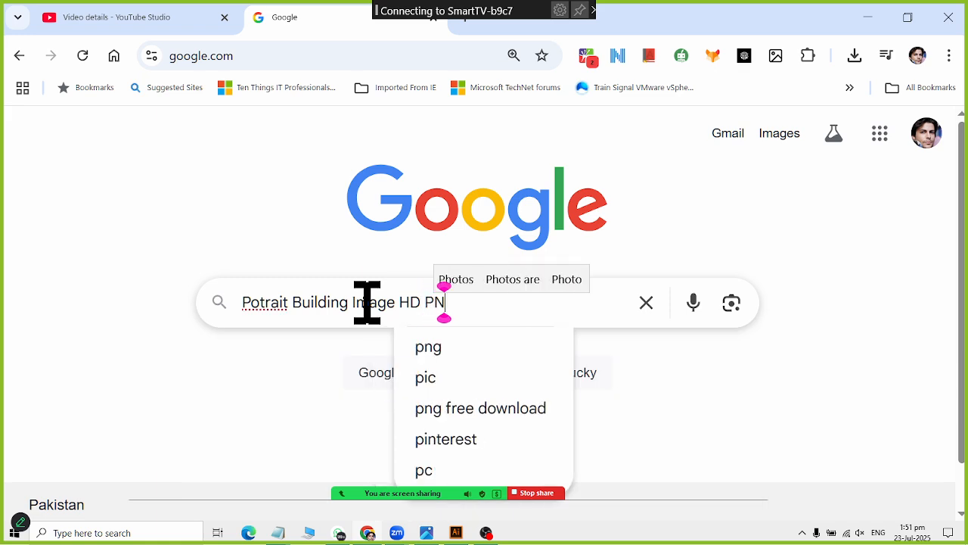
pyautogui.press('Return')
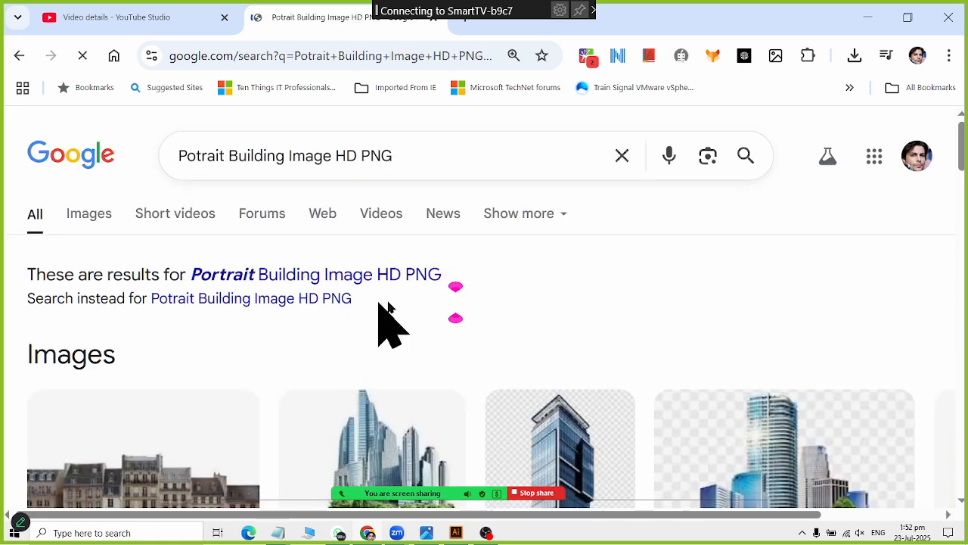
# Open the Pexels Free Buildings Photos page from the search results and browse its photos.
pyautogui.scroll(-5, 526, 314)
pyautogui.scroll(-6, 522, 301)
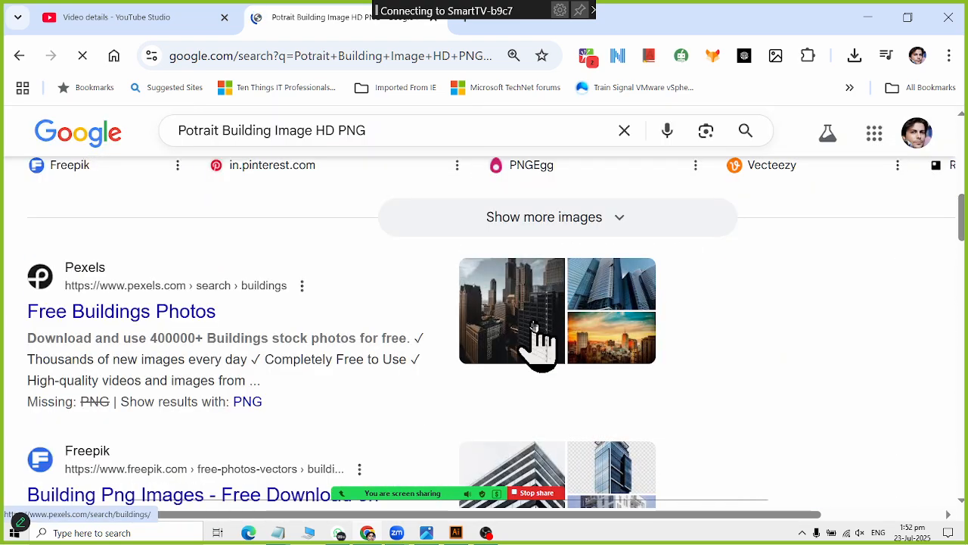
pyautogui.click(538, 337)
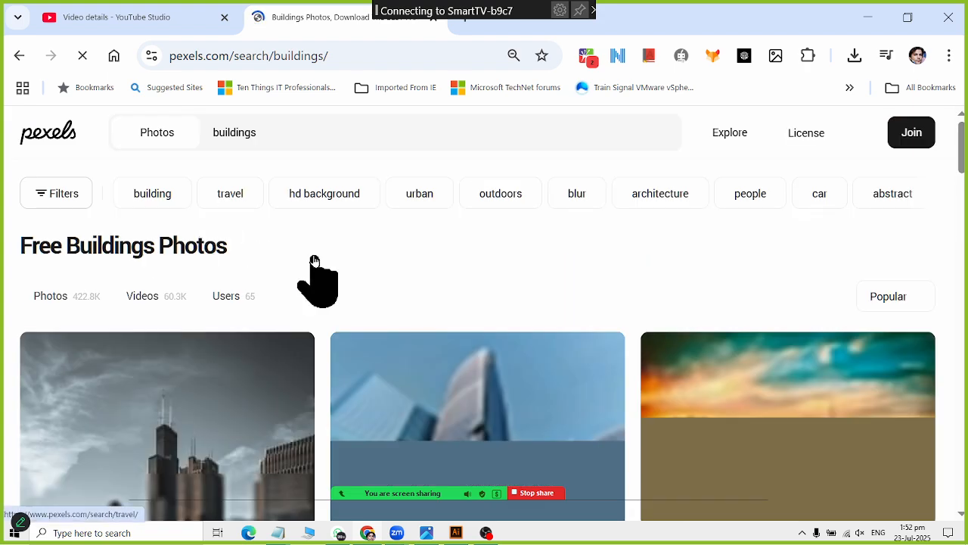
pyautogui.scroll(-4, 307, 260)
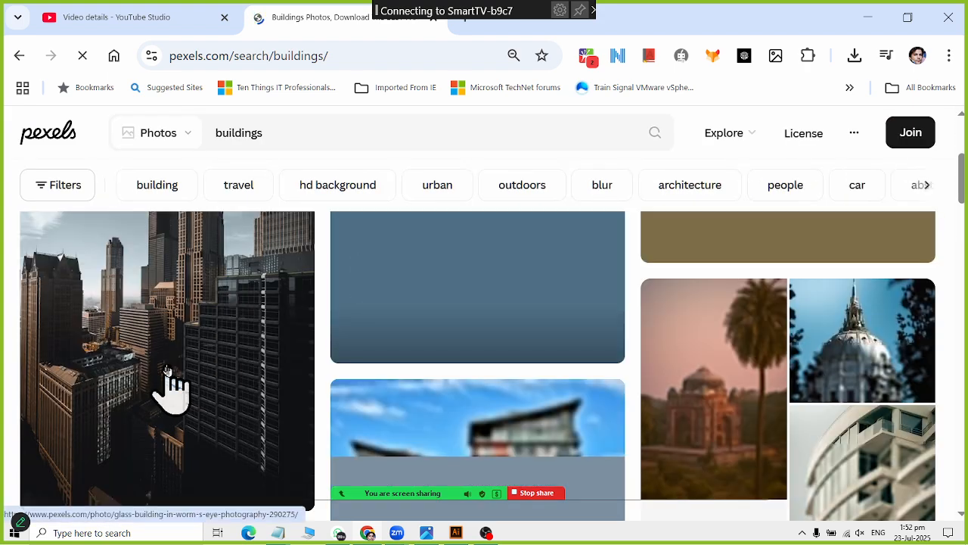
pyautogui.scroll(-10, 167, 370)
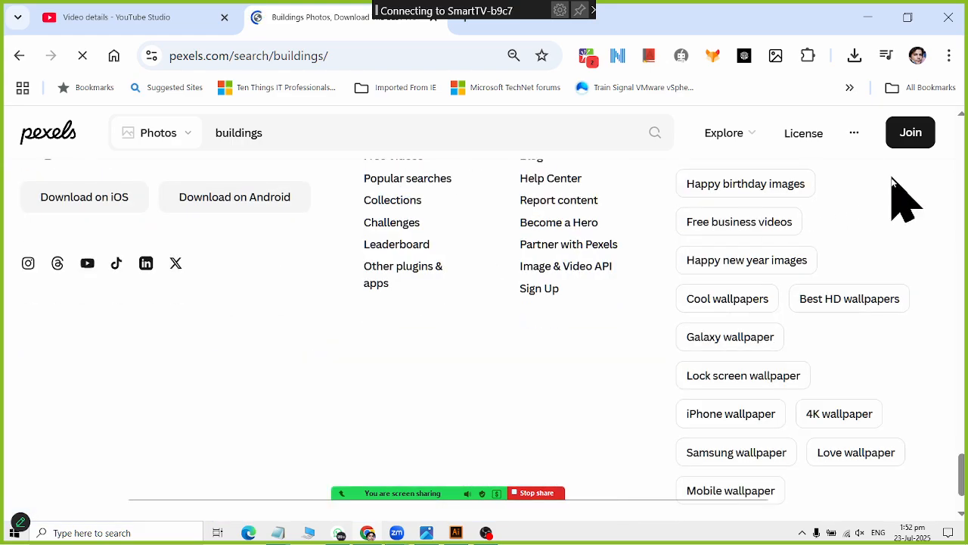
pyautogui.scroll(10, 242, 363)
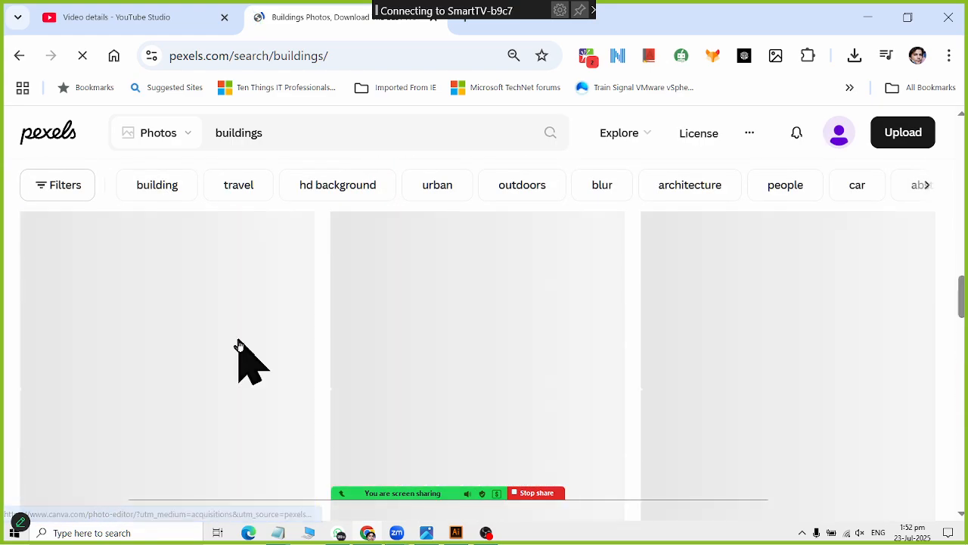
pyautogui.scroll(6, 238, 340)
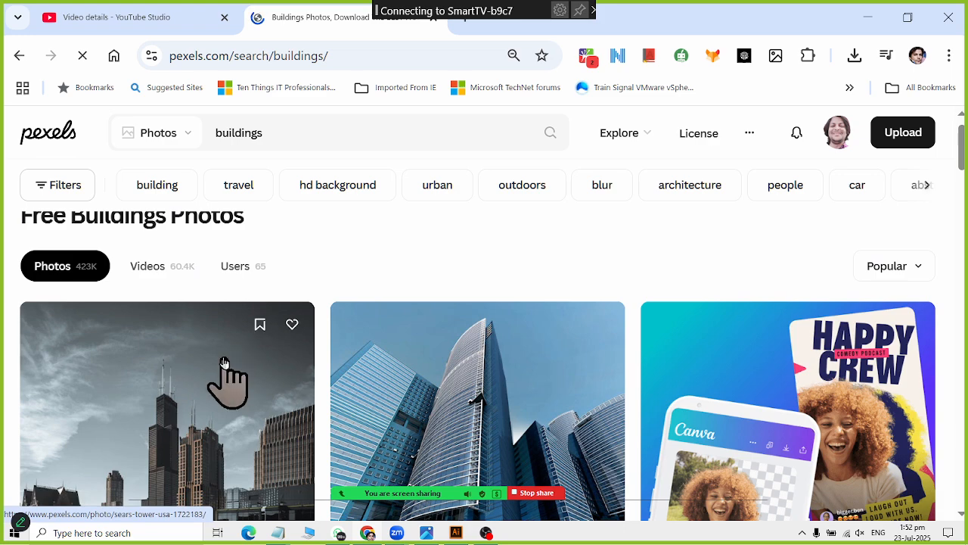
# Open the dark Sears Tower skyline photo and download it in the Large 1920x2880 size.
pyautogui.click(225, 363)
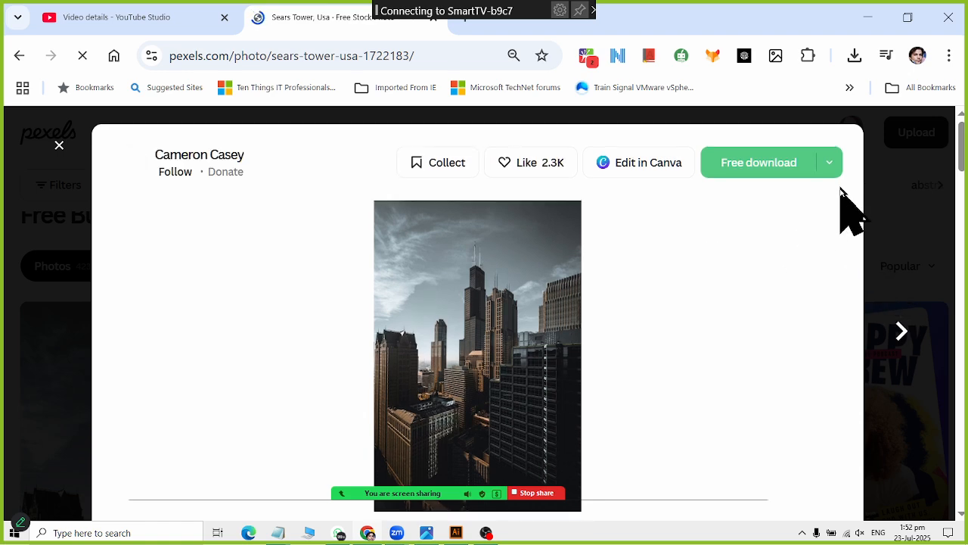
pyautogui.click(830, 166)
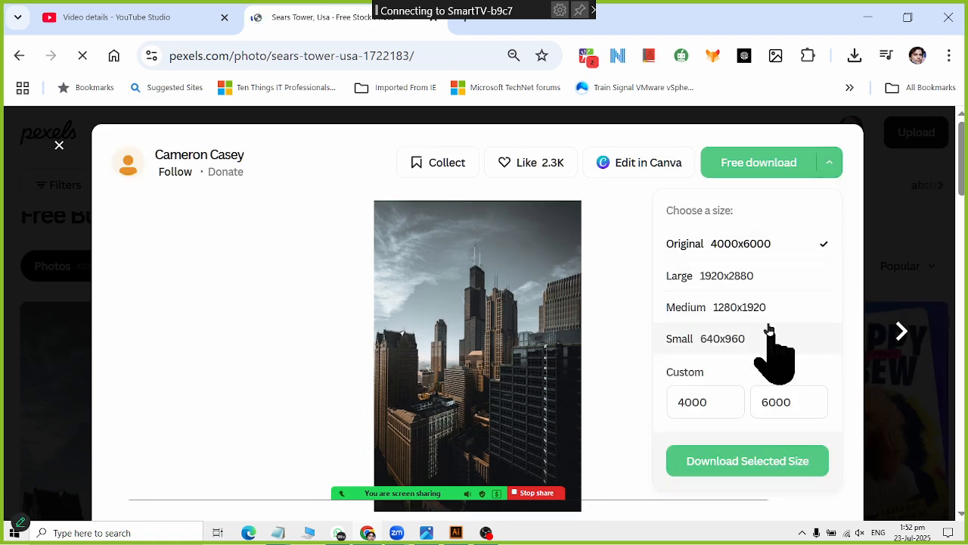
pyautogui.click(677, 278)
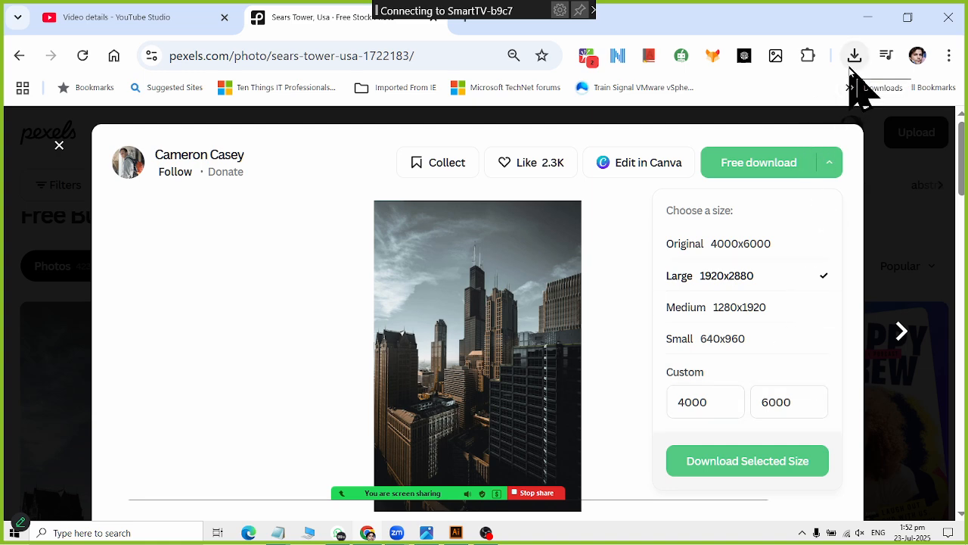
pyautogui.click(786, 461)
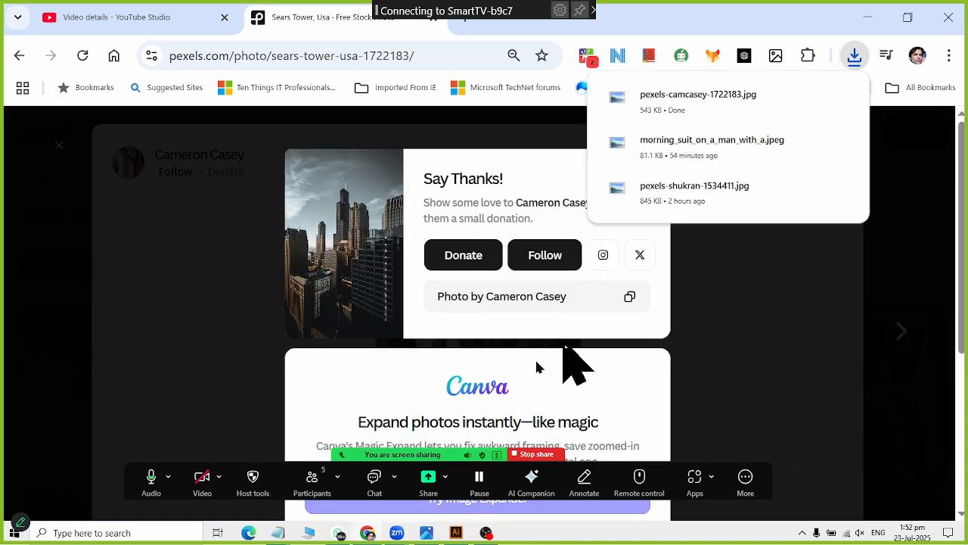
# Switch to Illustrator and place pexels-camcasey-1722183.jpg from the Downloads folder into the A4 design.
pyautogui.click(456, 533)
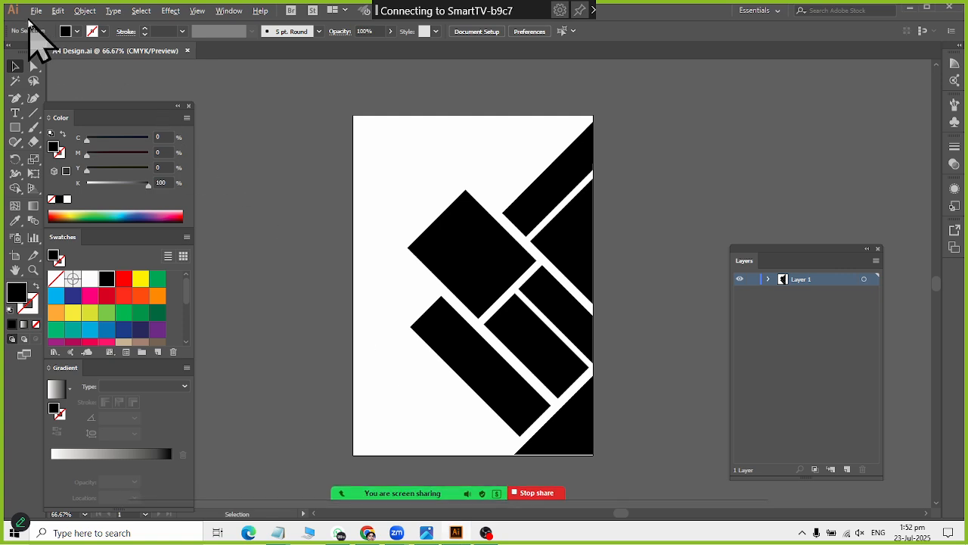
pyautogui.click(35, 11)
pyautogui.click(79, 232)
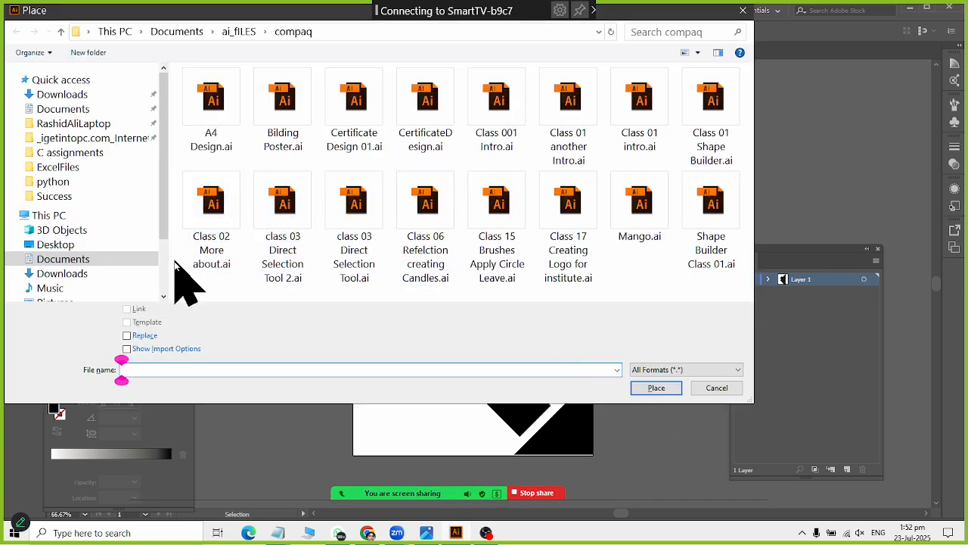
pyautogui.click(70, 96)
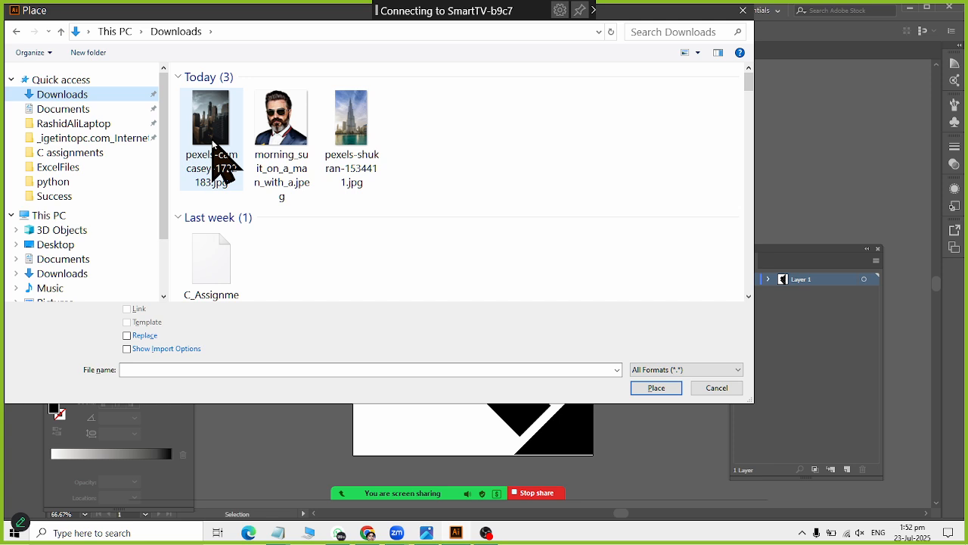
pyautogui.doubleClick(212, 139)
pyautogui.click(212, 138)
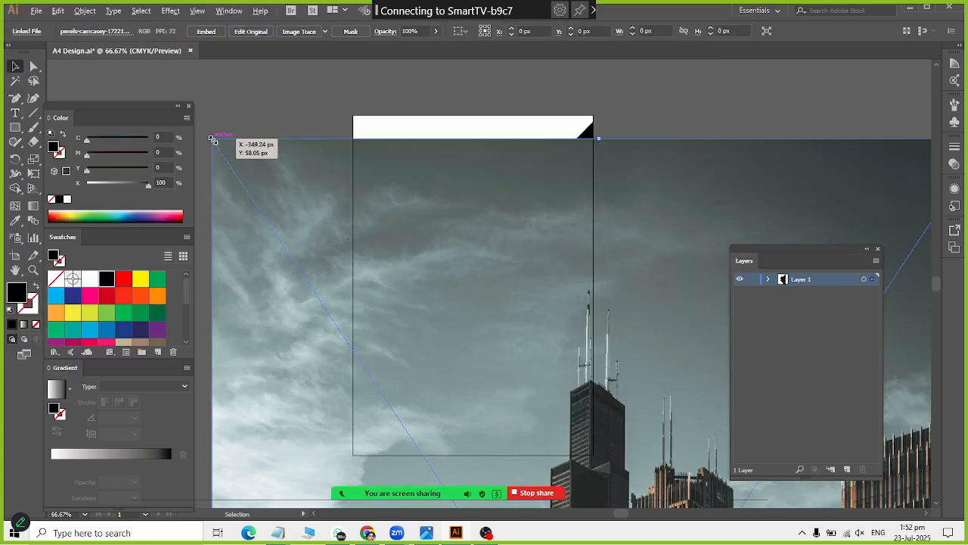
# Scale the placed photo down to about 580 × 869 px and position it over the page, starting at its upper edge.
pyautogui.moveTo(212, 139); pyautogui.dragTo(411, 350)
pyautogui.moveTo(487, 449); pyautogui.dragTo(376, 146)
pyautogui.moveTo(296, 127); pyautogui.dragTo(365, 233)
pyautogui.moveTo(557, 352); pyautogui.dragTo(532, 238)
pyautogui.moveTo(536, 238); pyautogui.dragTo(541, 233)
pyautogui.scroll(-2, 481, 392)
pyautogui.moveTo(351, 424); pyautogui.dragTo(357, 417)
pyautogui.scroll(2, 401, 406)
pyautogui.moveTo(444, 332)
pyautogui.mouseDown()
pyautogui.moveTo(452, 349)
pyautogui.moveTo(442, 351)
pyautogui.moveTo(455, 353)
pyautogui.moveTo(448, 350)
pyautogui.mouseUp()
# Nudge the photo sideways to X 306.638 px so its right edge meets the page's right edge.
pyautogui.press('Down')
pyautogui.press('Right')
pyautogui.press('Right')
pyautogui.press('Right')
pyautogui.press('Right')
pyautogui.press('Right')
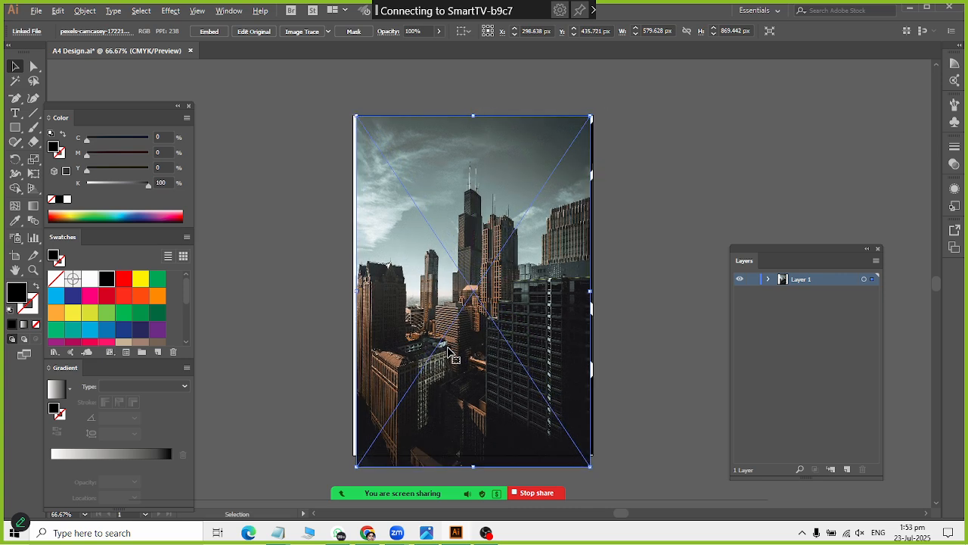
pyautogui.press('Right')
pyautogui.press('Right')
pyautogui.press('Right')
pyautogui.press('Right')
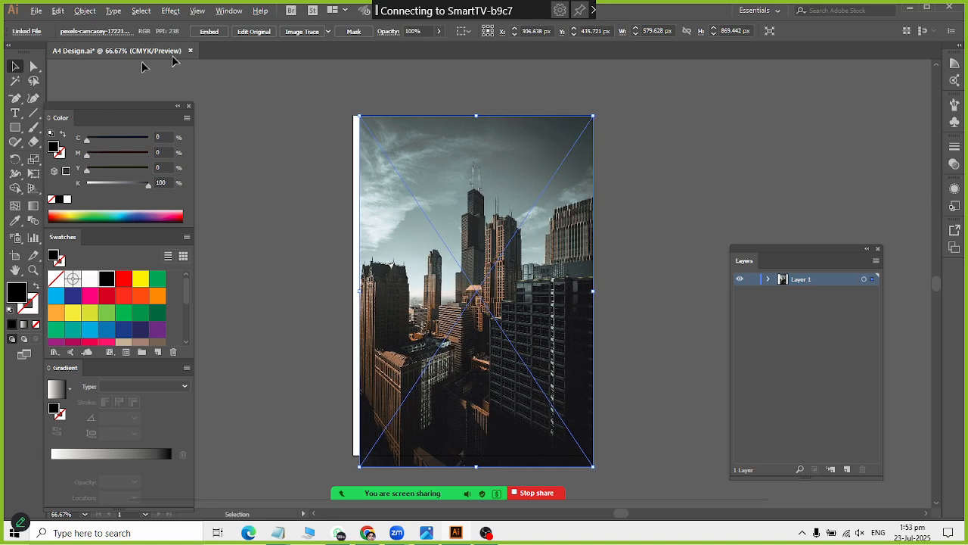
# Embed the placed photo in the document, deselect it, and save the document.
pyautogui.click(210, 32)
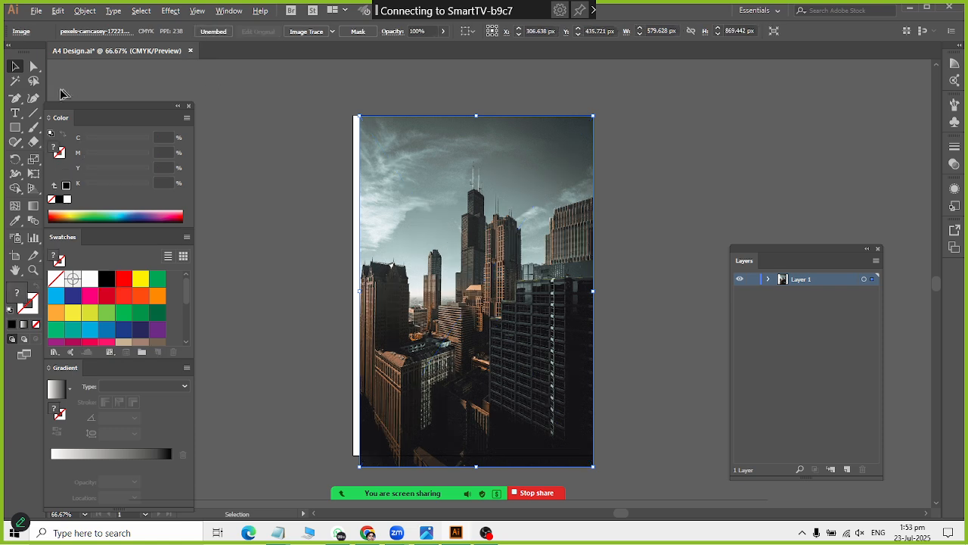
pyautogui.click(333, 197)
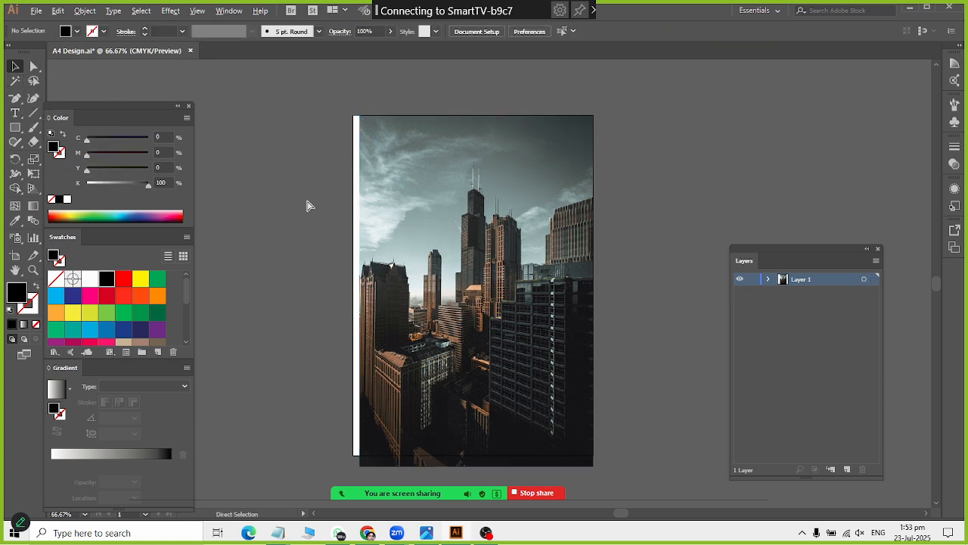
pyautogui.hotkey('ctrl', 's')
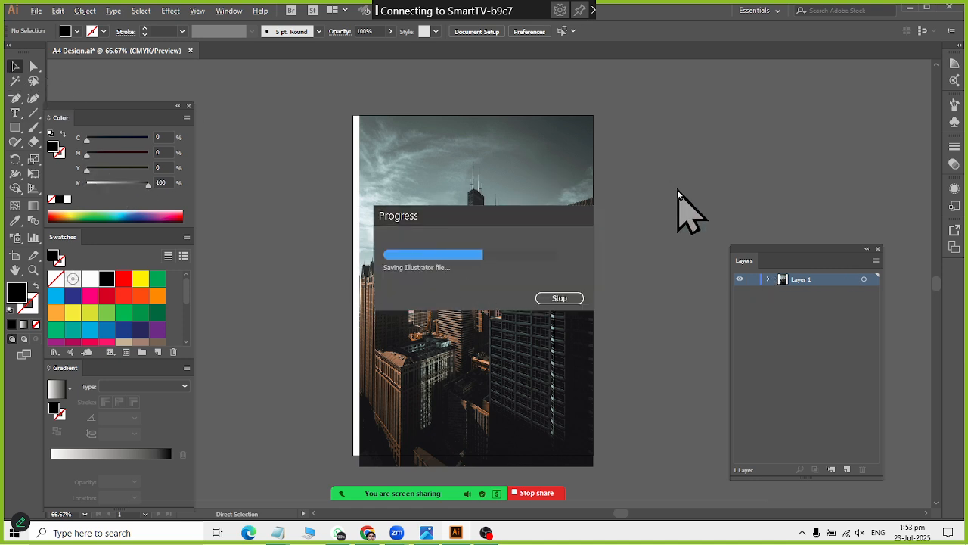
# Send the building photo to the back, behind the black bars and diamonds, and deselect it.
pyautogui.rightClick(521, 296)
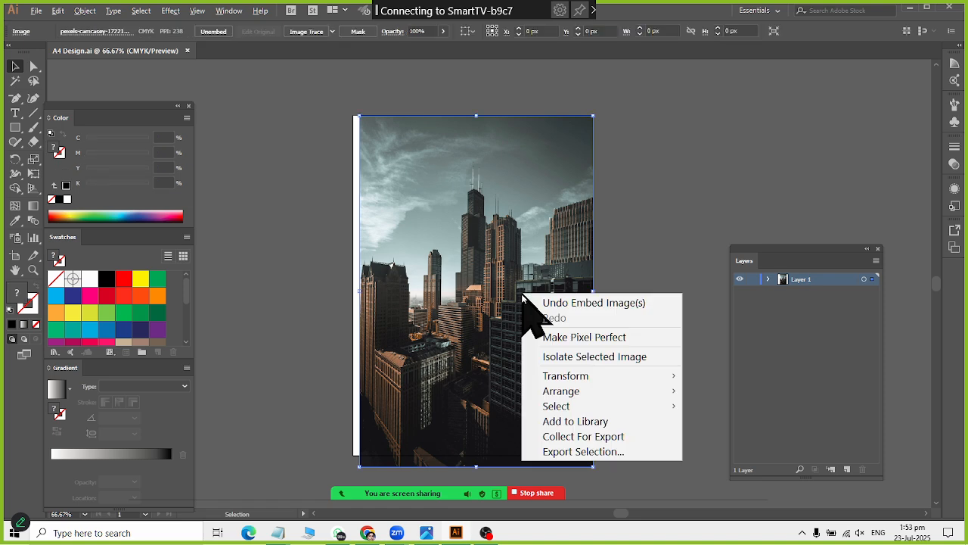
pyautogui.moveTo(580, 394)
pyautogui.click(752, 437)
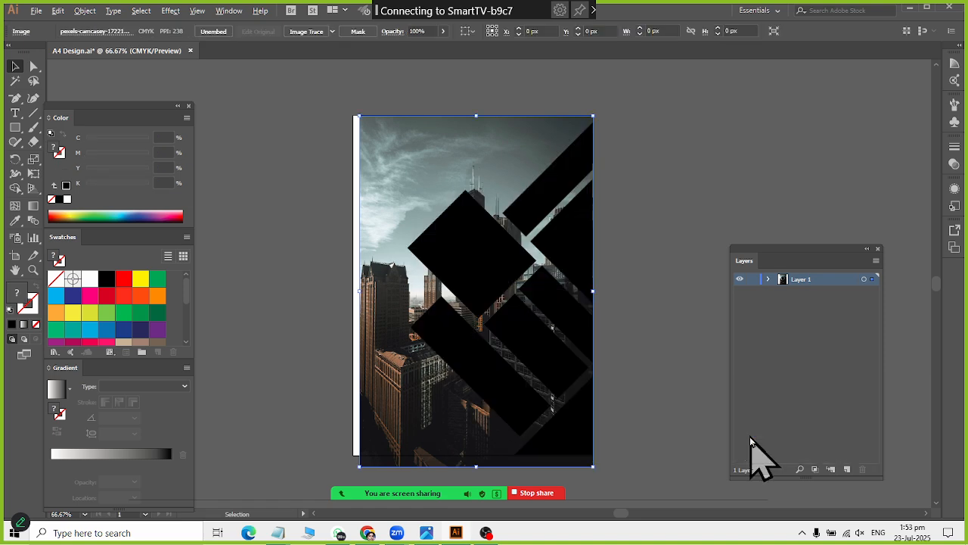
pyautogui.click(693, 287)
pyautogui.scroll(-1, 692, 288)
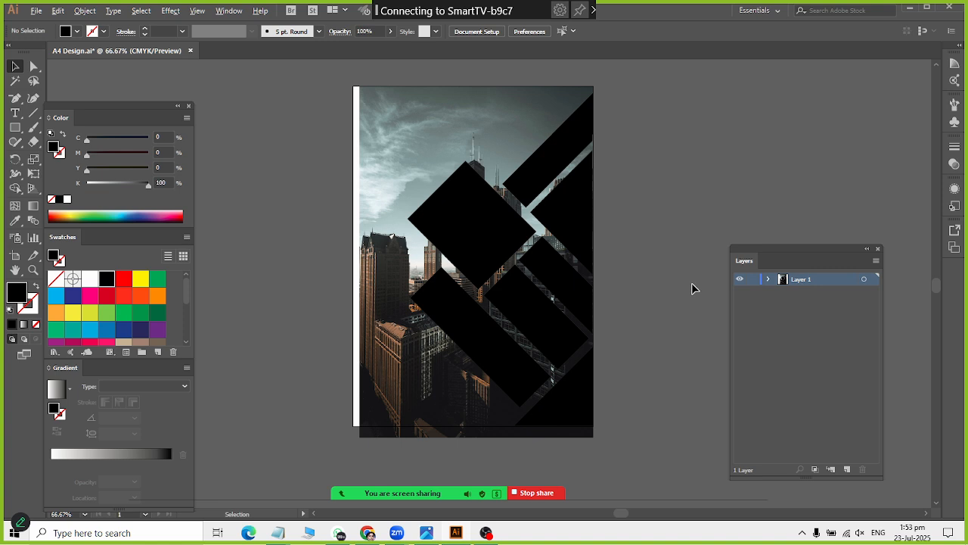
# Examine the stacking order of the shapes and the image inside Layer 1.
pyautogui.click(770, 280)
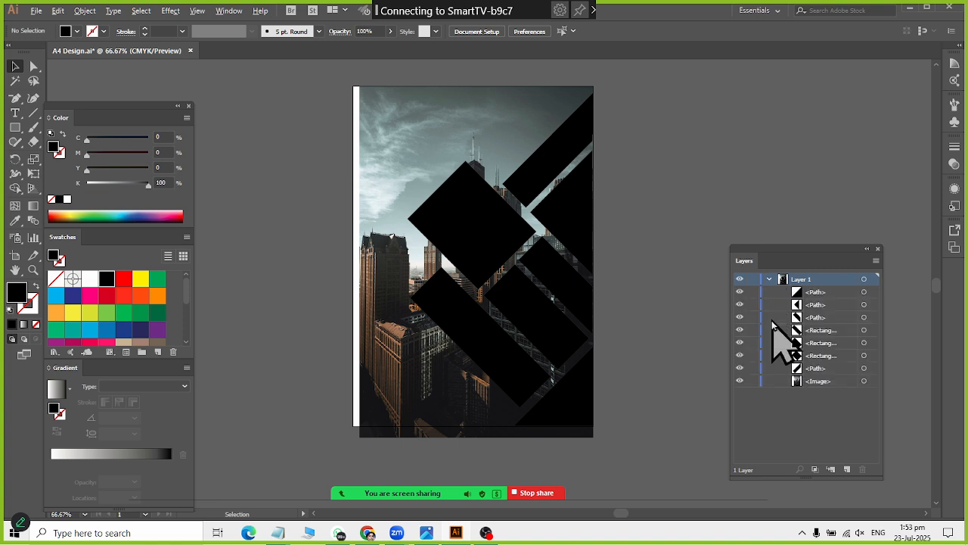
pyautogui.click(770, 280)
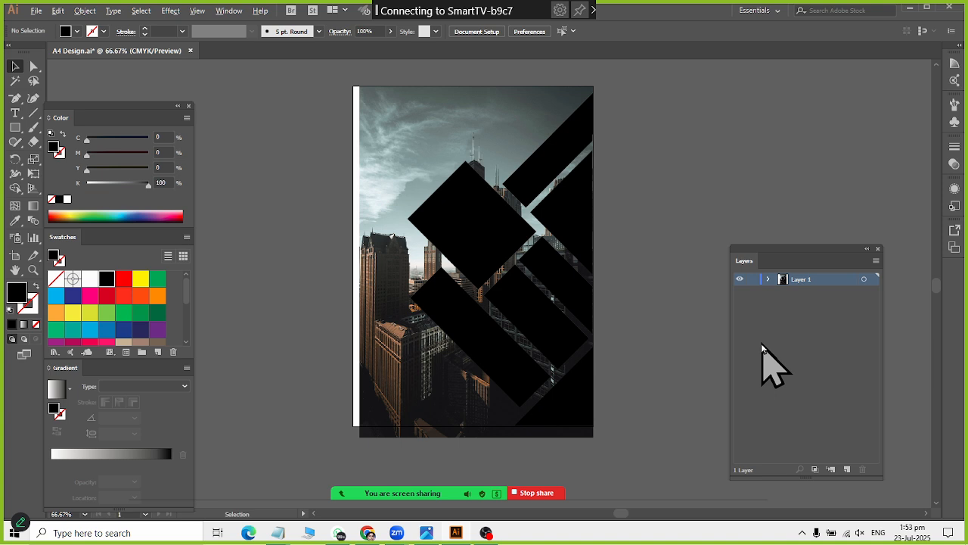
pyautogui.click(768, 279)
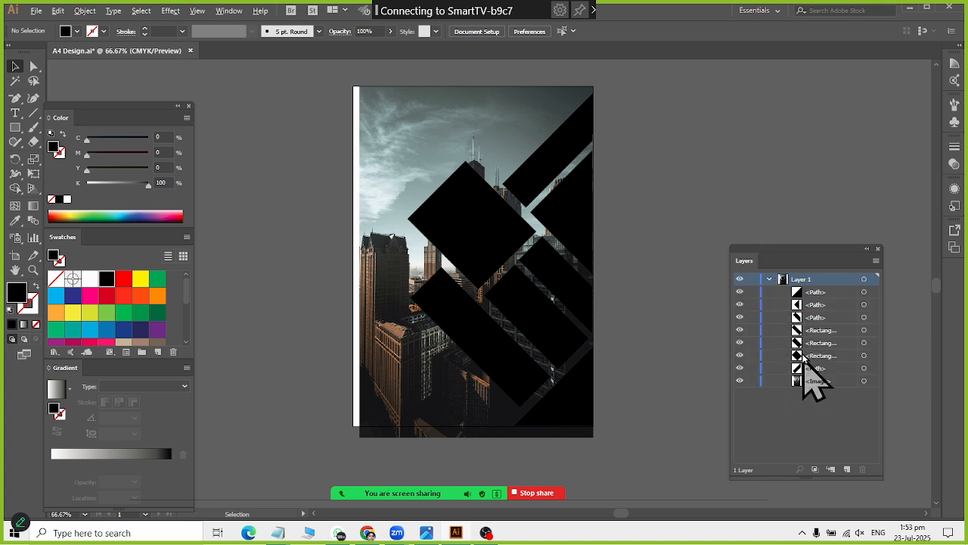
# Cut the black triangle in the page's lower-right corner out of Layer 1.
pyautogui.click(586, 420)
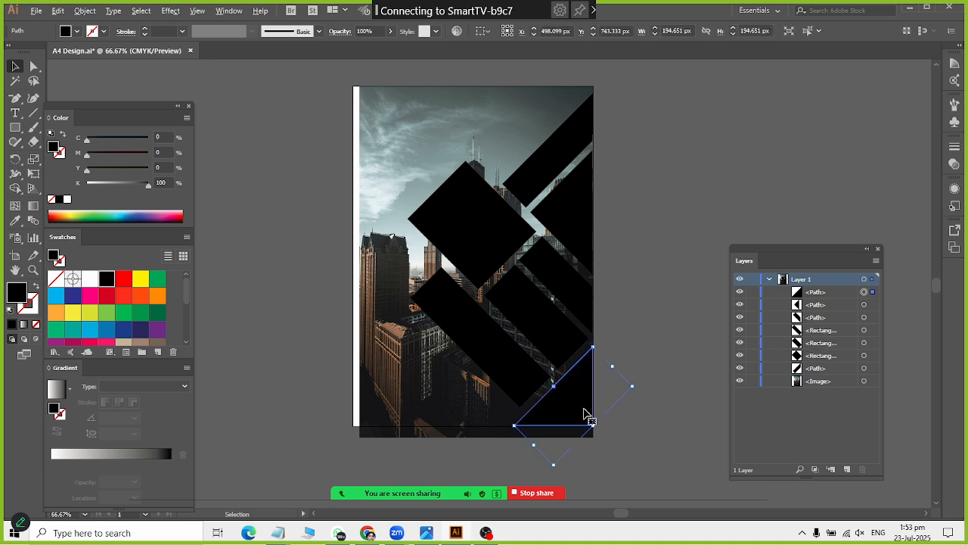
pyautogui.press('a')
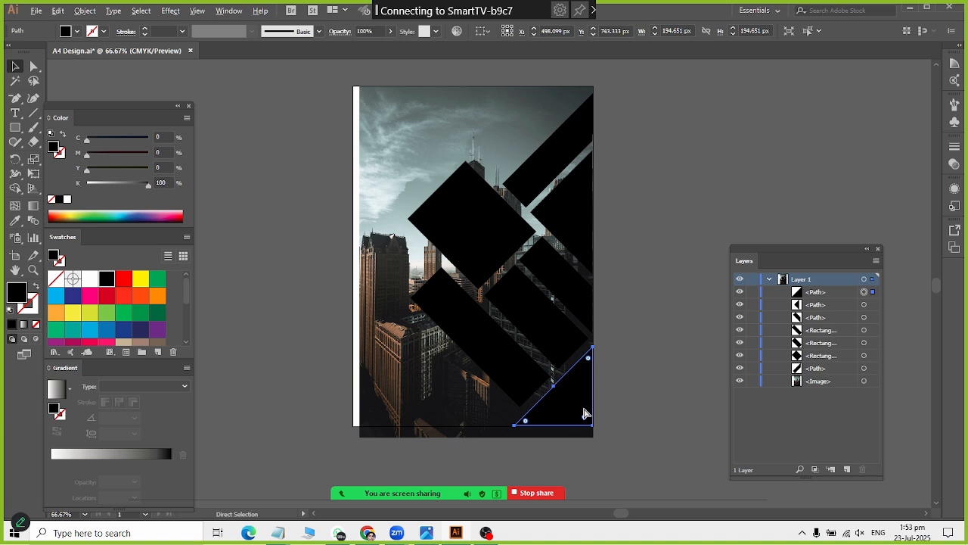
pyautogui.press('Delete')
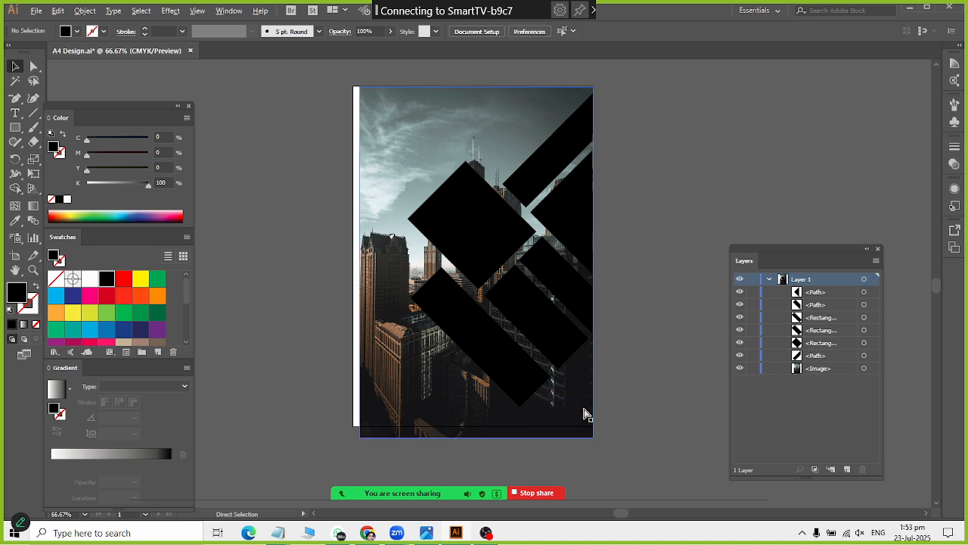
# Paste the cut triangle in its original place on a new layer, Layer 2, and move that layer below Layer 1.
pyautogui.click(769, 279)
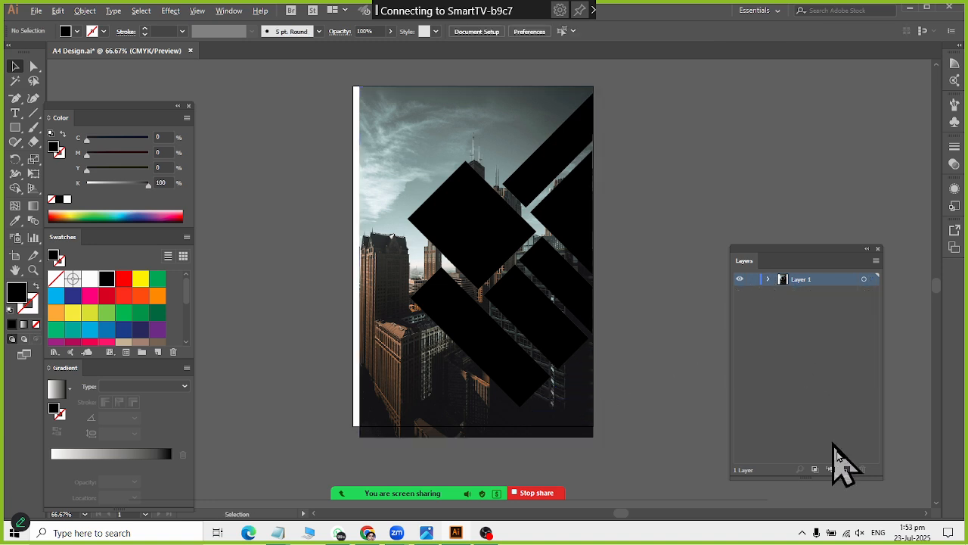
pyautogui.click(848, 472)
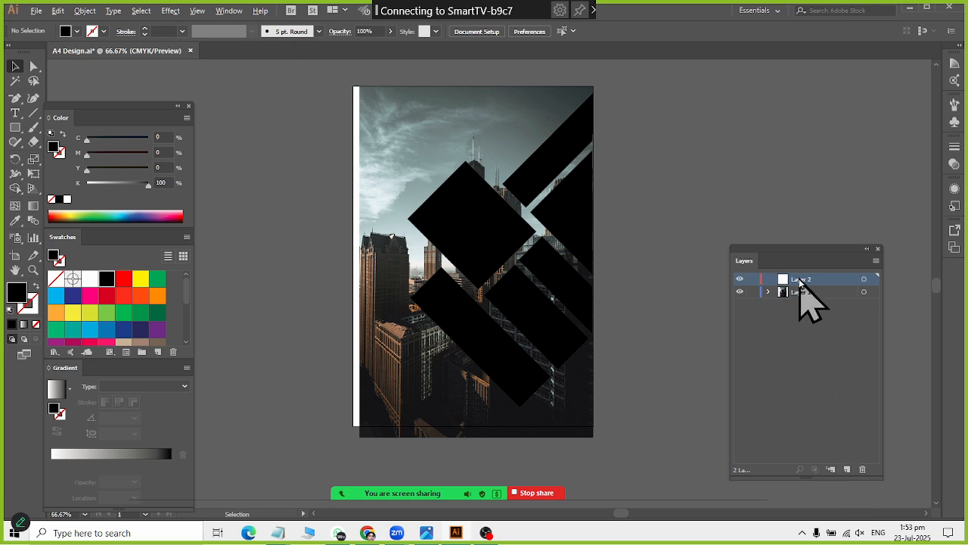
pyautogui.hotkey('ctrl', 'f')
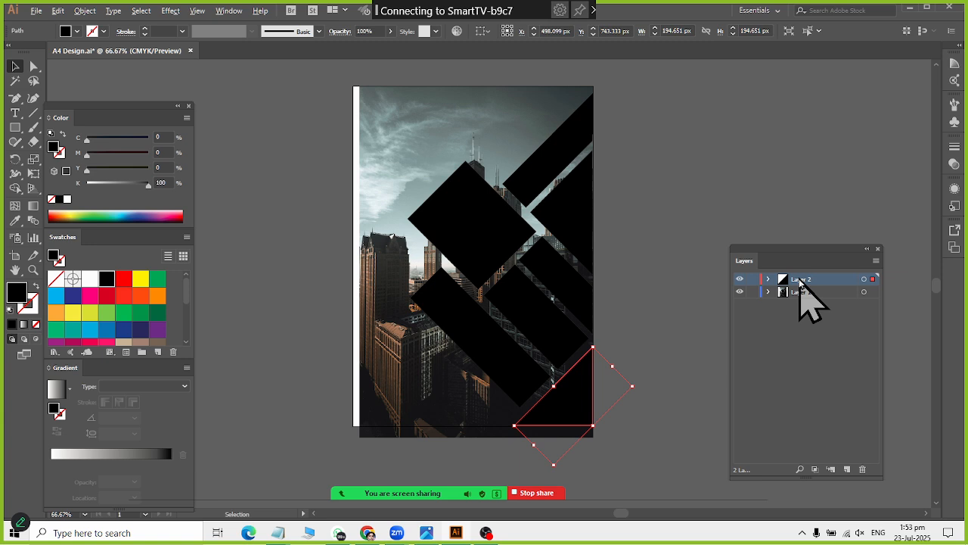
pyautogui.moveTo(800, 281); pyautogui.dragTo(794, 312)
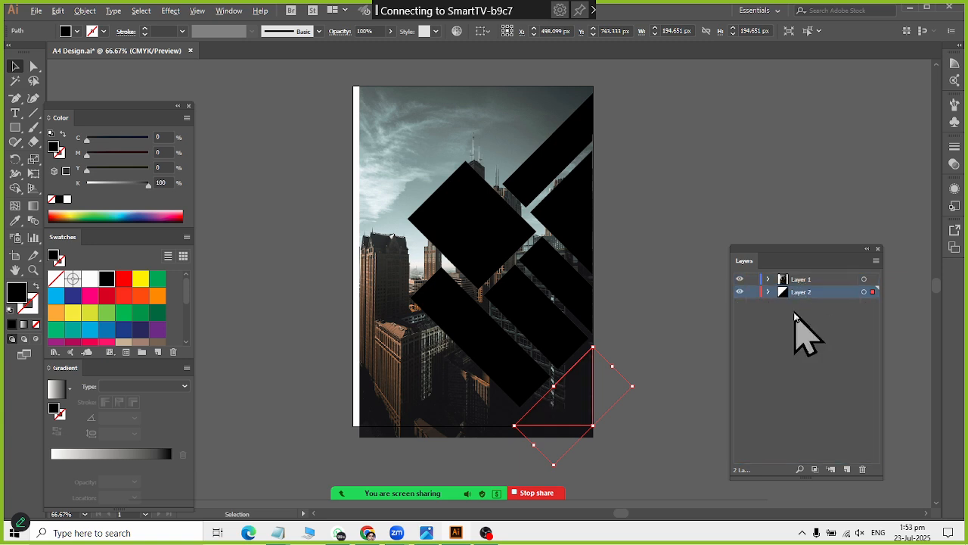
# Cut the diagonal bar near the page's upper-right corner out of Layer 1 and paste it in place on a new layer, Layer 3.
pyautogui.click(801, 281)
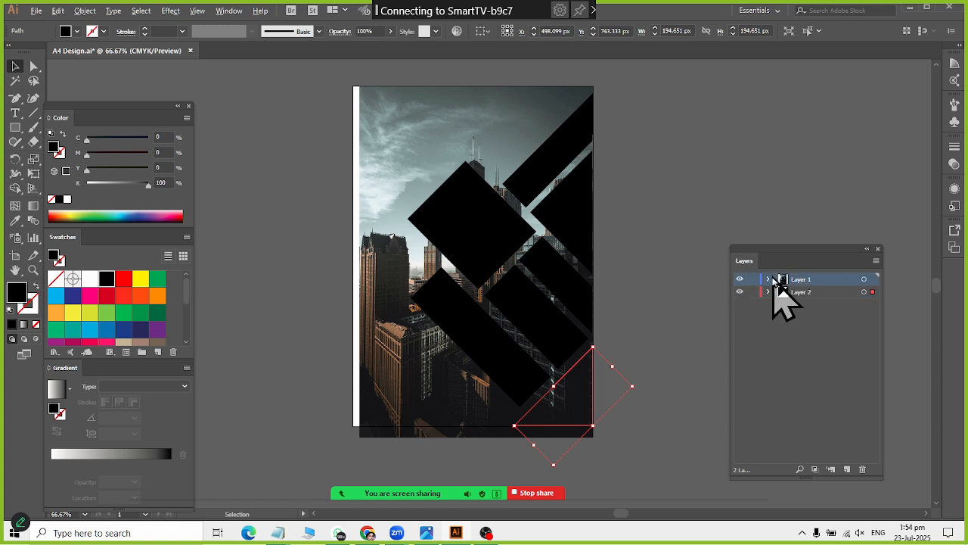
pyautogui.click(769, 279)
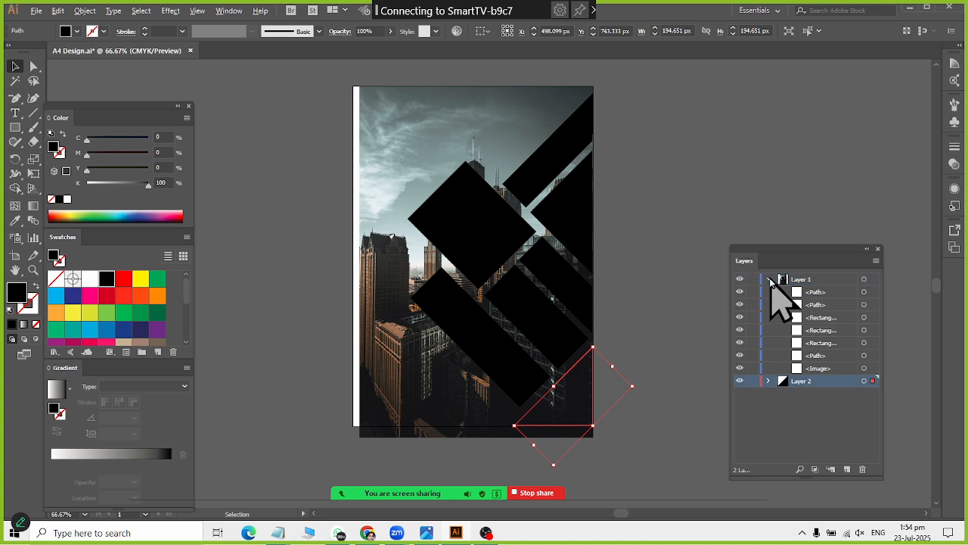
pyautogui.click(566, 167)
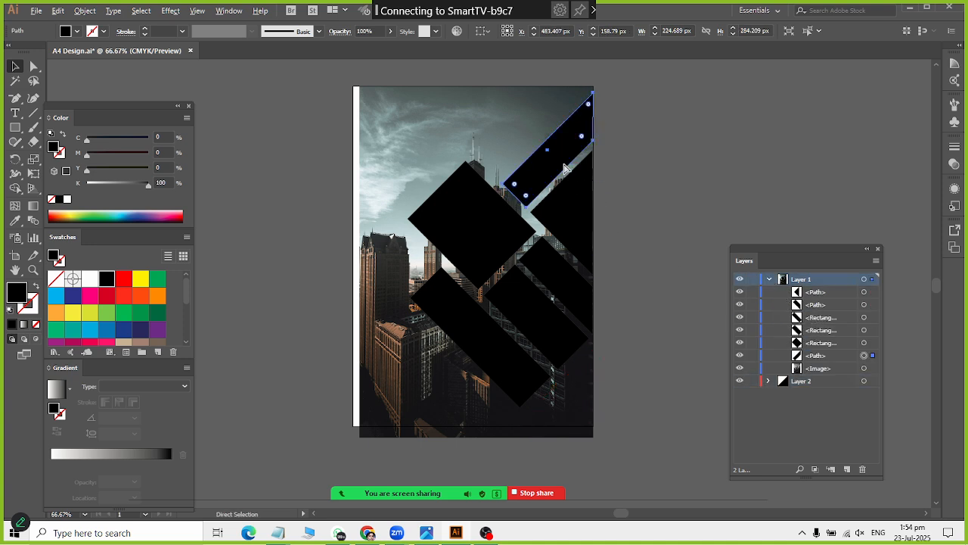
pyautogui.press('Delete')
pyautogui.click(768, 279)
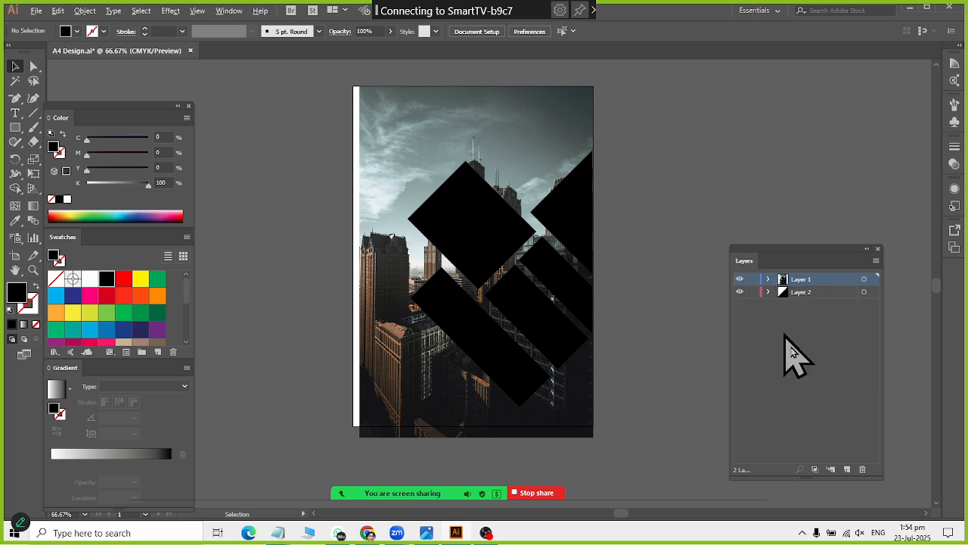
pyautogui.click(847, 470)
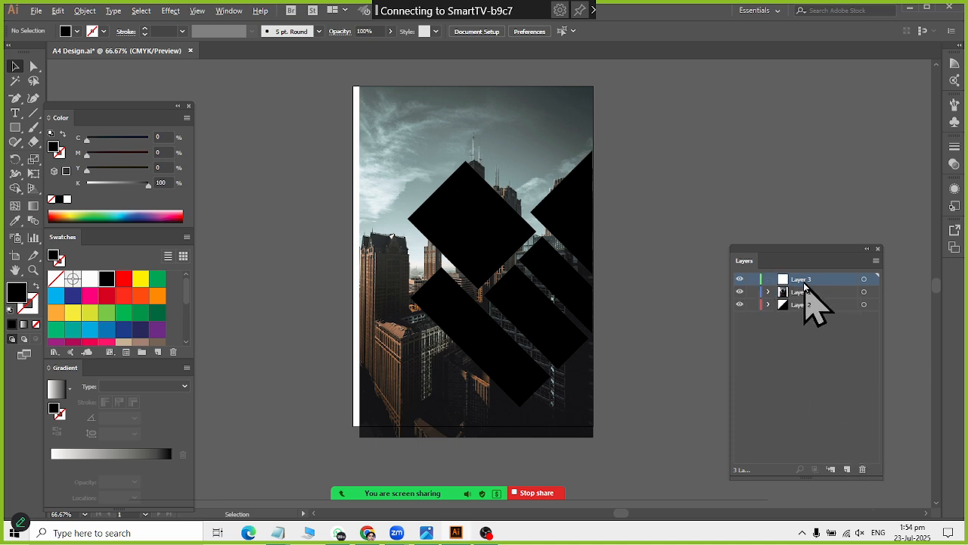
pyautogui.hotkey('ctrl', 'f')
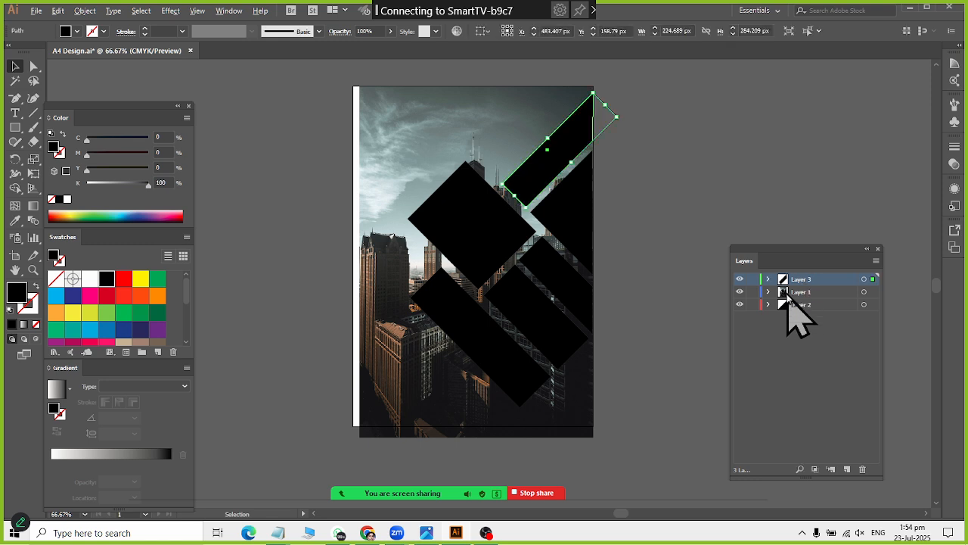
# Examine what Layer 1 contains by toggling its visibility and hiding Layer 3 and Layer 2.
pyautogui.click(739, 292)
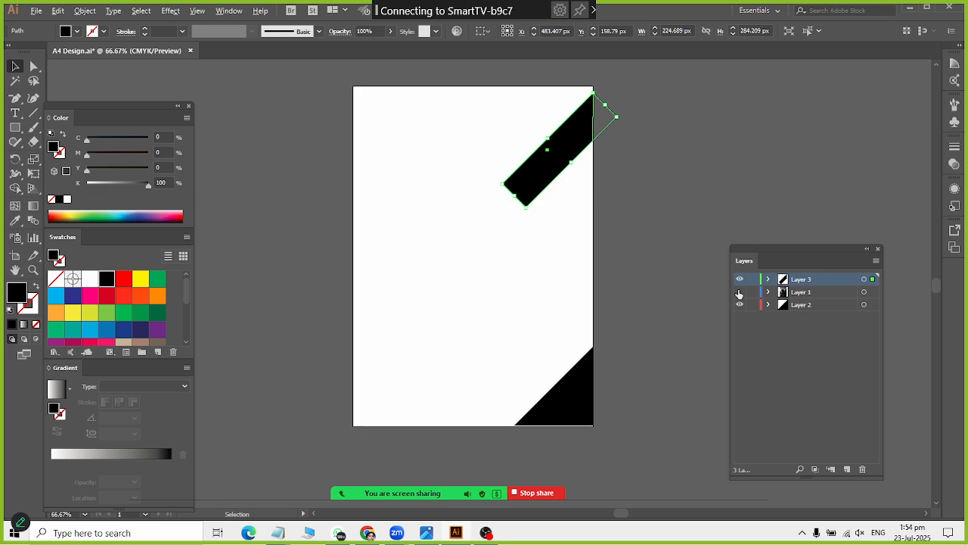
pyautogui.click(739, 292)
pyautogui.click(740, 280)
pyautogui.click(740, 305)
# Rename Layer 1 as 01.
pyautogui.click(799, 294)
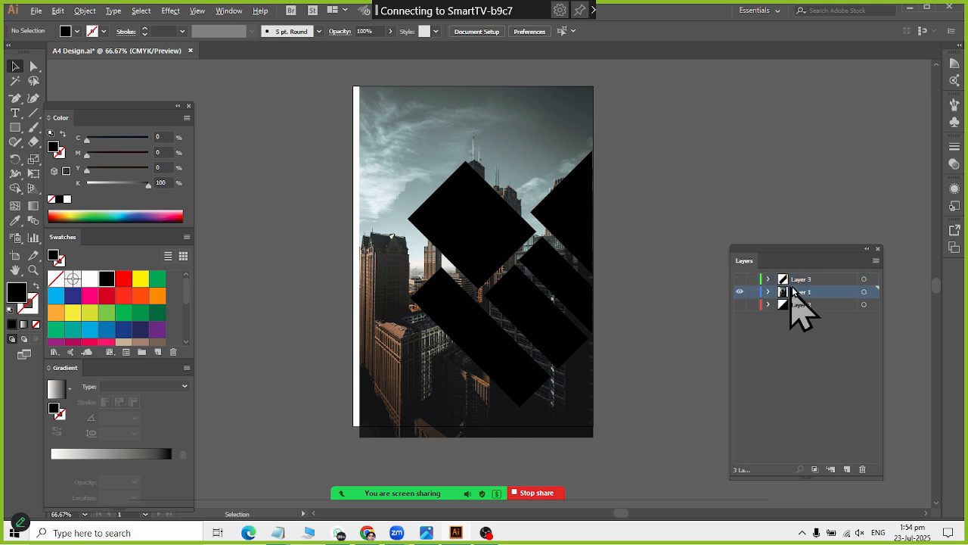
pyautogui.doubleClick(804, 293)
pyautogui.write('01')
pyautogui.press('Return')
# Show Layer 3 and Layer 2 again and lock both layers.
pyautogui.click(740, 280)
pyautogui.click(753, 280)
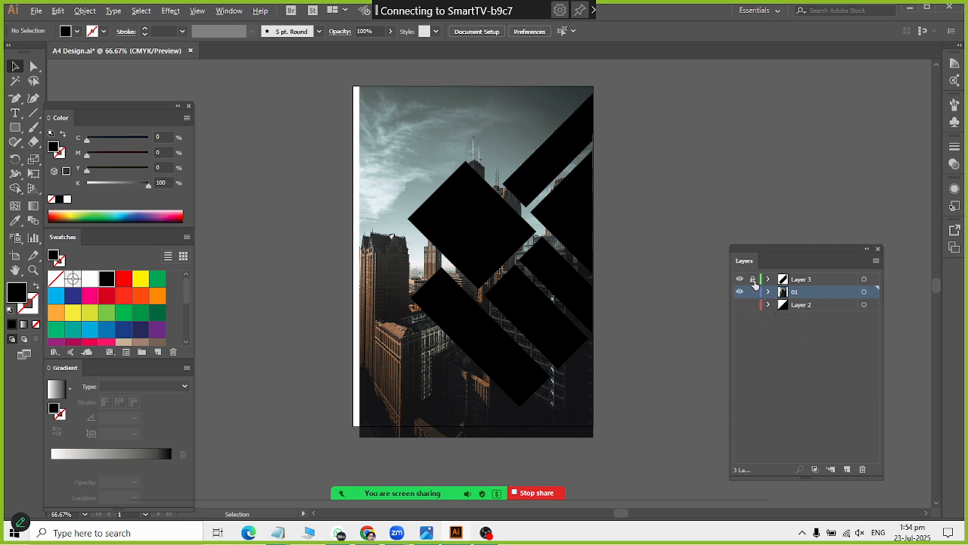
pyautogui.click(752, 305)
pyautogui.click(740, 305)
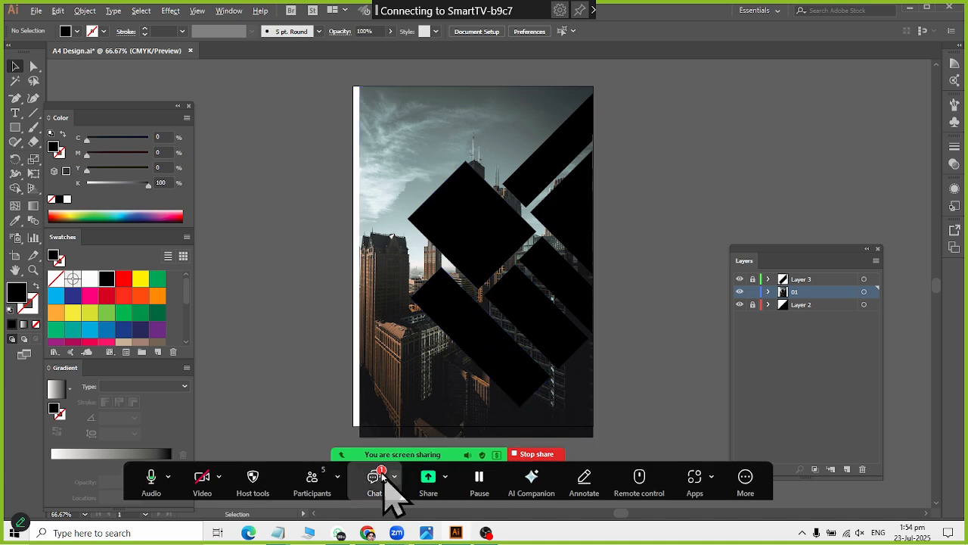
# Read the newest message in the Zoom meeting chat, reply to everyone with "CTRL SHIFT V", and close the chat.
pyautogui.click(376, 478)
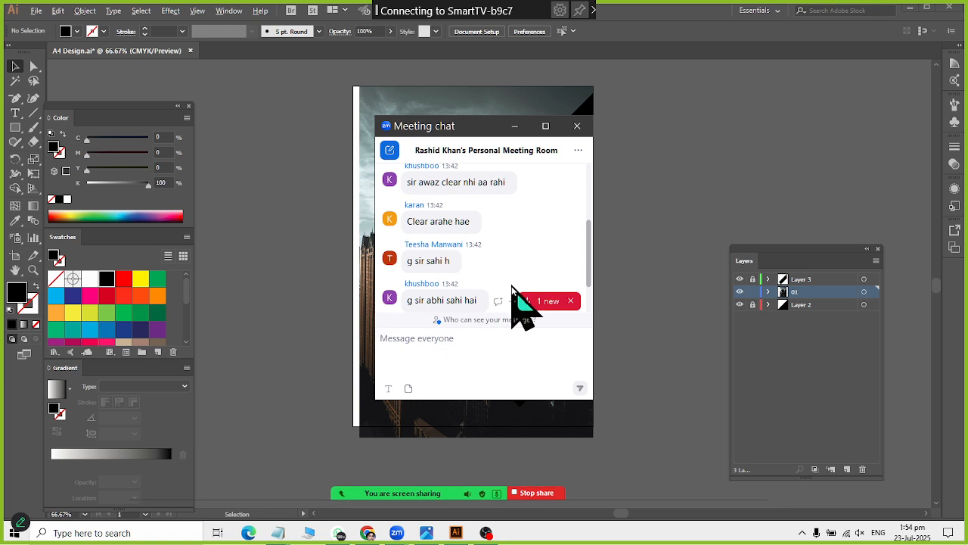
pyautogui.scroll(-2, 513, 287)
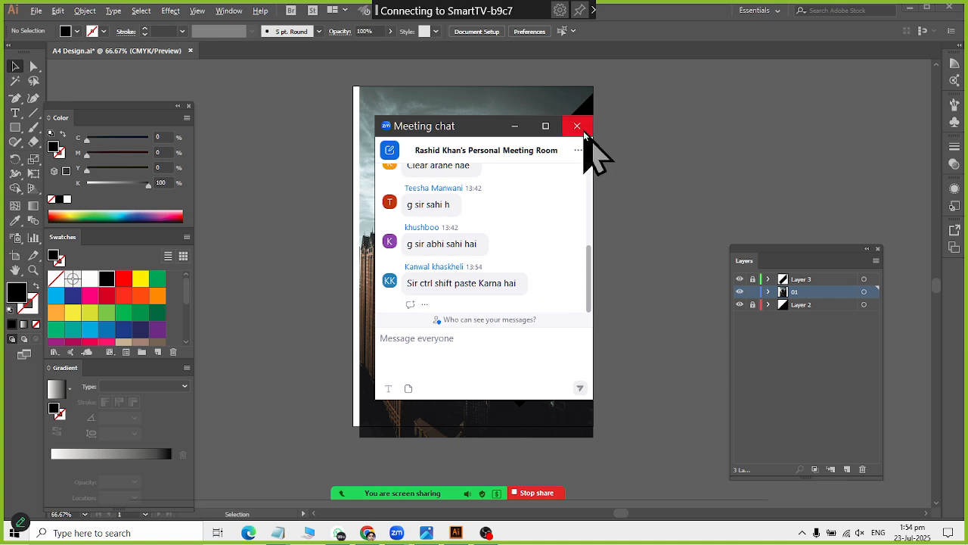
pyautogui.click(484, 339)
pyautogui.write('CTRL')
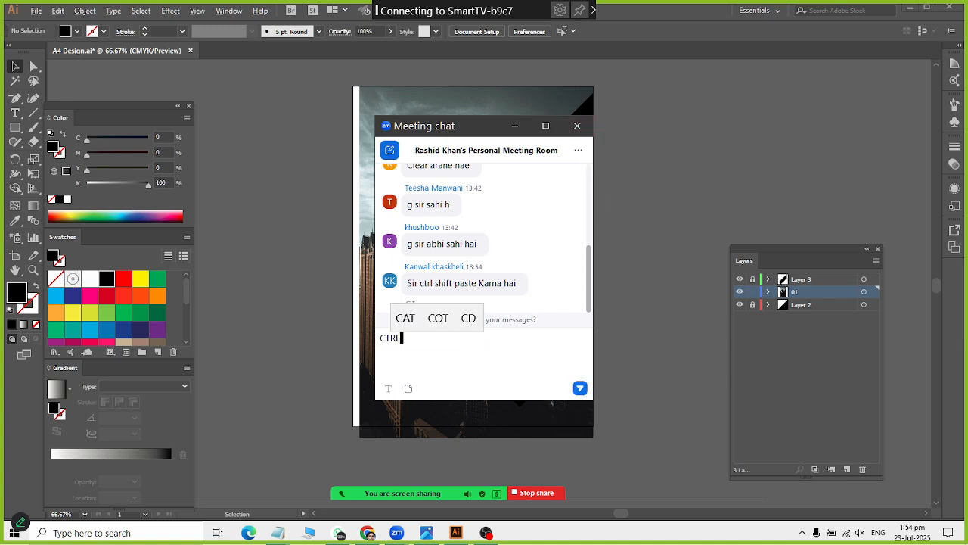
pyautogui.write(' SHIFT V')
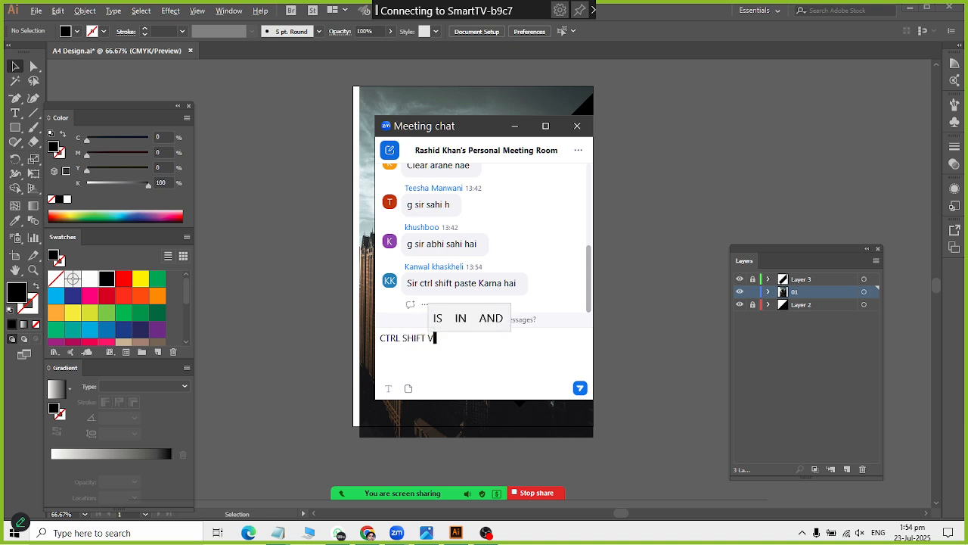
pyautogui.press('Return')
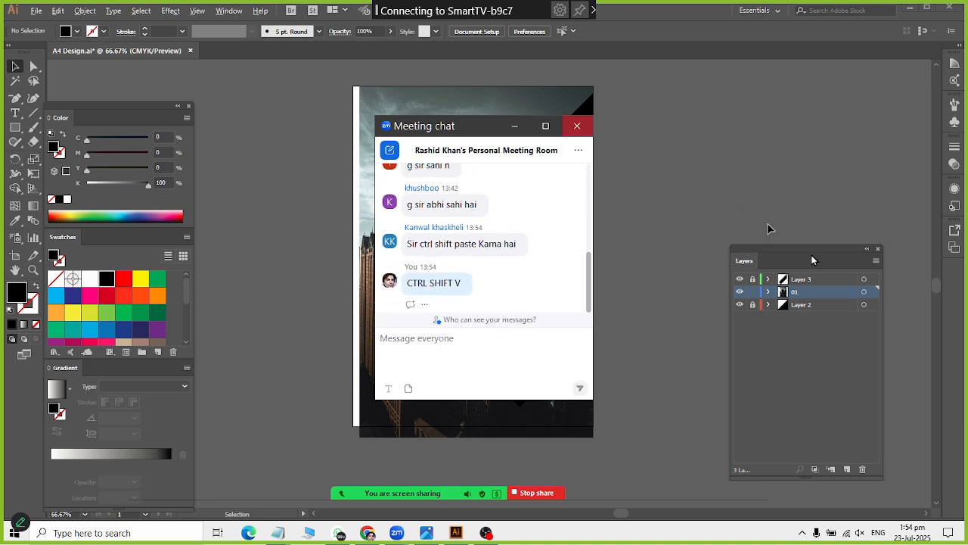
pyautogui.click(578, 128)
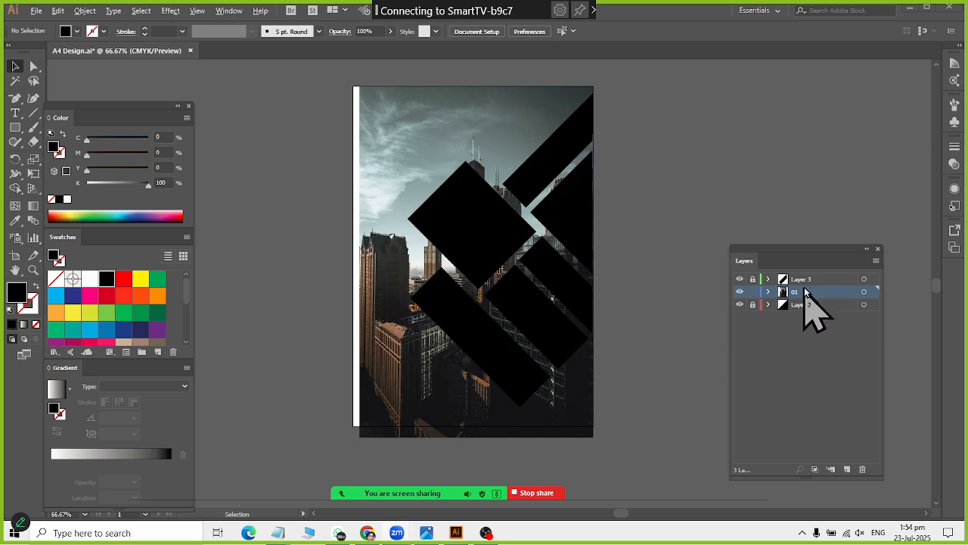
# Duplicate layer 01 and duplicate the resulting copy once as well.
pyautogui.click(876, 260)
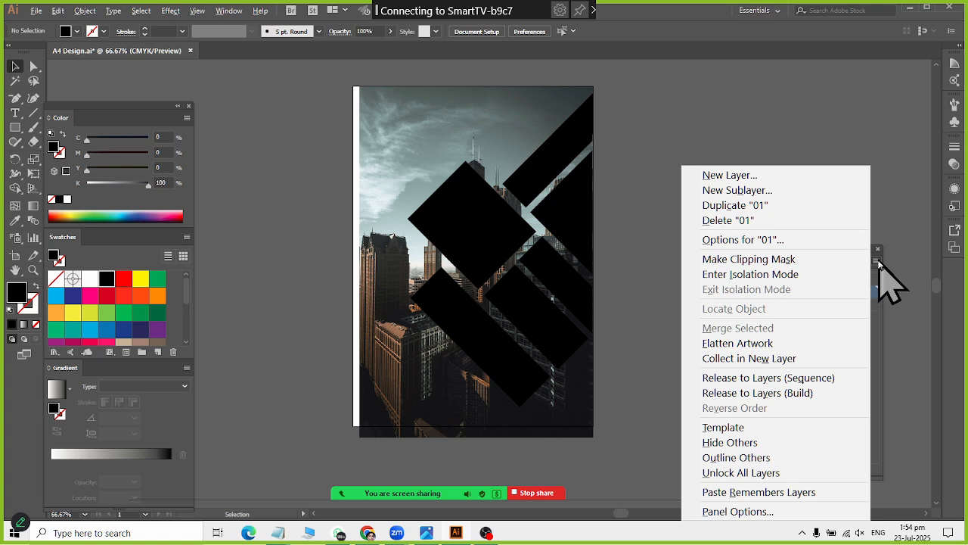
pyautogui.click(795, 204)
pyautogui.click(795, 292)
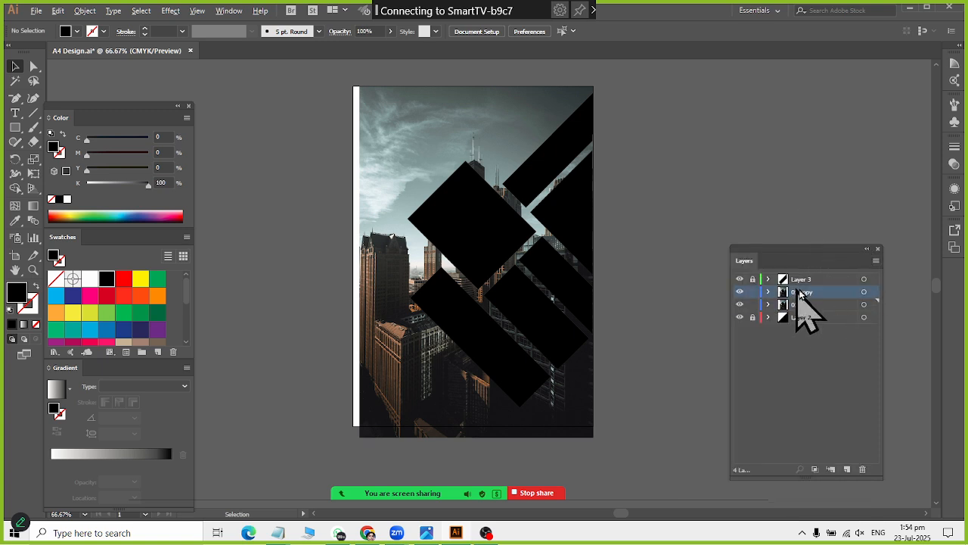
pyautogui.rightClick(879, 292)
pyautogui.click(784, 205)
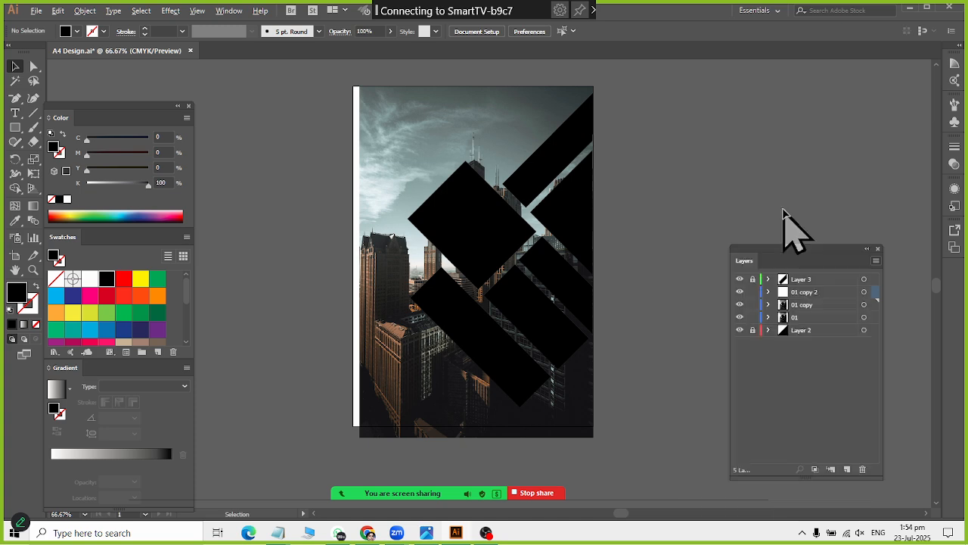
# Duplicate the layer 01 copy 2.
pyautogui.rightClick(884, 289)
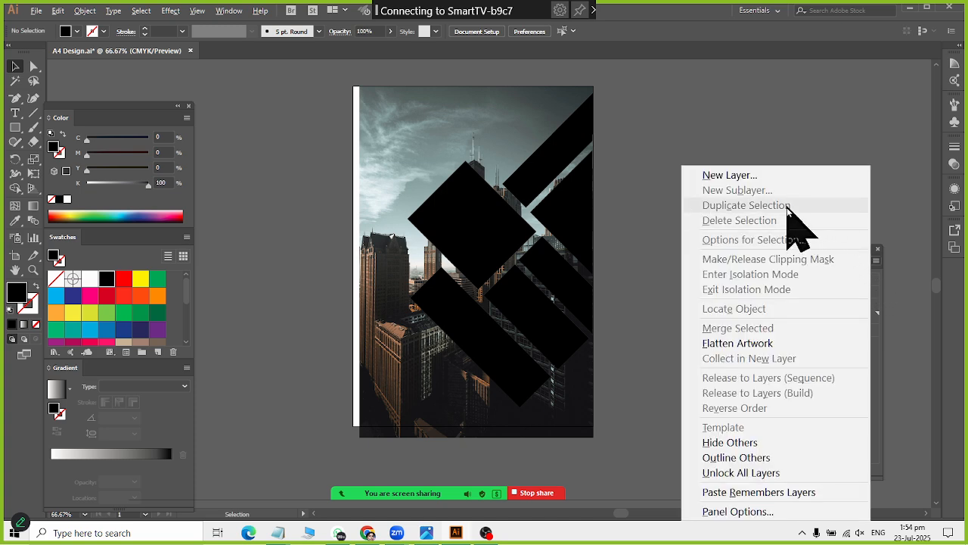
pyautogui.click(901, 271)
pyautogui.click(821, 293)
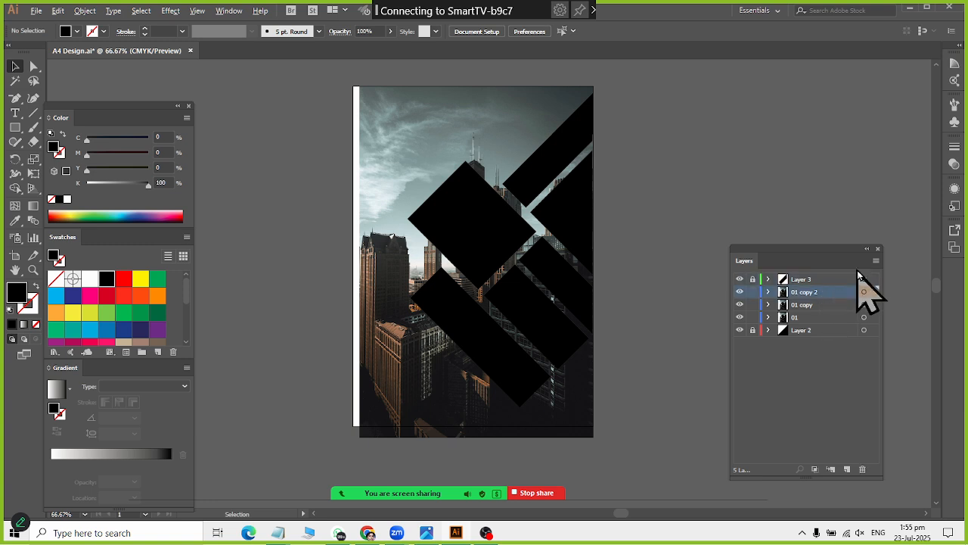
pyautogui.click(878, 259)
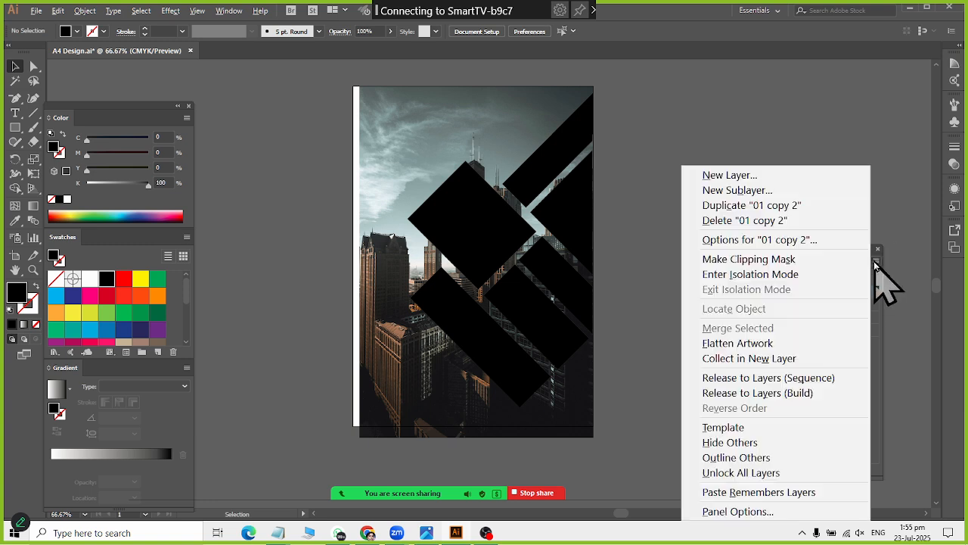
pyautogui.click(792, 205)
# Duplicate the layer 01 copy 3 to add one more copy of the photo and shapes.
pyautogui.click(804, 329)
pyautogui.click(806, 317)
pyautogui.click(813, 304)
pyautogui.click(814, 292)
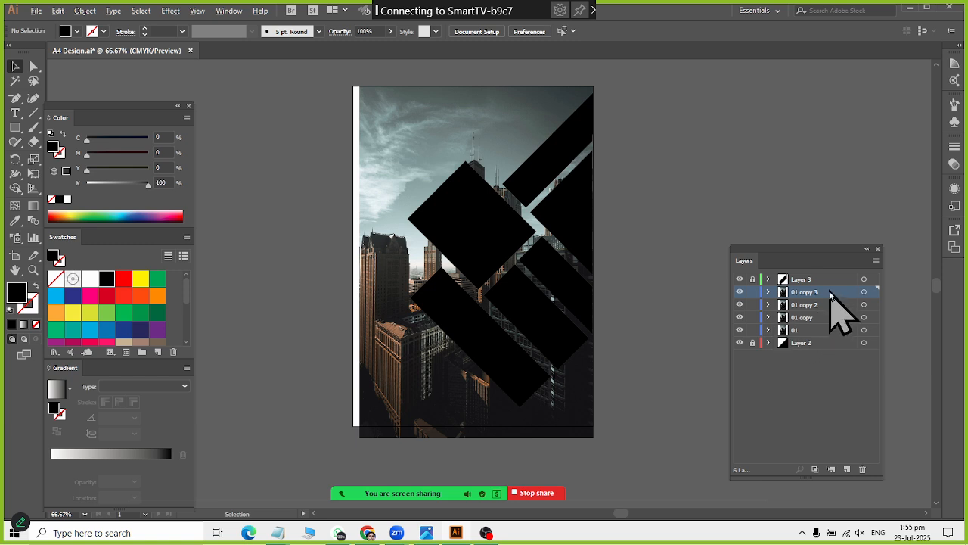
pyautogui.click(876, 260)
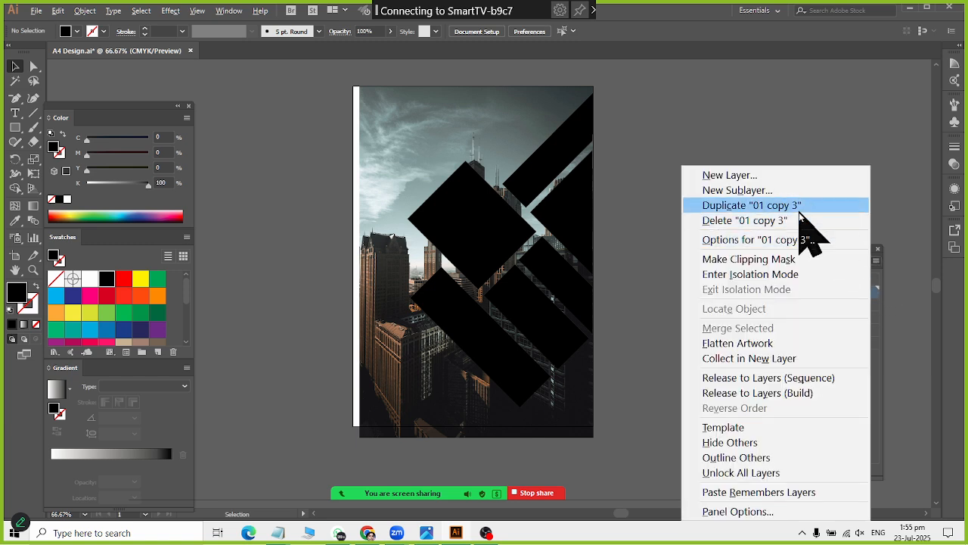
pyautogui.click(756, 206)
# Rename the layers 01 copy and 01 copy 2 as 02 and 03.
pyautogui.click(806, 332)
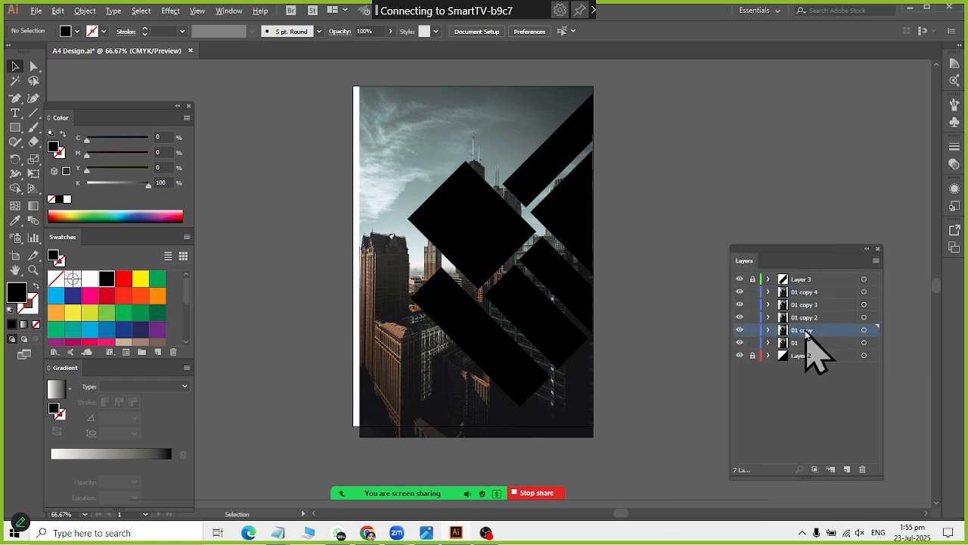
pyautogui.doubleClick(807, 331)
pyautogui.write('02')
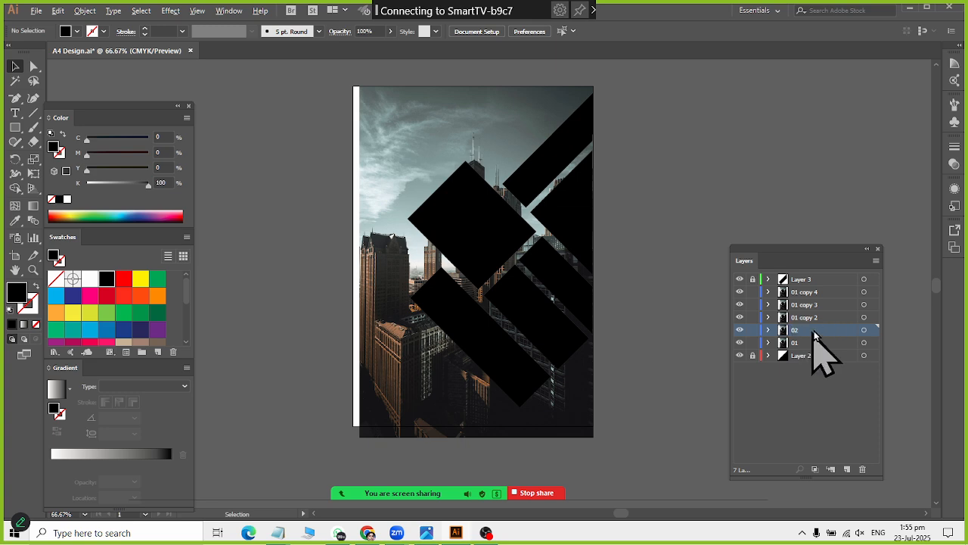
pyautogui.click(805, 319)
pyautogui.doubleClick(804, 318)
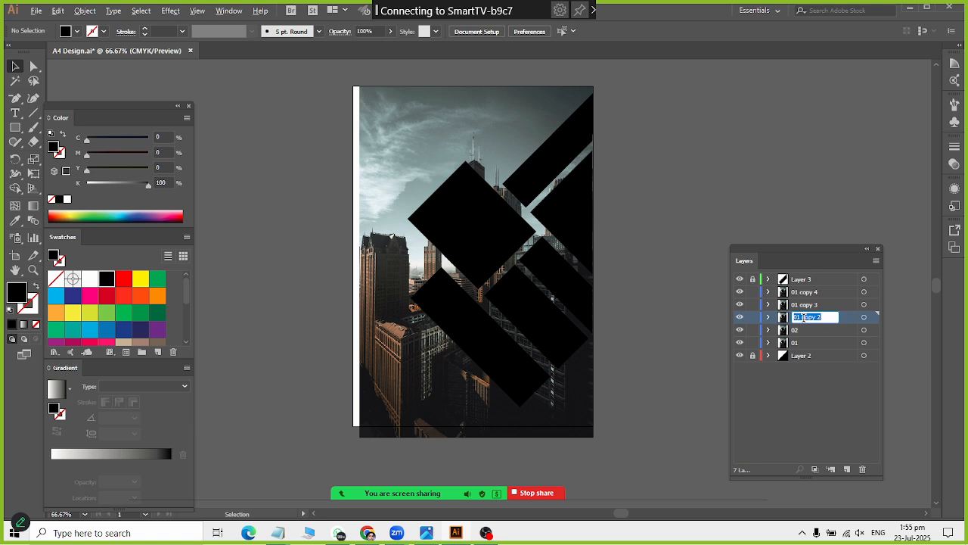
pyautogui.write('03')
pyautogui.press('Return')
# Rename the layers 01 copy 3 and 01 copy 4 as 04 and 05.
pyautogui.doubleClick(802, 304)
pyautogui.write('04')
pyautogui.press('Return')
pyautogui.doubleClick(796, 291)
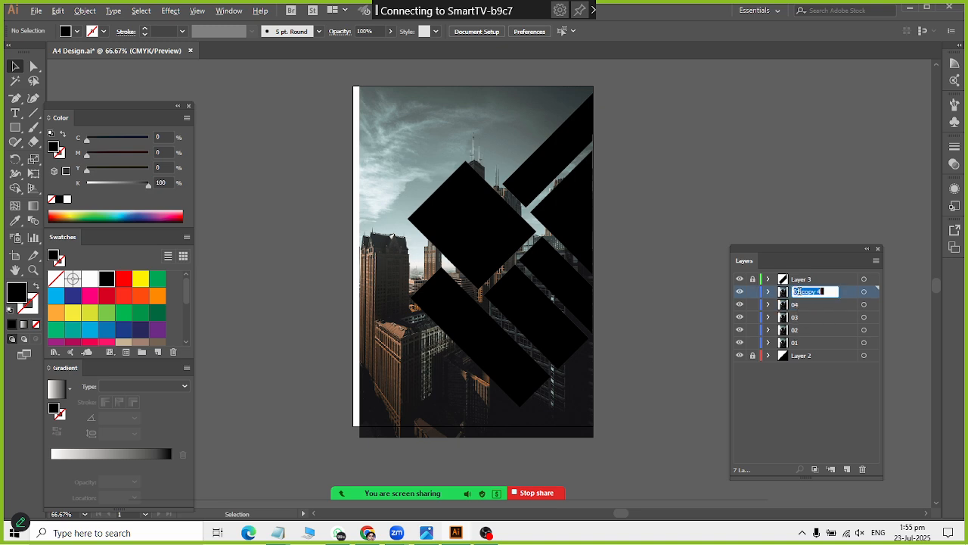
pyautogui.write('05')
pyautogui.press('Return')
# Hide every layer except 01 and lock layers 02 to 05.
pyautogui.click(798, 343)
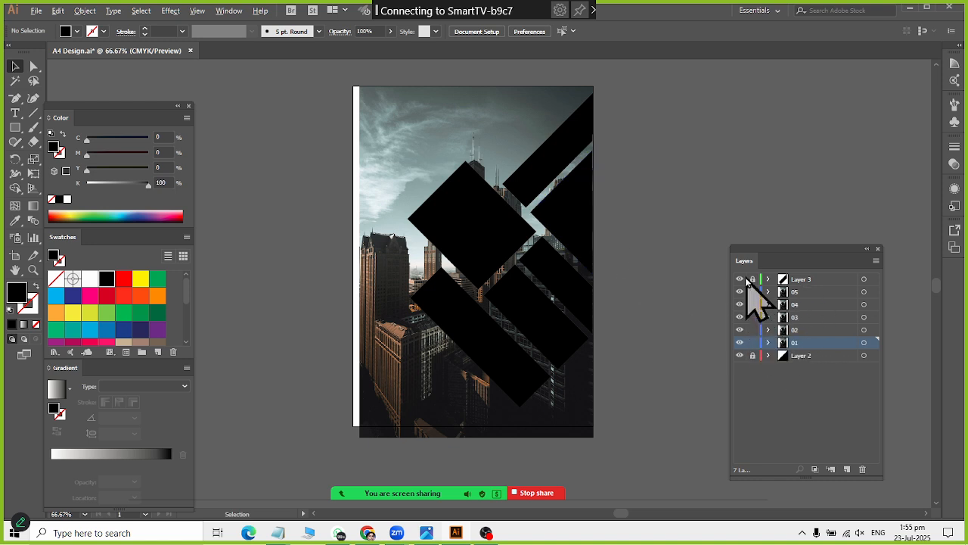
pyautogui.click(739, 280)
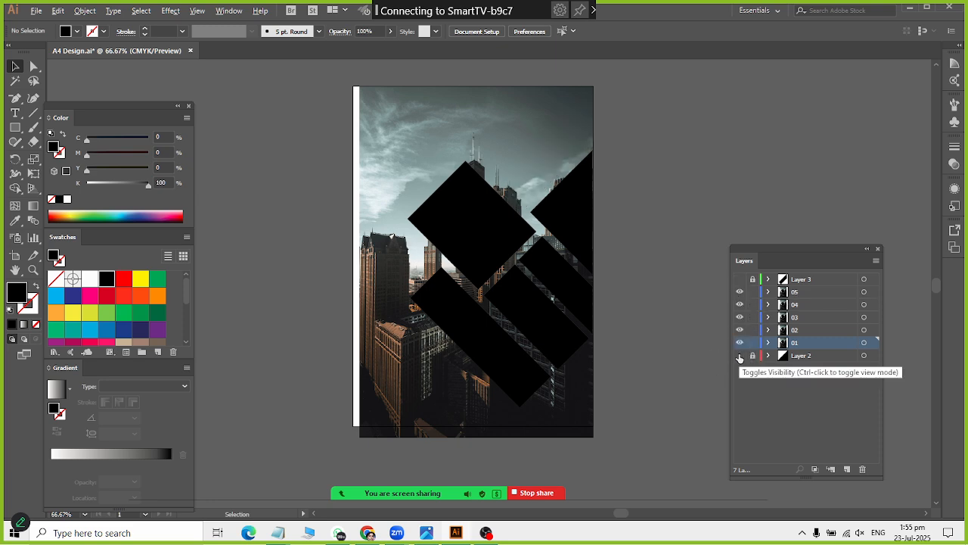
pyautogui.moveTo(739, 297); pyautogui.dragTo(741, 338)
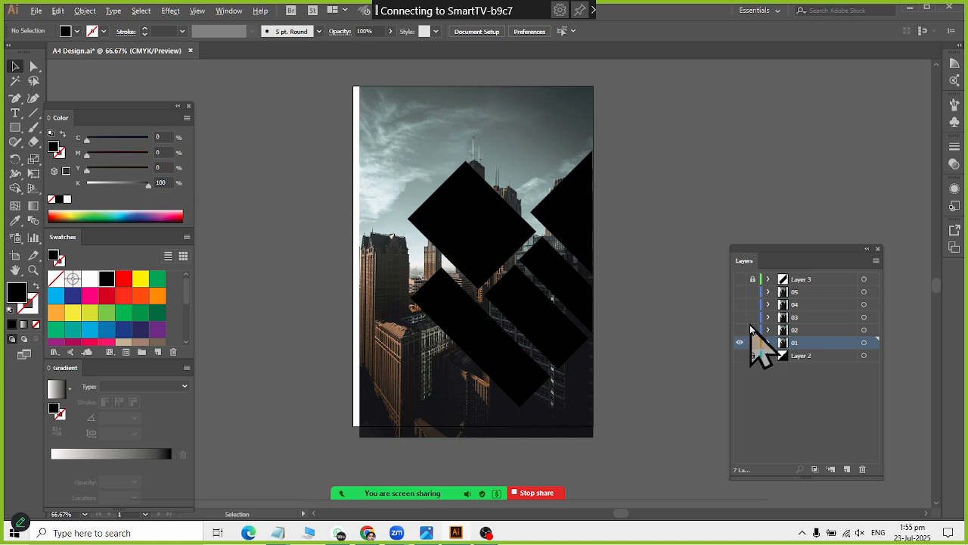
pyautogui.moveTo(753, 324); pyautogui.dragTo(753, 306)
# Make a clipping mask on layer 01 from the building photo and the black triangle at the page's right edge.
pyautogui.click(566, 221)
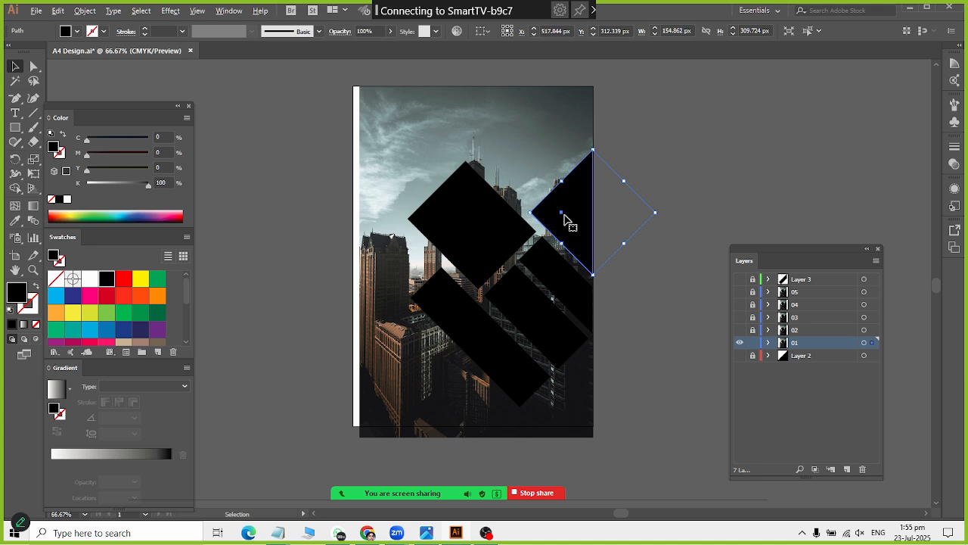
pyautogui.keyDown('shift'); pyautogui.click(542, 168); pyautogui.keyUp('shift')
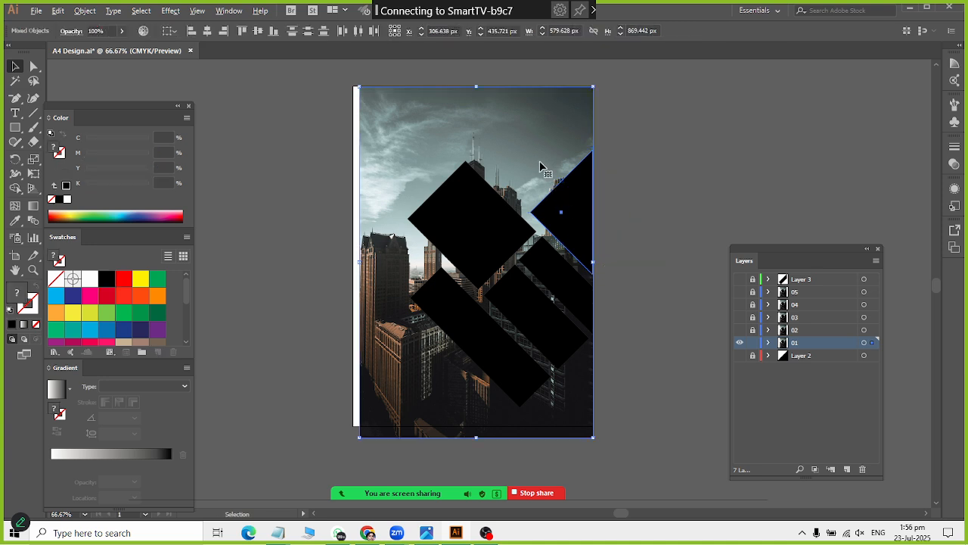
pyautogui.rightClick(540, 164)
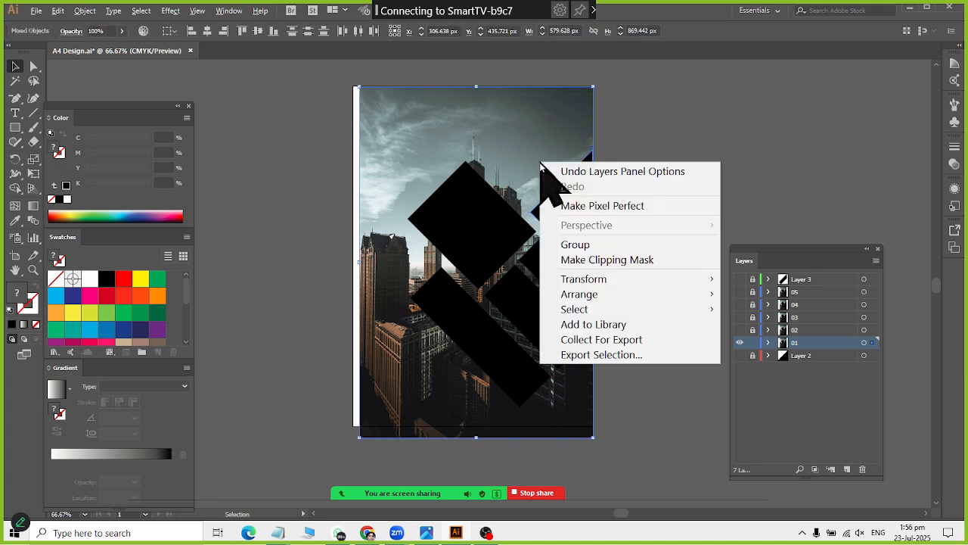
pyautogui.click(564, 261)
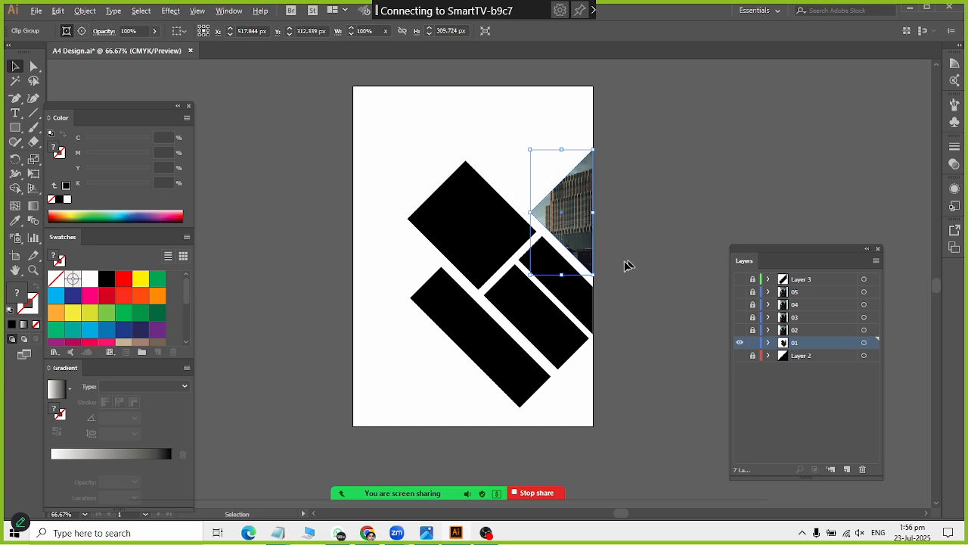
# Delete the three leftover black bars and the large black diamond from layer 01.
pyautogui.click(568, 288)
pyautogui.press('Delete')
pyautogui.click(523, 309)
pyautogui.press('Delete')
pyautogui.click(469, 341)
pyautogui.press('Delete')
pyautogui.click(470, 227)
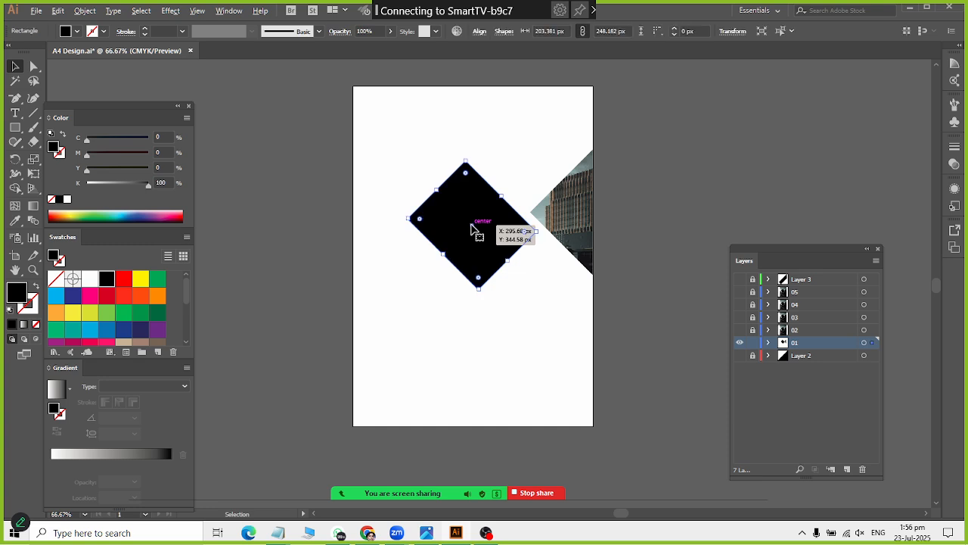
pyautogui.press('Delete')
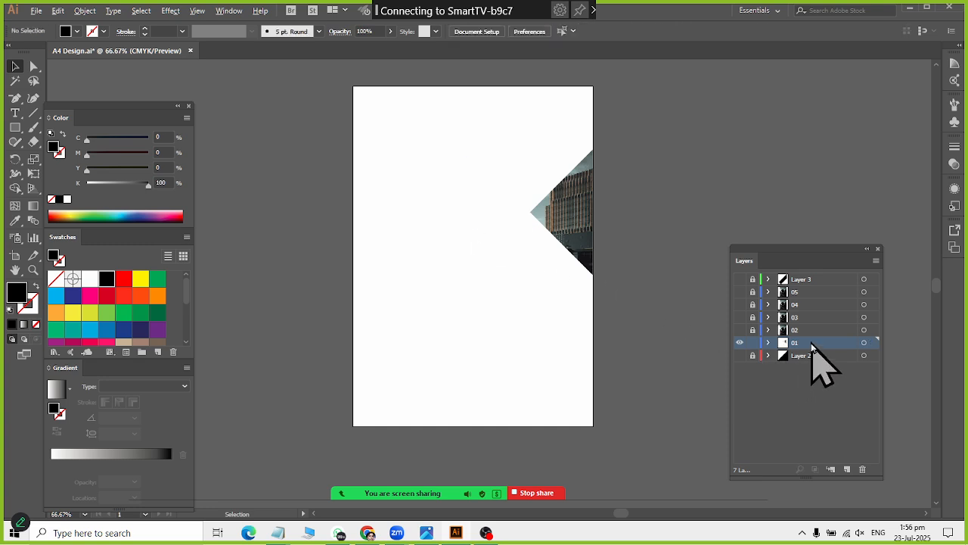
# Show and unlock layer 02, and make a clipping mask from its building photo and the upper black bar at the page's right edge.
pyautogui.click(741, 330)
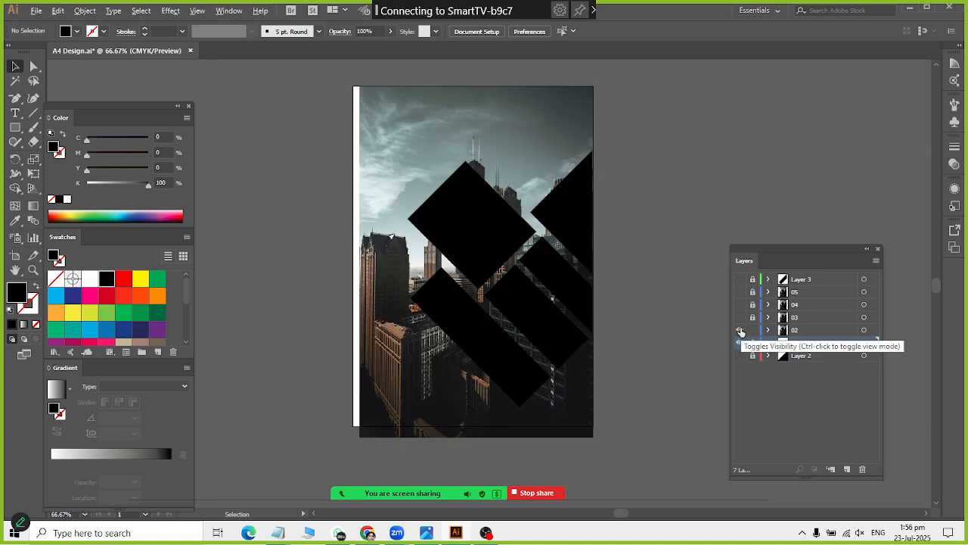
pyautogui.click(794, 330)
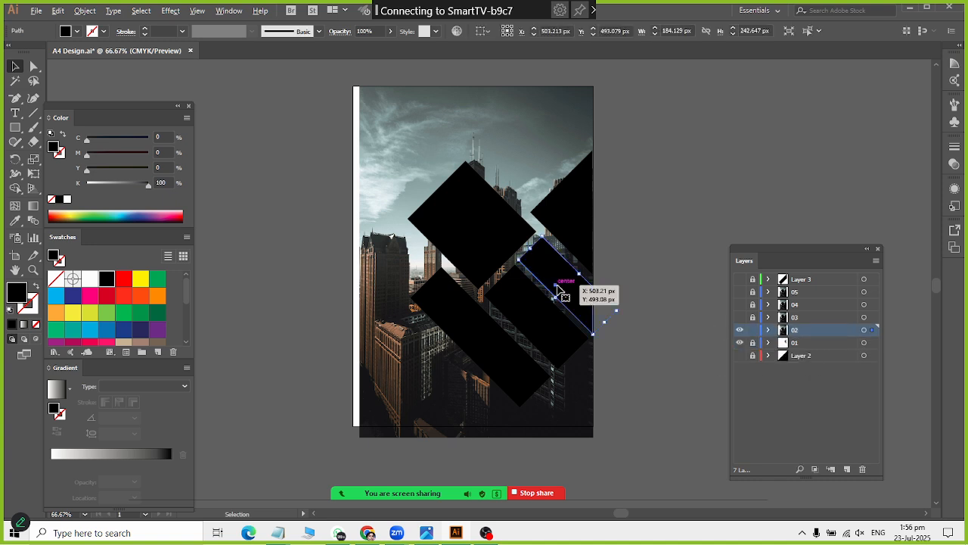
pyautogui.rightClick(532, 149)
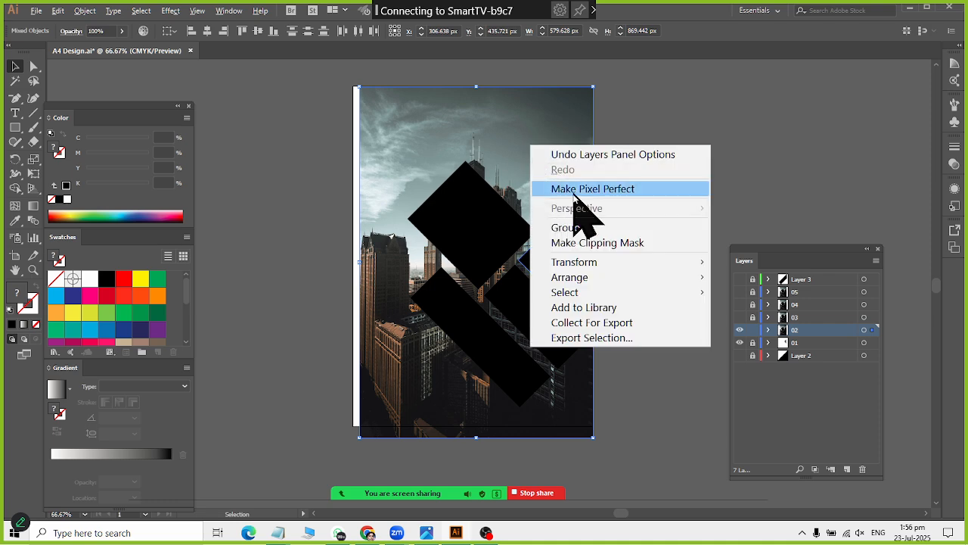
pyautogui.click(560, 242)
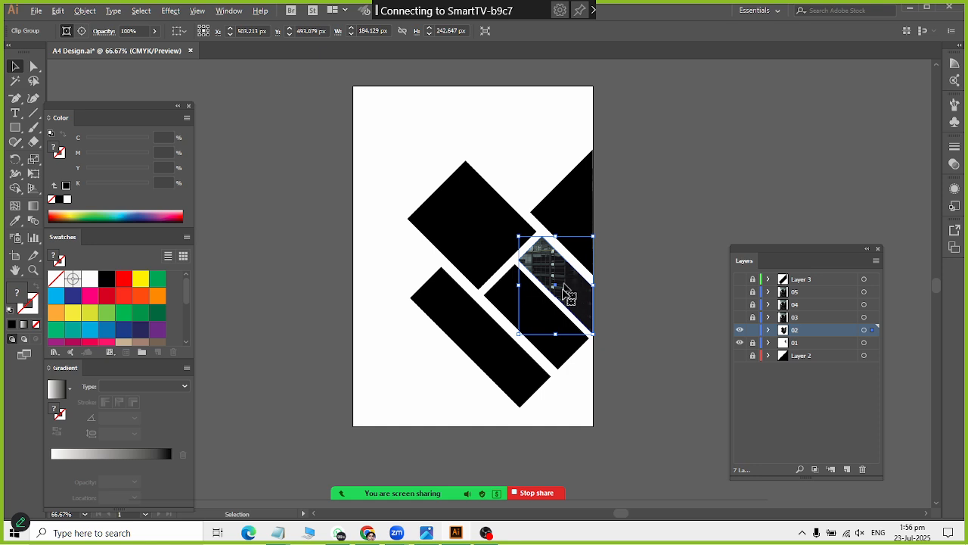
# Delete the leftover black triangle, middle bar, long lower bar and large diamond from layer 02.
pyautogui.click(568, 220)
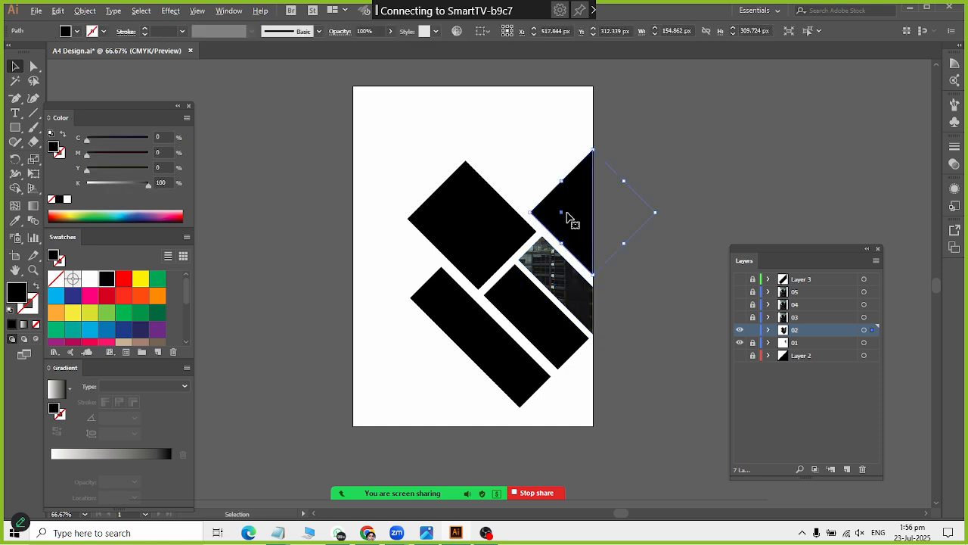
pyautogui.press('Delete')
pyautogui.click(547, 320)
pyautogui.press('Delete')
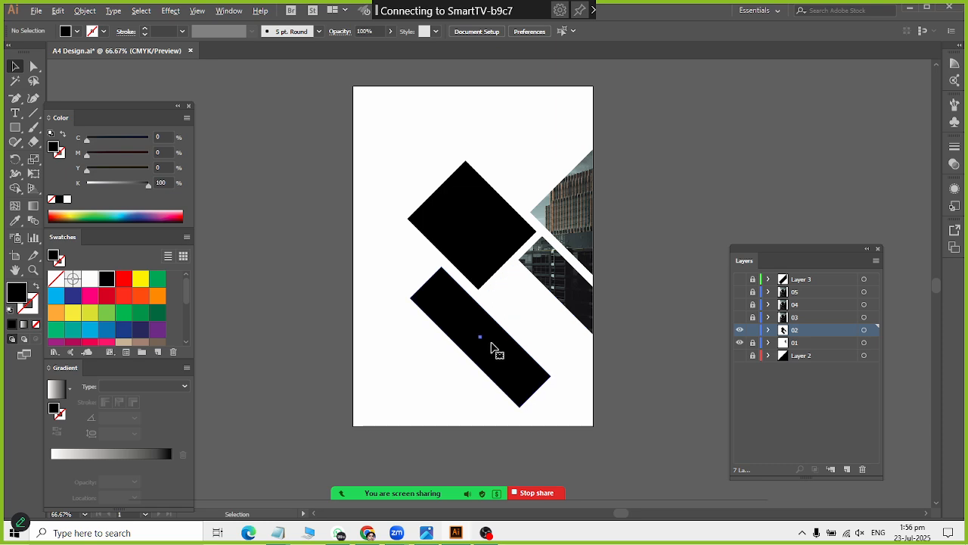
pyautogui.click(492, 346)
pyautogui.press('Delete')
pyautogui.click(488, 251)
pyautogui.press('Delete')
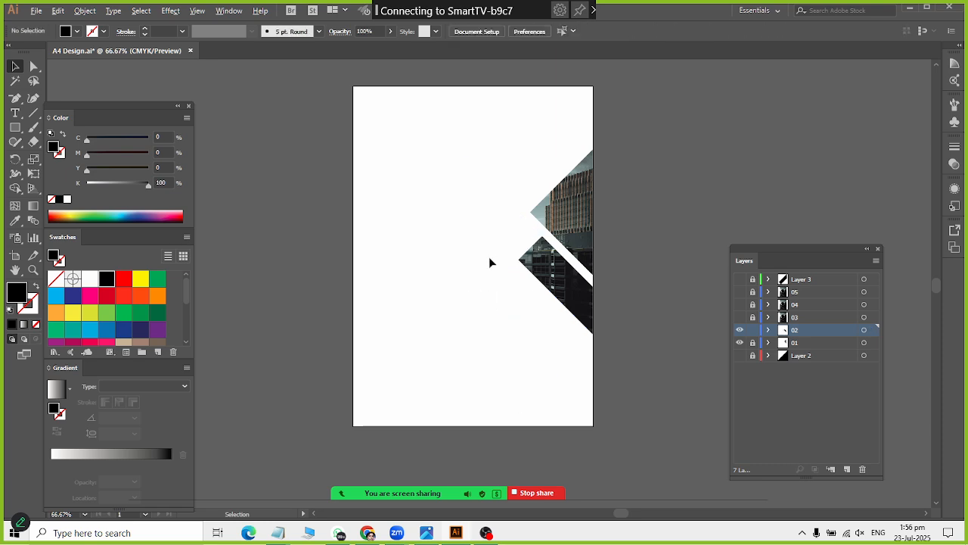
# Show and unlock layer 03, and delete its black triangle and the upper bar at the page's right edge.
pyautogui.click(740, 317)
pyautogui.click(790, 318)
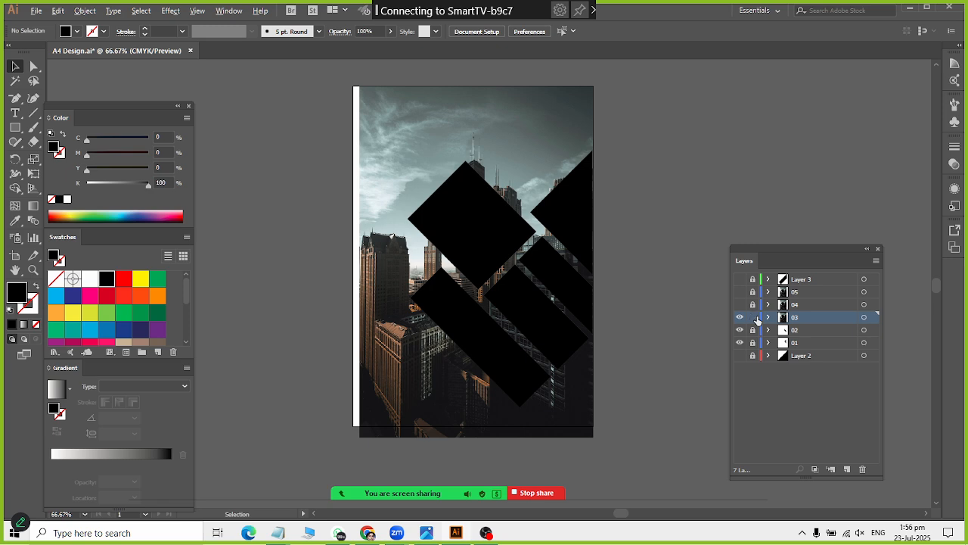
pyautogui.click(578, 216)
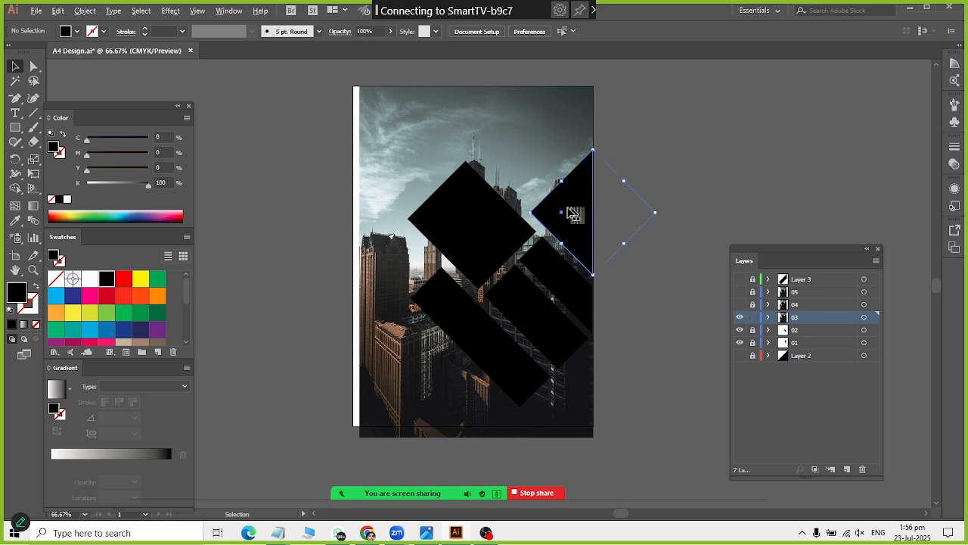
pyautogui.moveTo(577, 217); pyautogui.dragTo(551, 280)
pyautogui.click(551, 280)
pyautogui.press('Delete')
# Make a clipping mask on layer 03 from the building photo and the middle black bar.
pyautogui.click(545, 309)
pyautogui.keyDown('shift'); pyautogui.click(577, 252); pyautogui.keyUp('shift')
pyautogui.rightClick(575, 242)
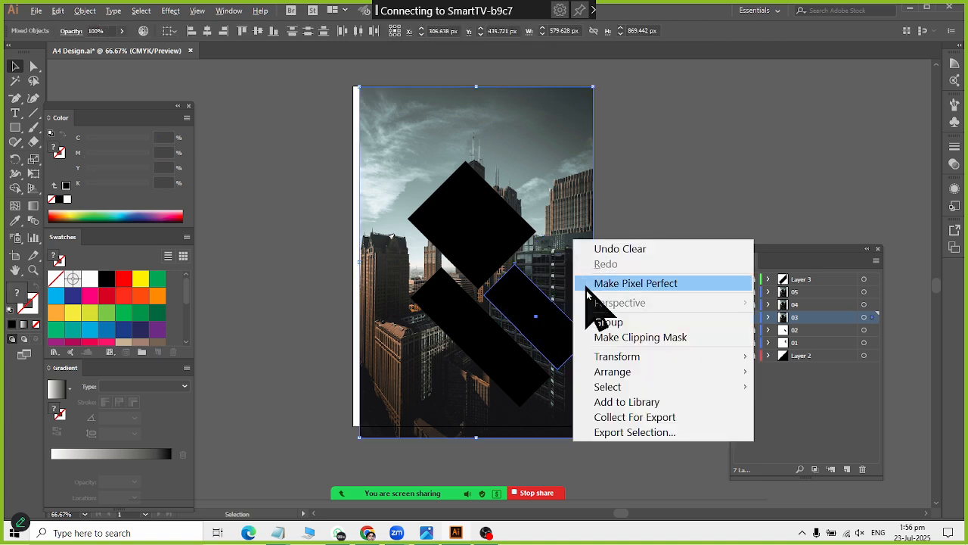
pyautogui.click(612, 337)
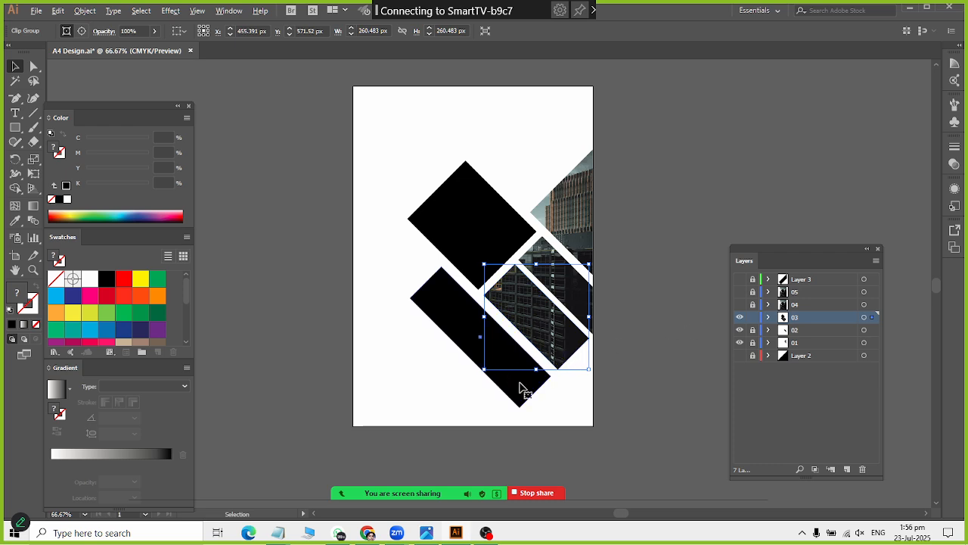
# Delete the leftover long lower bar and large black diamond from layer 03.
pyautogui.click(521, 392)
pyautogui.press('Delete')
pyautogui.click(503, 251)
pyautogui.press('Delete')
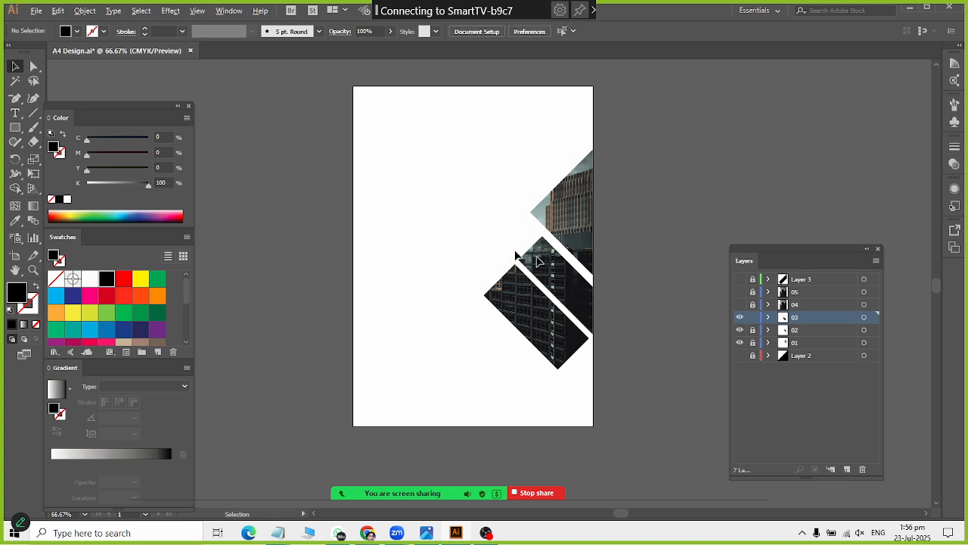
# Show and unlock layer 04, and make a clipping mask from its building photo and the long lower bar.
pyautogui.click(739, 305)
pyautogui.click(753, 308)
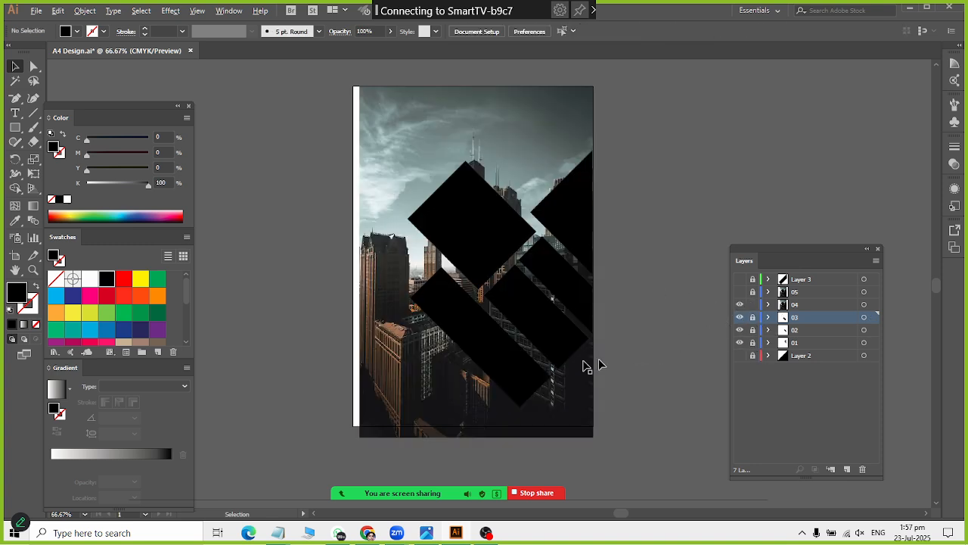
pyautogui.click(515, 380)
pyautogui.keyDown('shift'); pyautogui.click(438, 391); pyautogui.keyUp('shift')
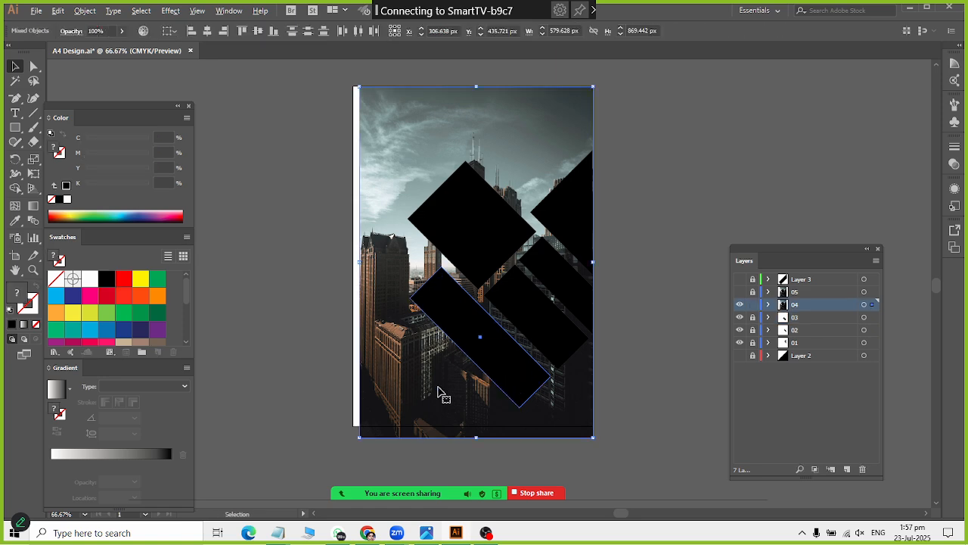
pyautogui.rightClick(439, 391)
pyautogui.click(466, 340)
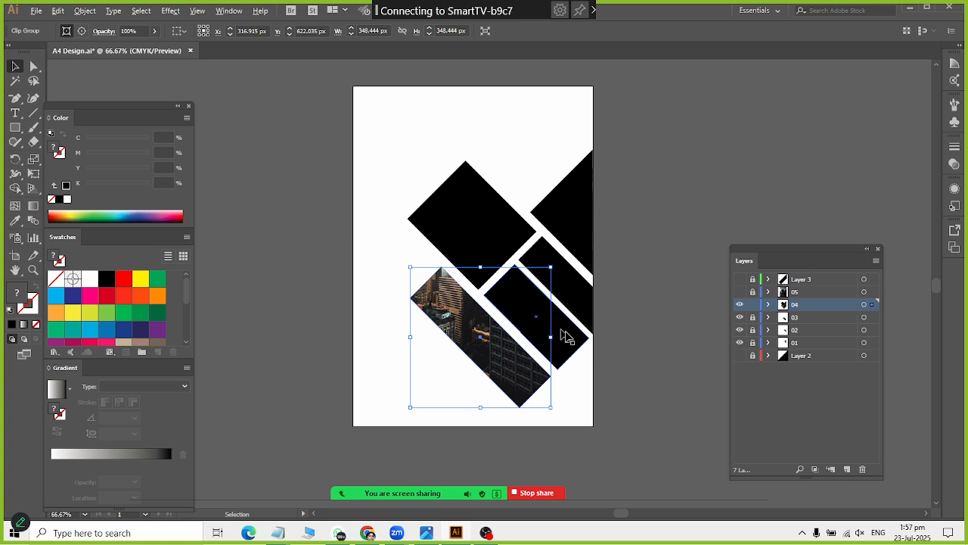
# Delete the leftover middle bar, upper bar, triangle and large black diamond from layer 04.
pyautogui.click(573, 349)
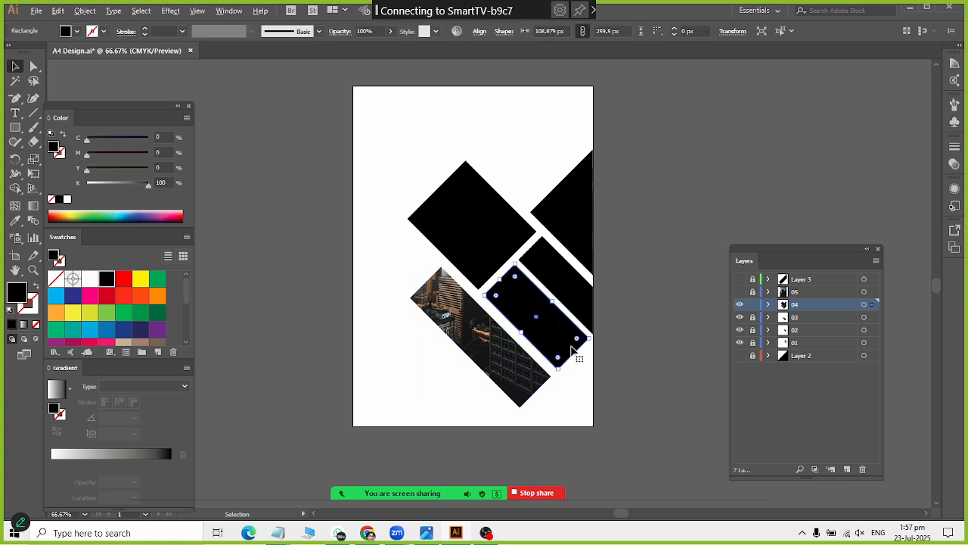
pyautogui.press('Delete')
pyautogui.click(579, 294)
pyautogui.press('Delete')
pyautogui.click(559, 223)
pyautogui.press('Delete')
pyautogui.click(488, 233)
pyautogui.press('Delete')
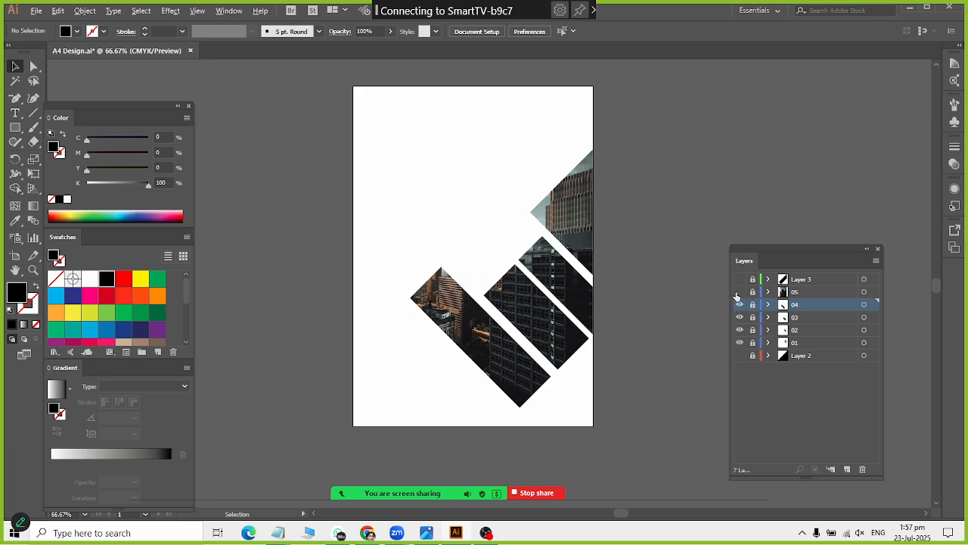
# Show layer 05 and unlock it for editing.
pyautogui.click(740, 292)
pyautogui.click(790, 292)
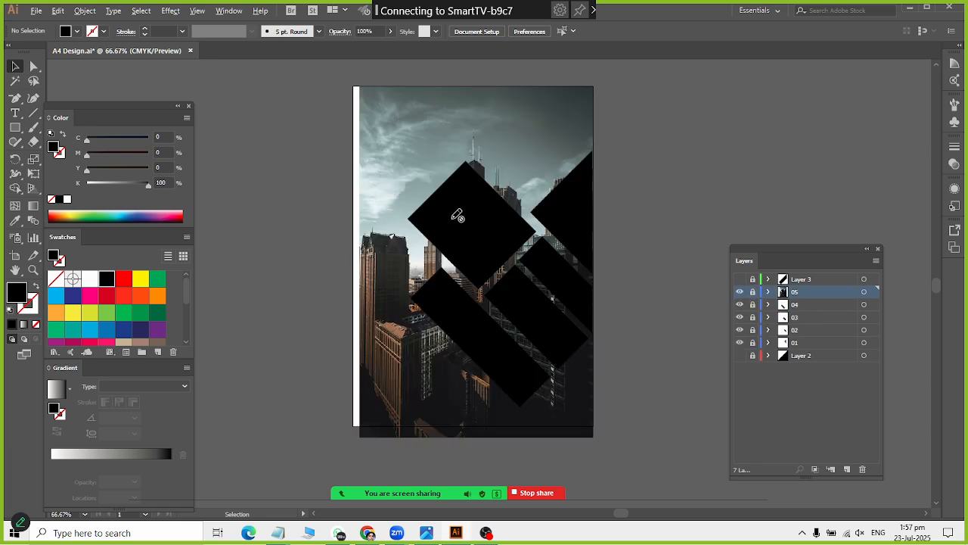
pyautogui.click(753, 292)
# Apply Make Pixel Perfect to the building photo and the large black diamond on layer 05.
pyautogui.click(484, 221)
pyautogui.rightClick(495, 162)
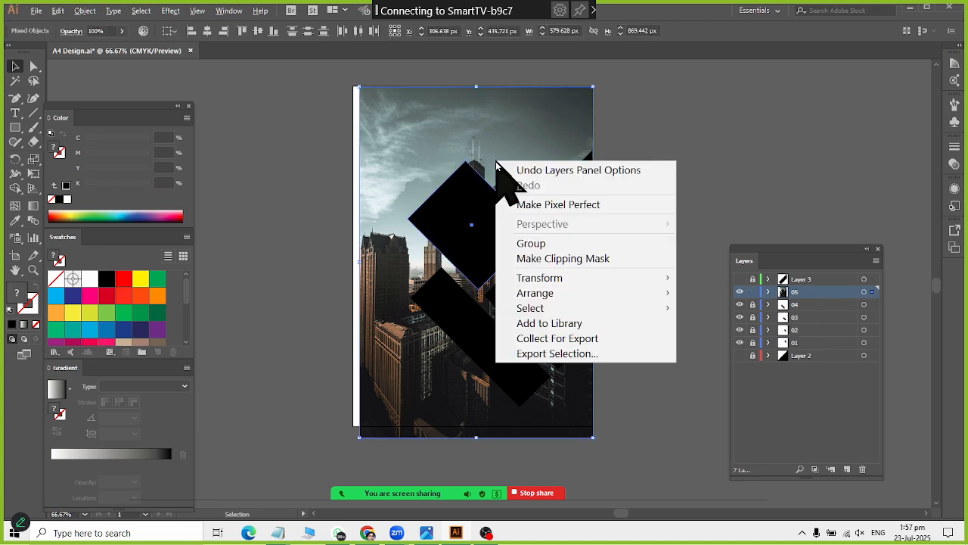
pyautogui.click(550, 212)
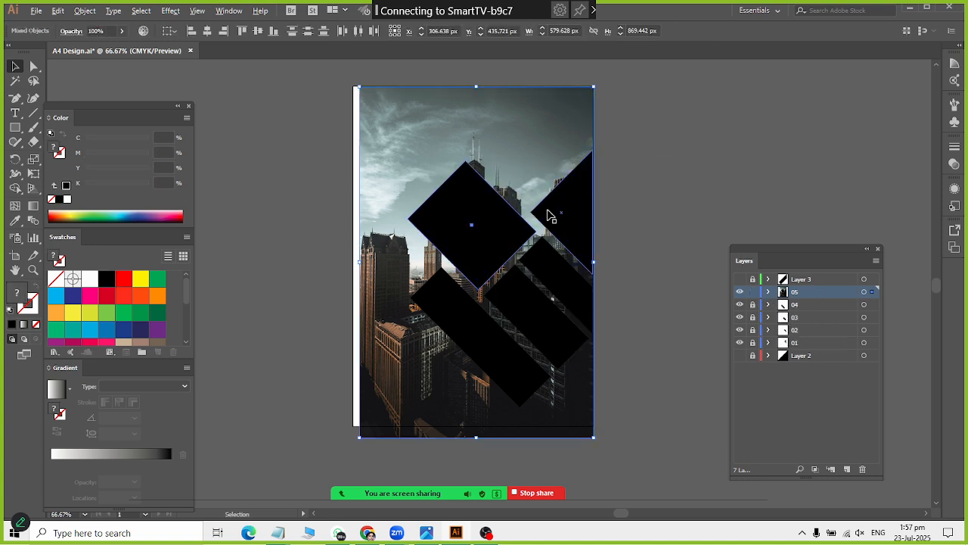
pyautogui.click(649, 192)
pyautogui.click(509, 246)
pyautogui.keyDown('shift'); pyautogui.click(515, 180); pyautogui.keyUp('shift')
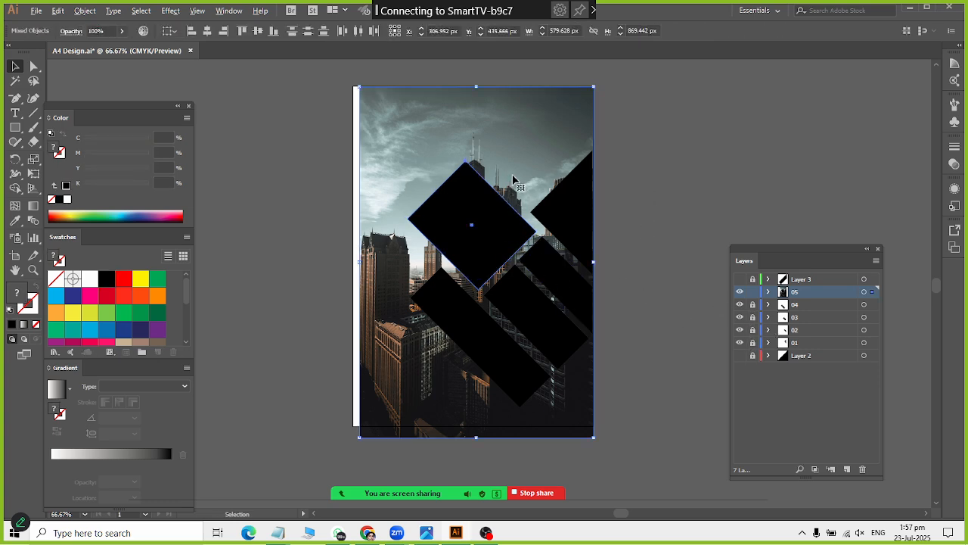
pyautogui.rightClick(513, 180)
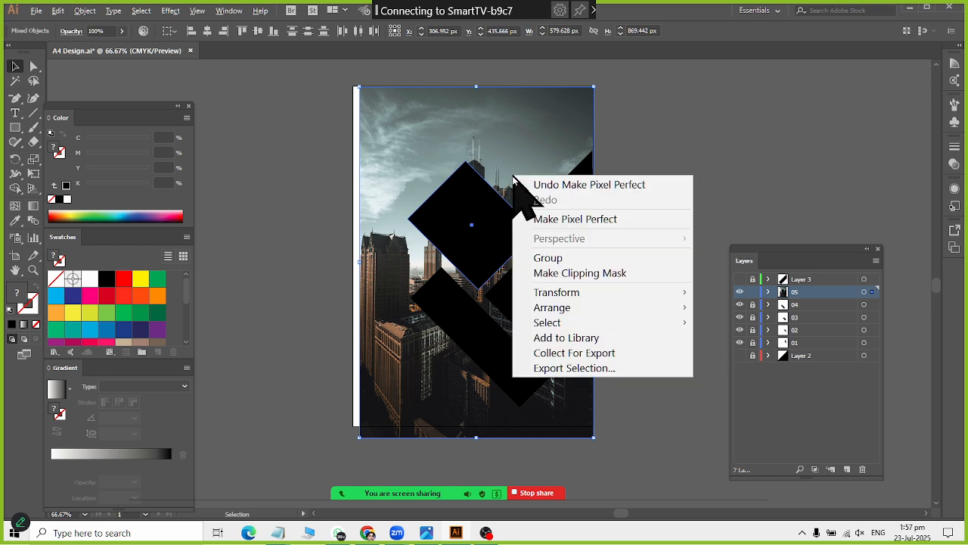
pyautogui.click(569, 221)
pyautogui.click(648, 242)
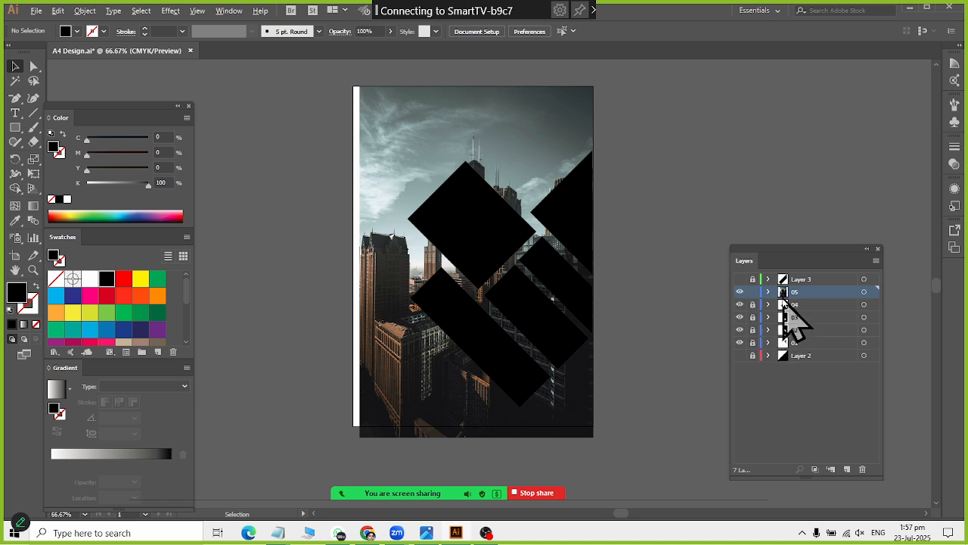
# Make a clipping mask on layer 05 from the building photo and the large black diamond.
pyautogui.click(752, 293)
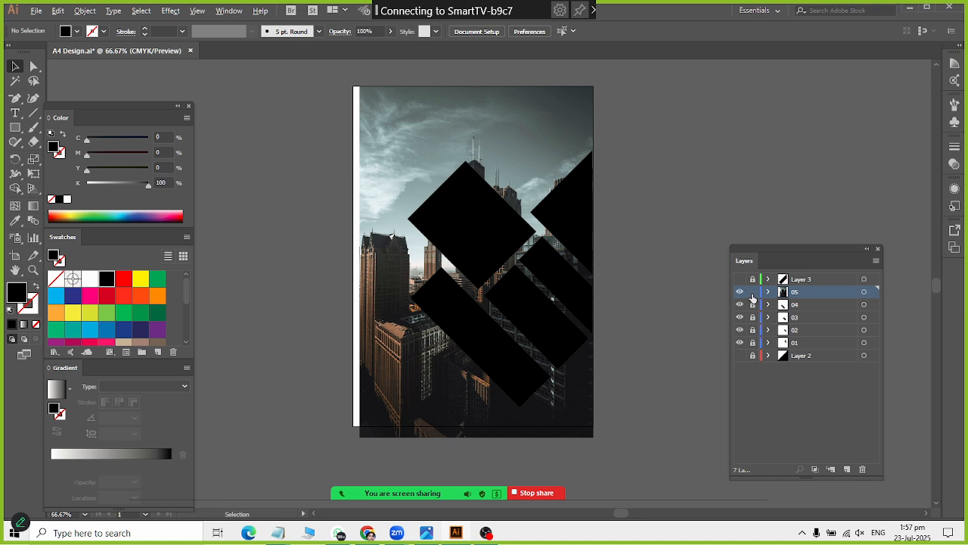
pyautogui.click(512, 219)
pyautogui.keyDown('shift'); pyautogui.click(507, 165); pyautogui.keyUp('shift')
pyautogui.rightClick(508, 164)
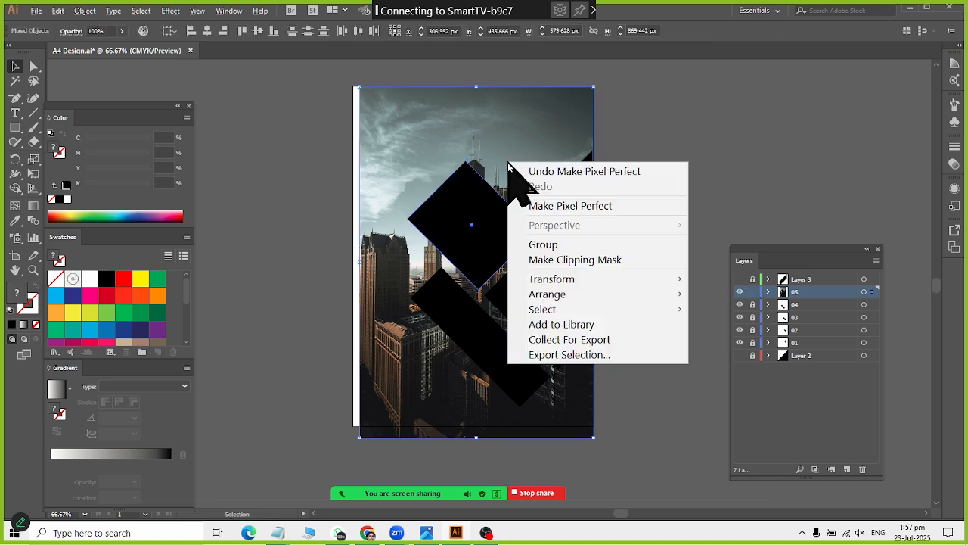
pyautogui.click(564, 259)
pyautogui.click(667, 298)
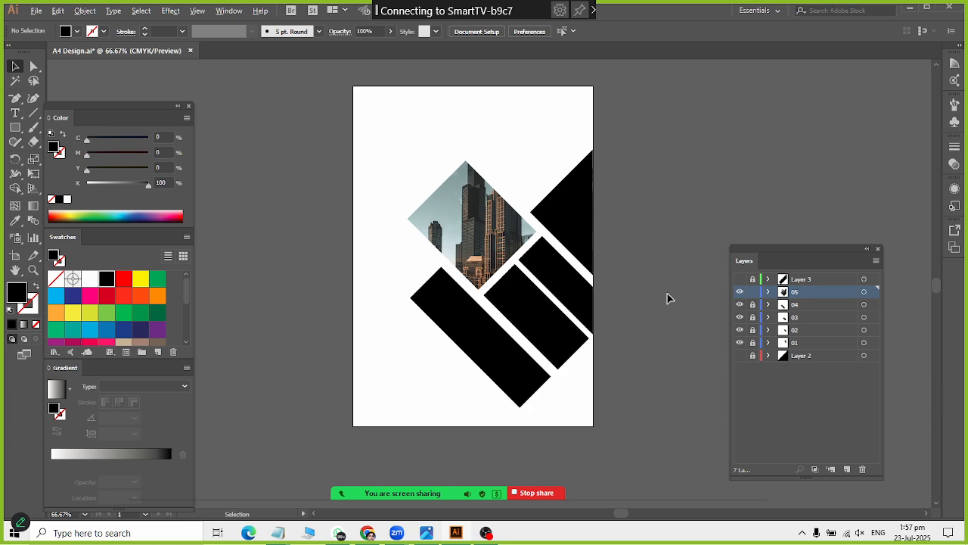
# Delete the leftover black triangle and the three black bars from layer 05.
pyautogui.click(569, 237)
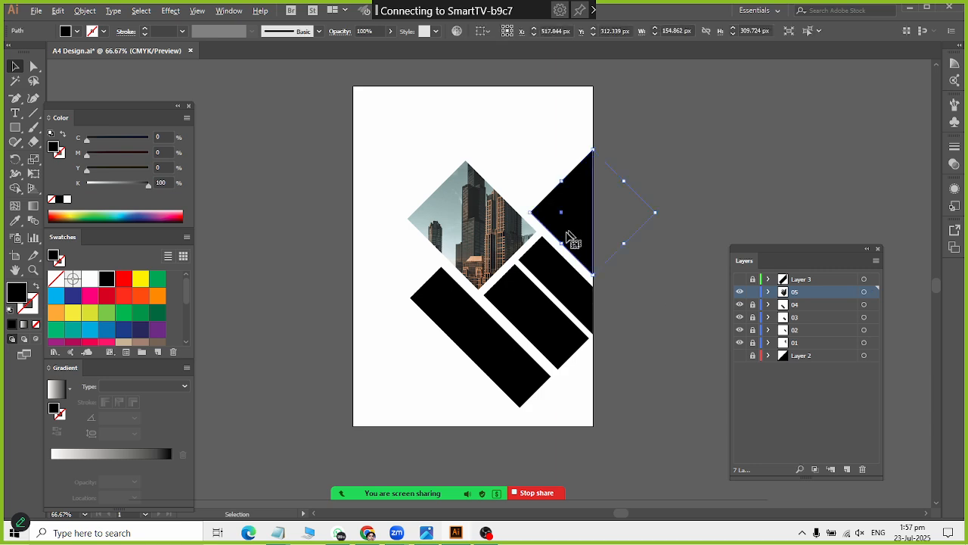
pyautogui.press('Delete')
pyautogui.click(561, 264)
pyautogui.press('Delete')
pyautogui.click(529, 301)
pyautogui.press('Delete')
pyautogui.click(467, 334)
pyautogui.press('Delete')
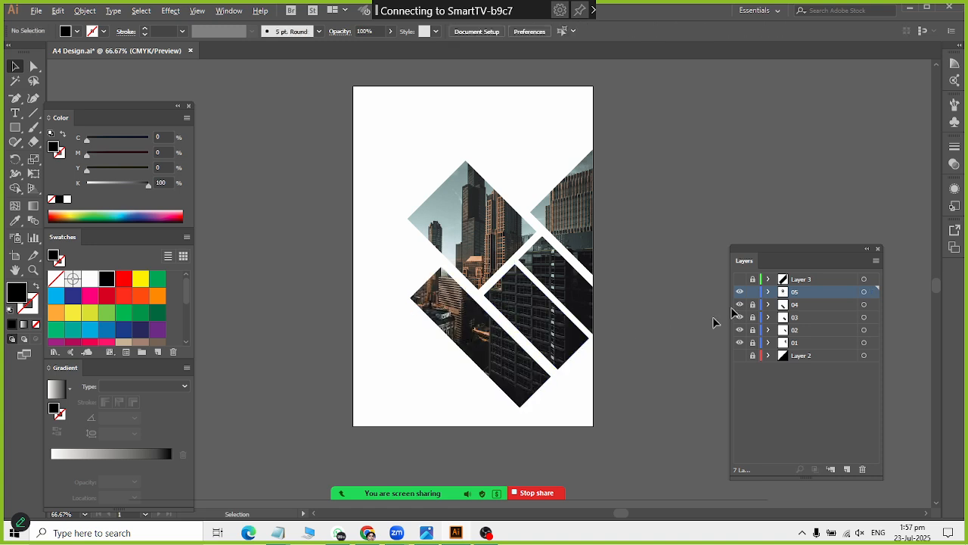
# Show the hidden Layer 3 and Layer 2 alongside the clipped photo layers.
pyautogui.click(740, 279)
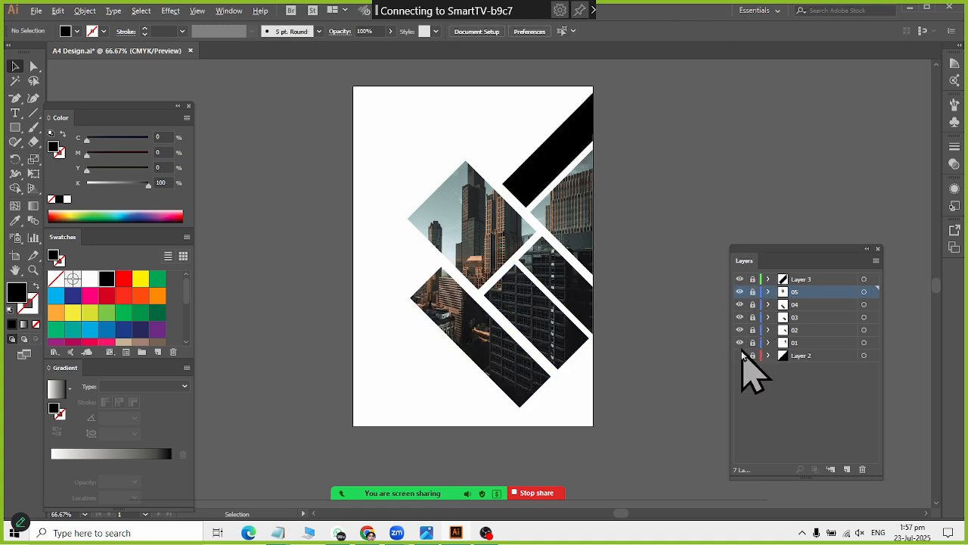
pyautogui.click(740, 355)
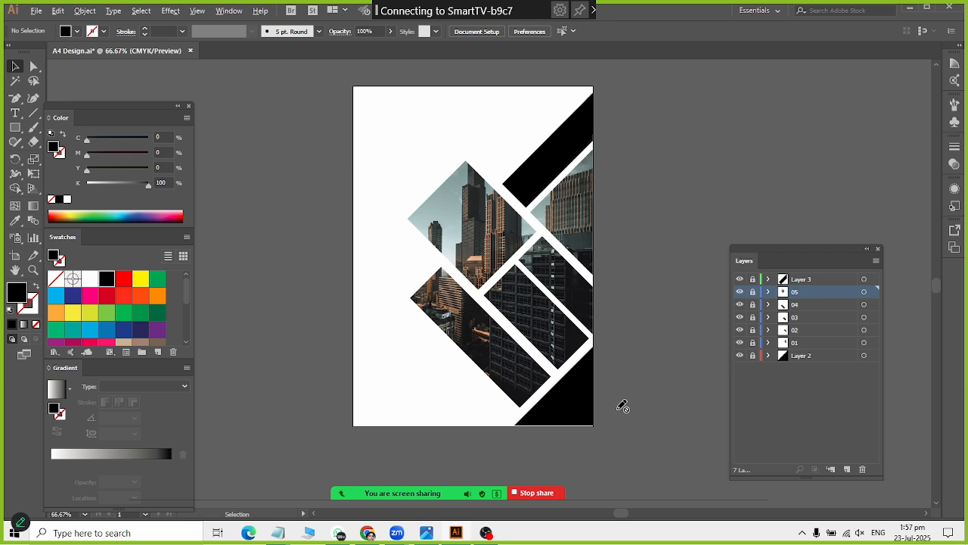
# Switch between the A4 design and the reference cover image in Photos to compare the layouts.
pyautogui.hotkey('alt', 'Tab')
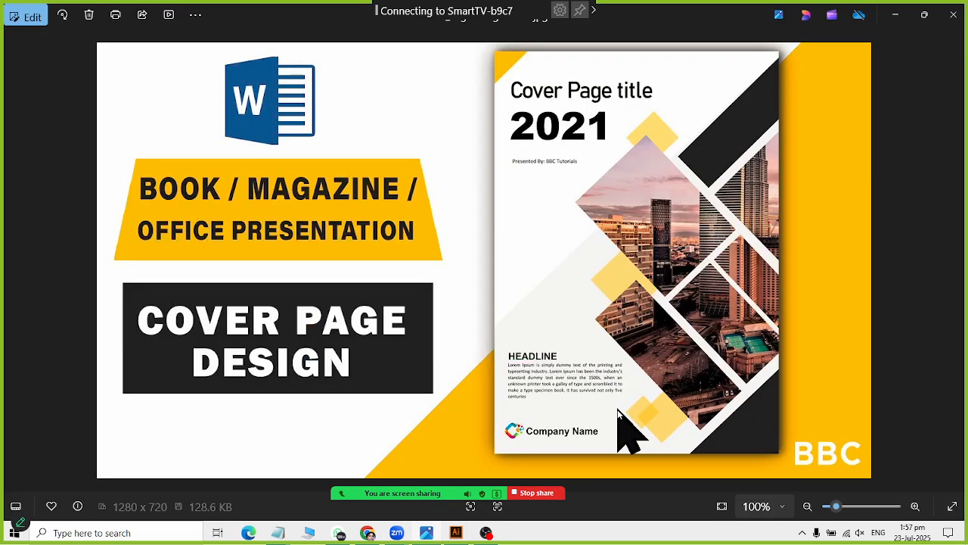
pyautogui.hotkey('alt', 'Tab')
pyautogui.hotkey('alt', 'Tab')
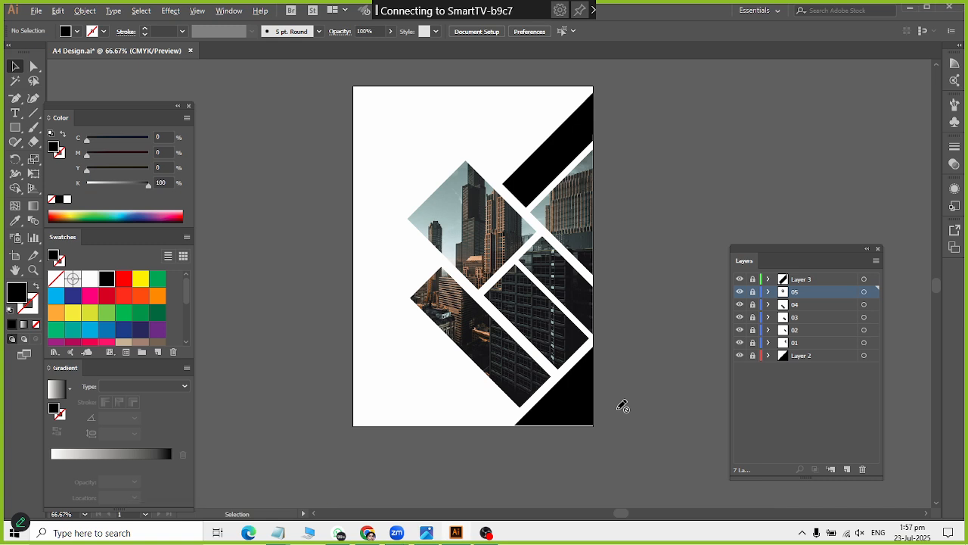
pyautogui.hotkey('alt', 'Tab')
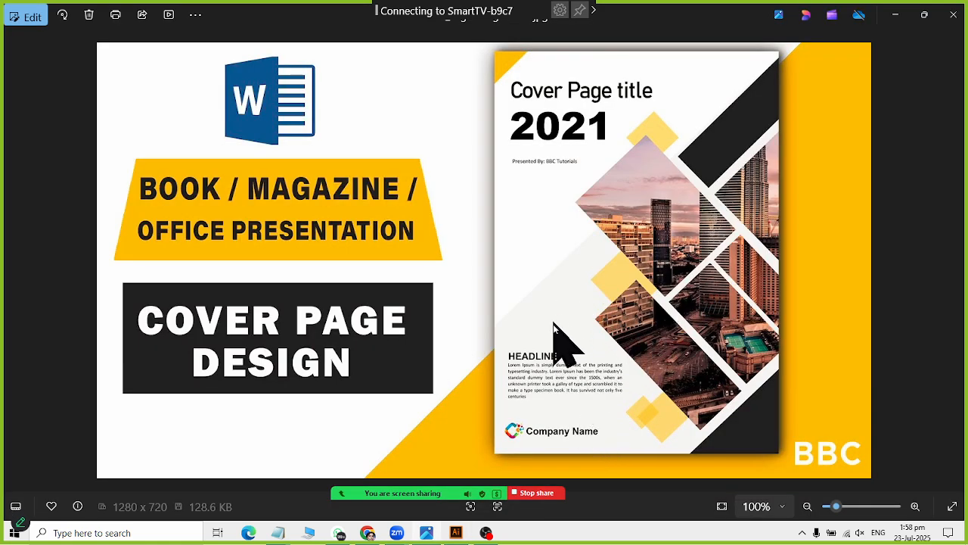
# Add a new layer to the A4 design and place it at the bottom of the layer stack, below Layer 2.
pyautogui.hotkey('alt', 'Tab')
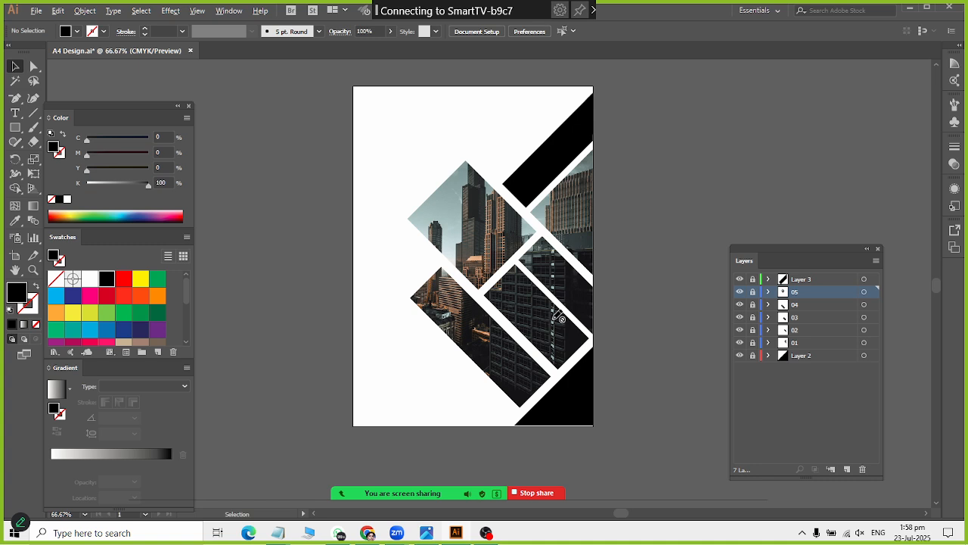
pyautogui.click(809, 357)
pyautogui.click(848, 470)
pyautogui.moveTo(804, 358); pyautogui.dragTo(811, 392)
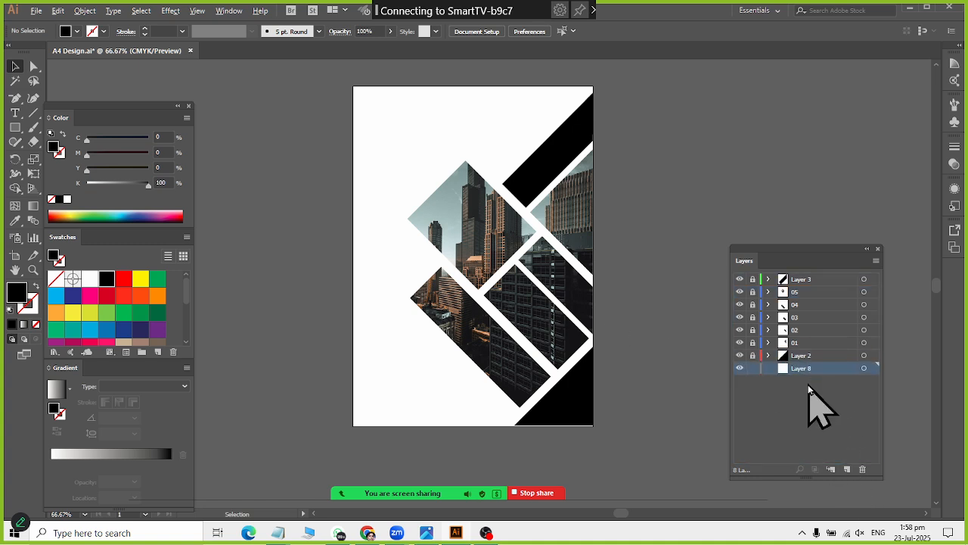
# Draw a rectangle about 596 by 832 px over the page on Layer 8 and fill it with light grey, K=10.
pyautogui.hotkey('alt', 'Tab')
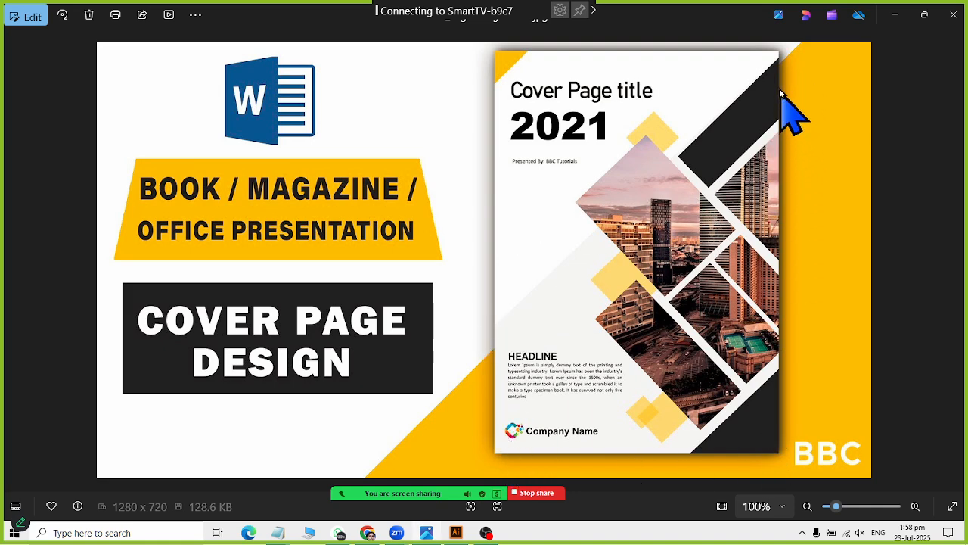
pyautogui.hotkey('alt', 'Tab')
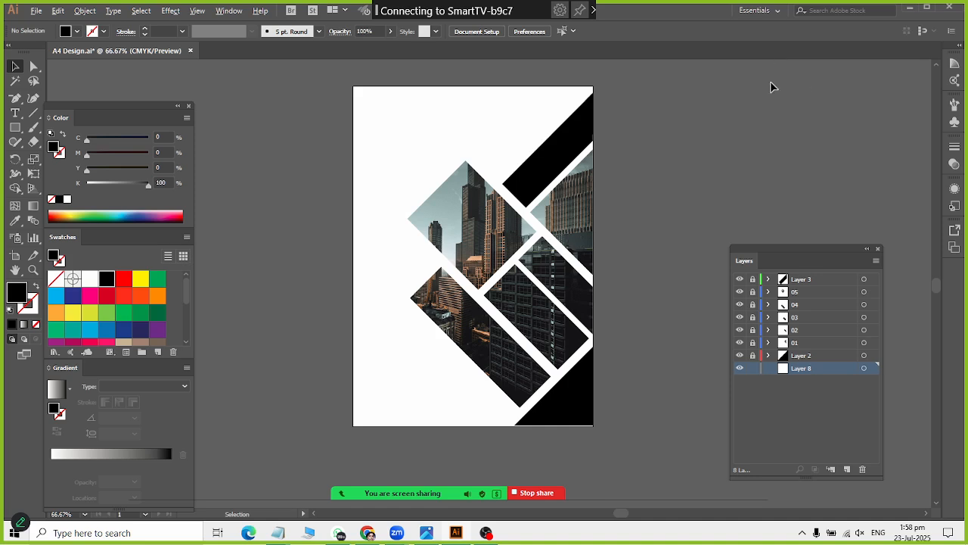
pyautogui.click(15, 127)
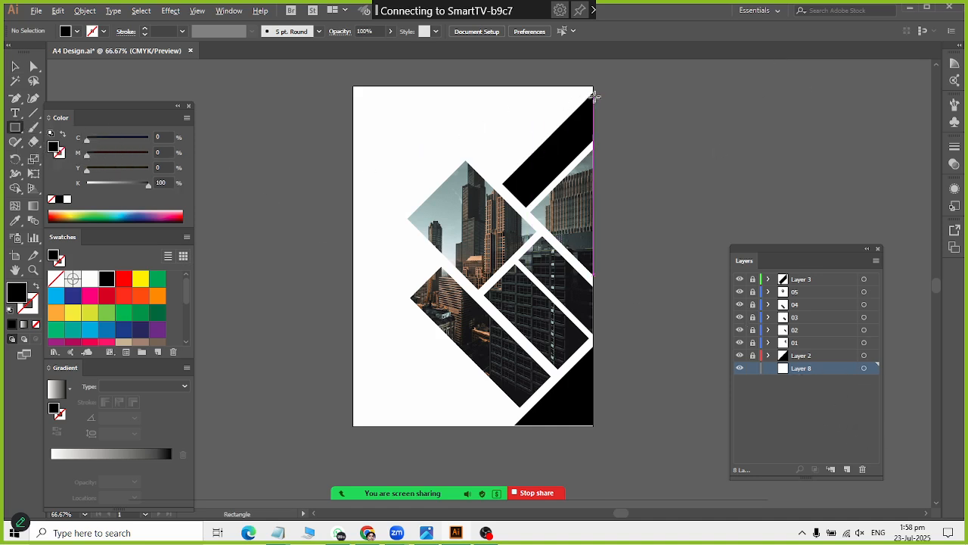
pyautogui.moveTo(594, 89); pyautogui.dragTo(353, 426)
pyautogui.scroll(-2, 109, 325)
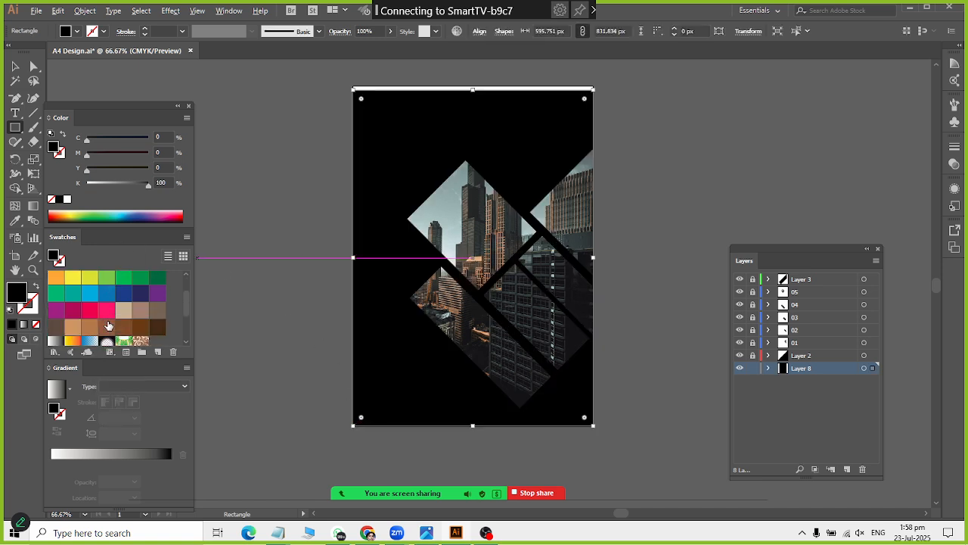
pyautogui.scroll(-2, 129, 326)
pyautogui.click(106, 317)
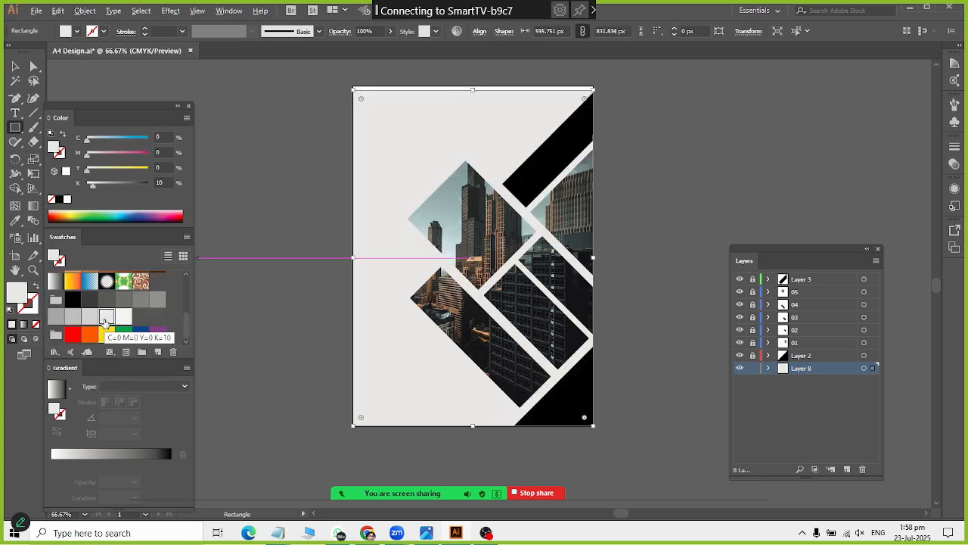
# Pull the grey rectangle's upper-left anchor down the page edge to about Y 605.5 px for a diagonal edge, and save the document.
pyautogui.click(33, 67)
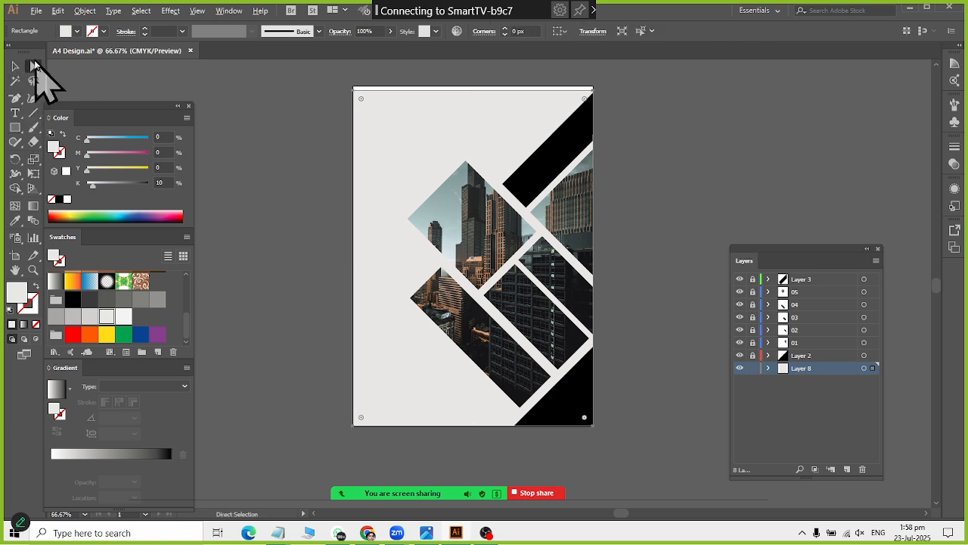
pyautogui.moveTo(354, 96); pyautogui.dragTo(353, 335)
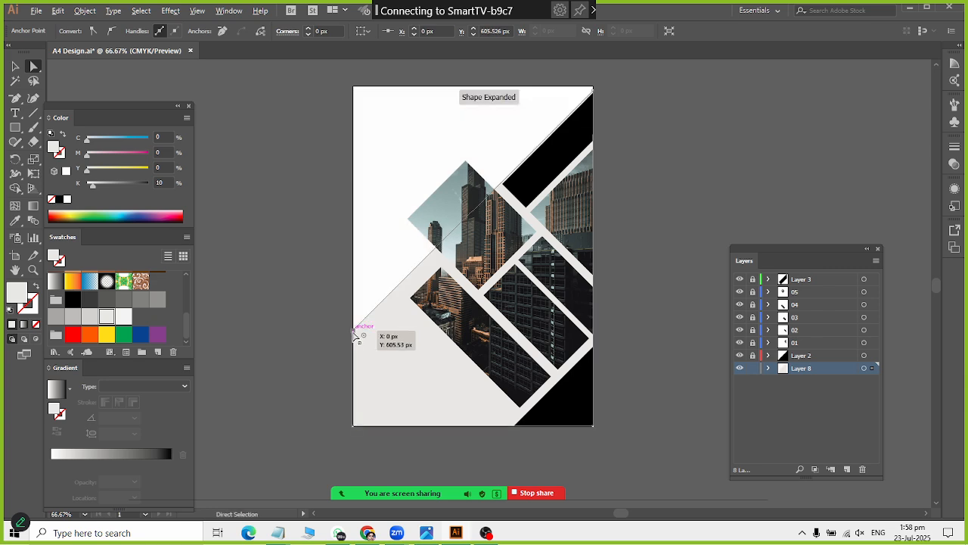
pyautogui.hotkey('alt', 'Tab')
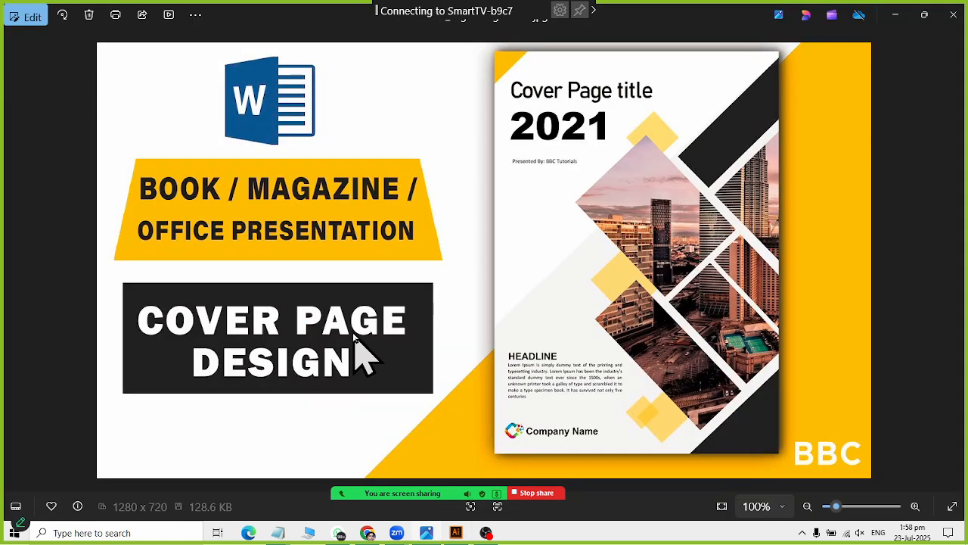
pyautogui.hotkey('alt', 'Tab')
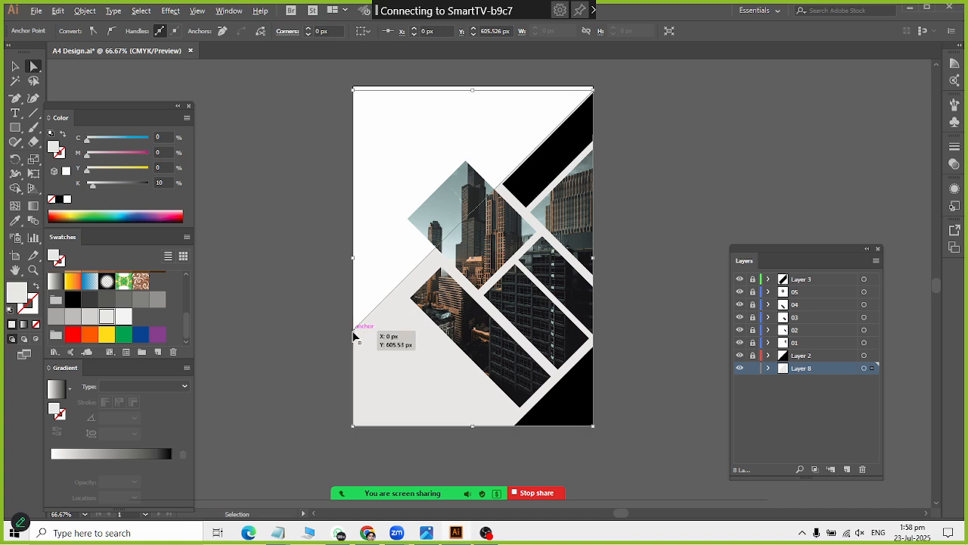
pyautogui.hotkey('alt', 'Tab')
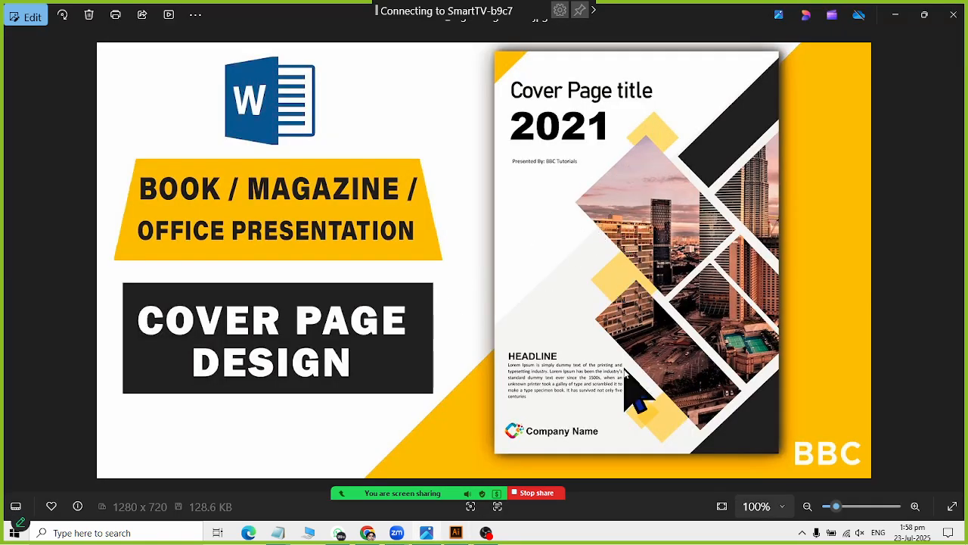
pyautogui.hotkey('alt', 'Tab')
pyautogui.hotkey('ctrl', 's')
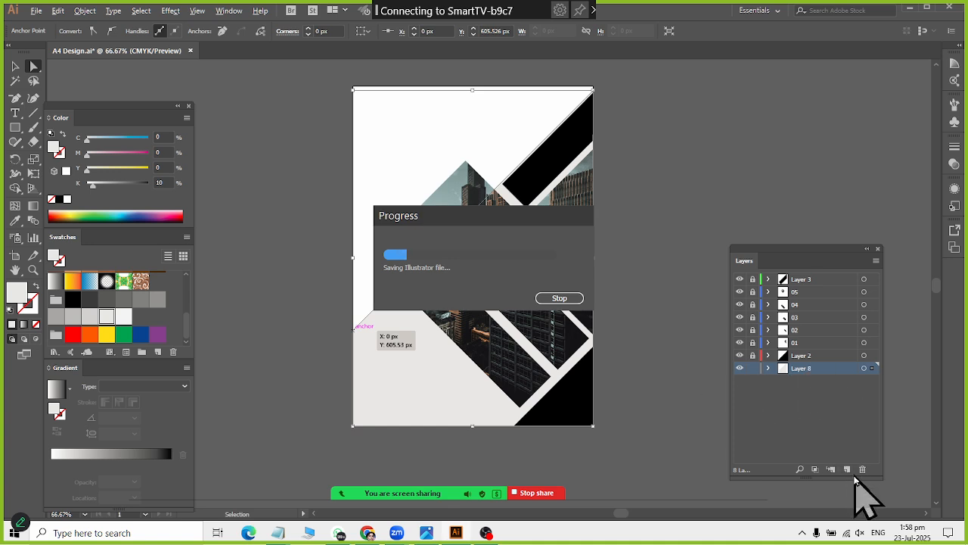
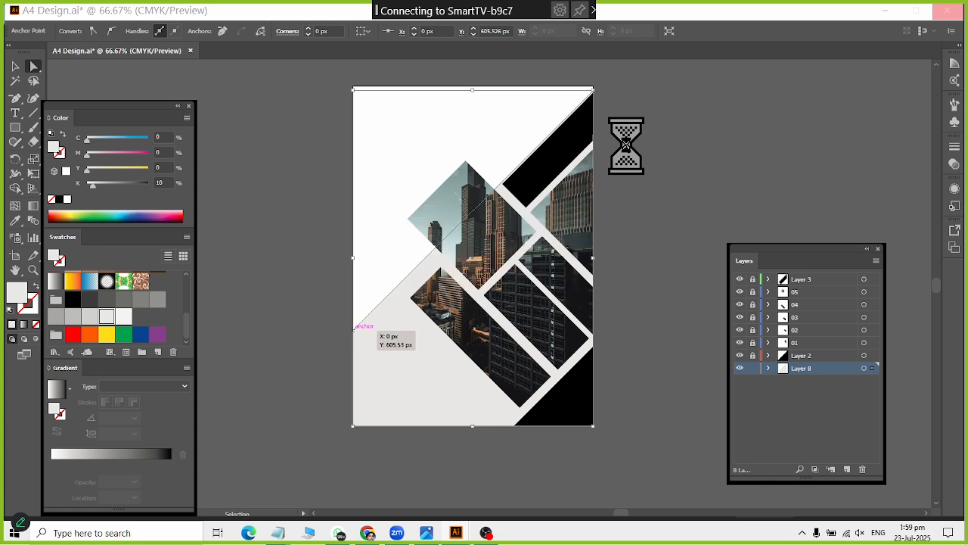
pyautogui.click(627, 145)
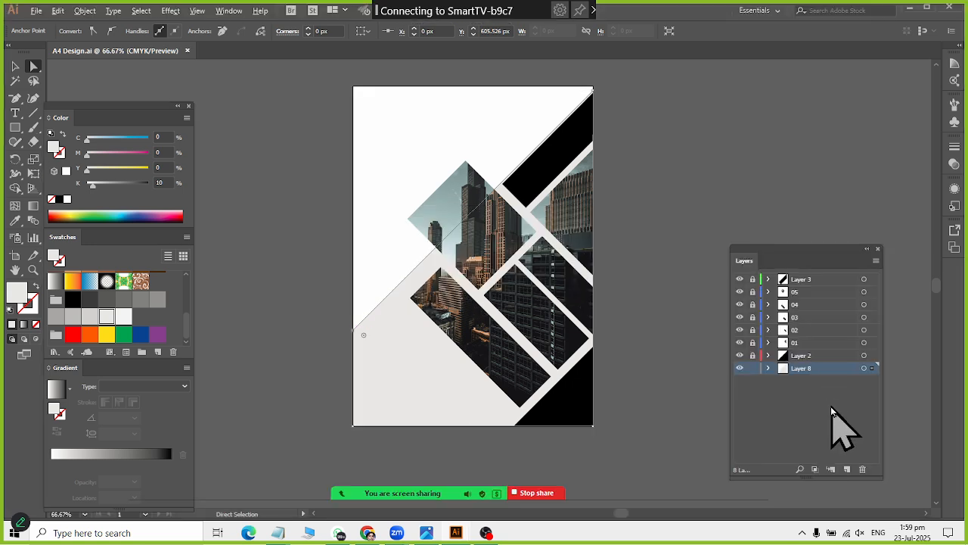
# Lock Layer 8 and add a new layer directly above it.
pyautogui.click(752, 368)
pyautogui.click(848, 469)
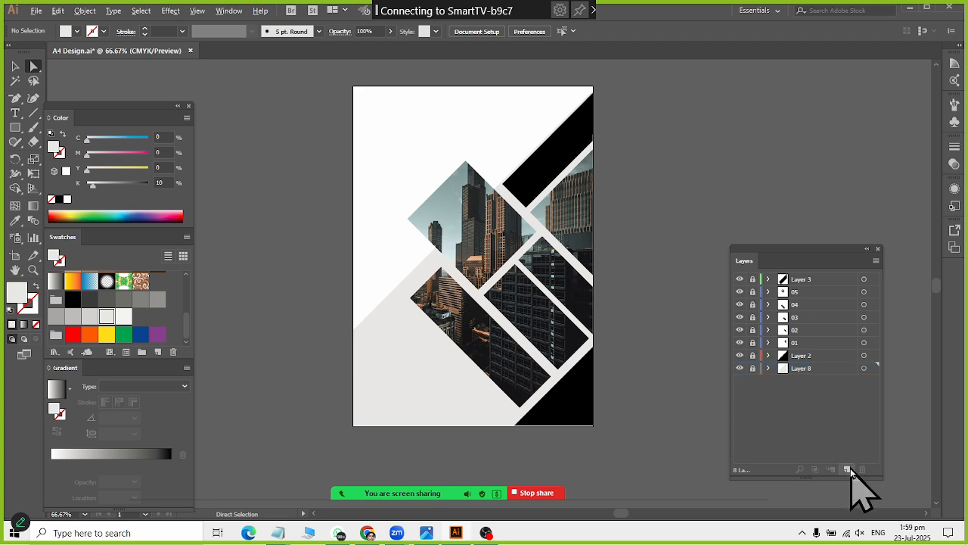
pyautogui.click(849, 469)
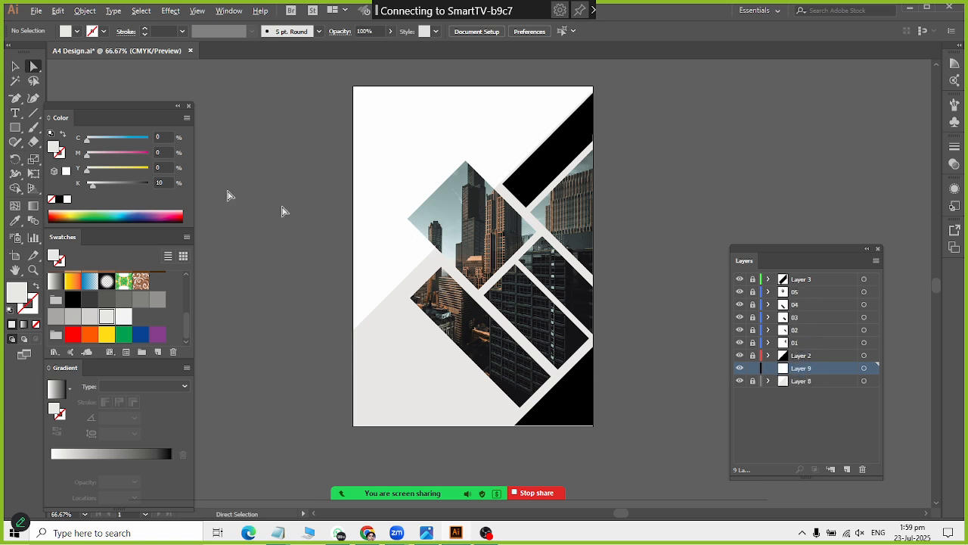
# Draw a square about 90 px wide in the white upper-left area of the page and rotate it 45° into a diamond.
pyautogui.click(15, 127)
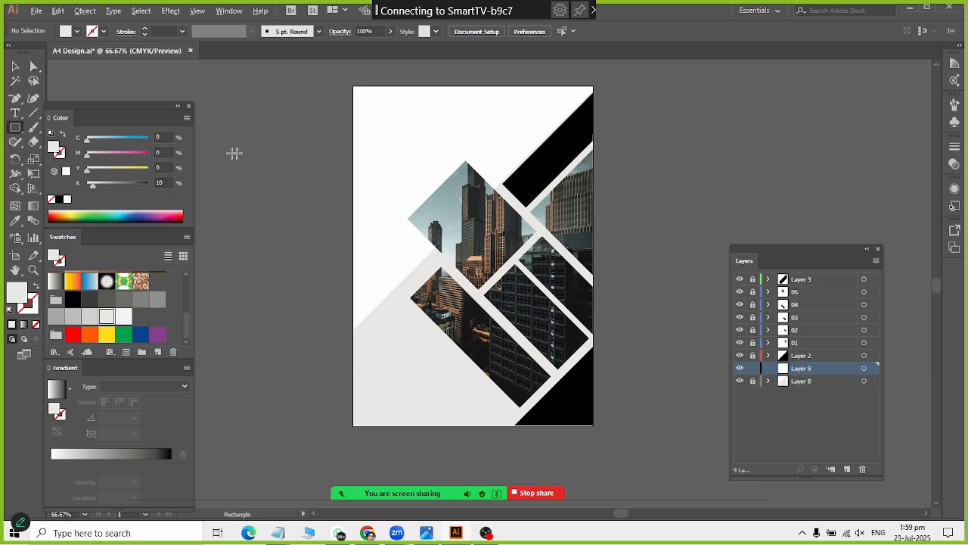
pyautogui.moveTo(375, 134); pyautogui.dragTo(411, 171)
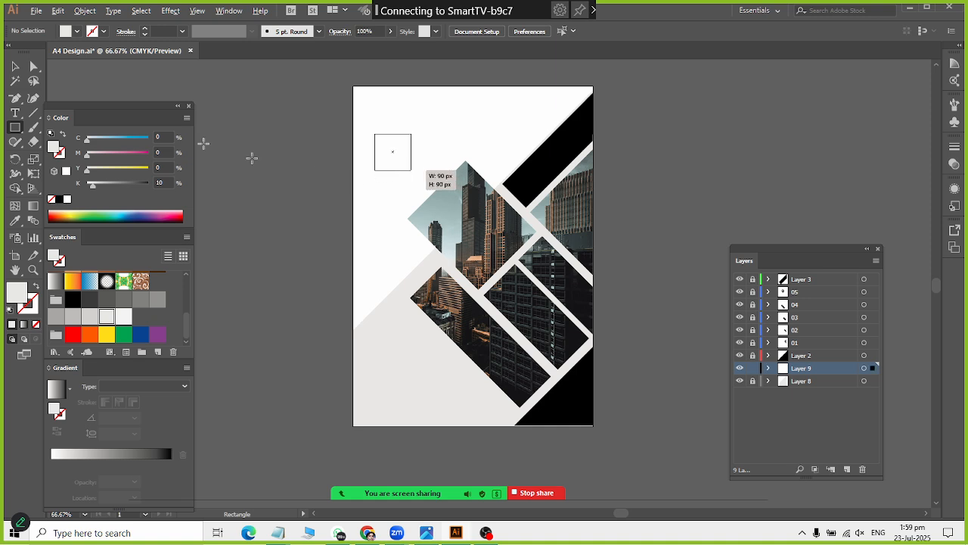
pyautogui.click(15, 66)
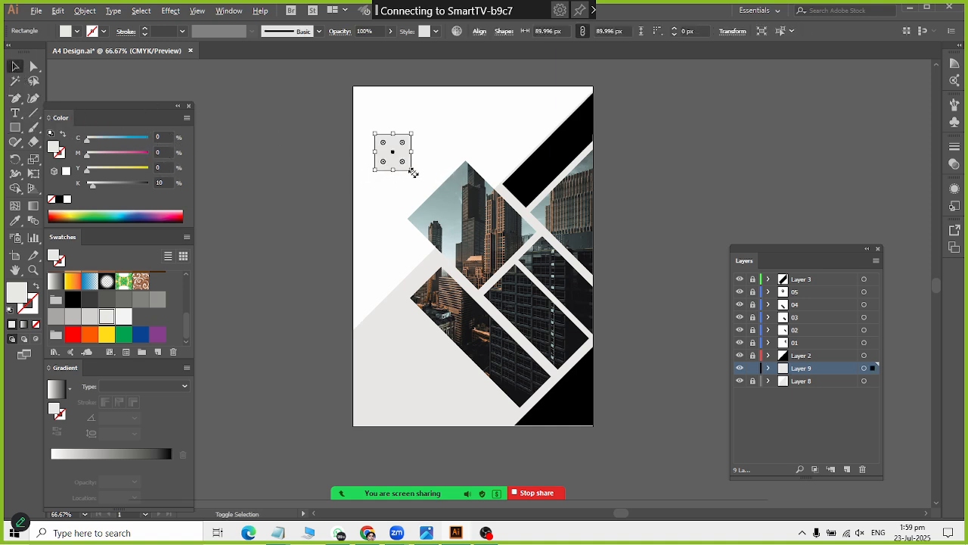
pyautogui.moveTo(415, 169); pyautogui.dragTo(392, 181)
pyautogui.hotkey('alt', 'Tab')
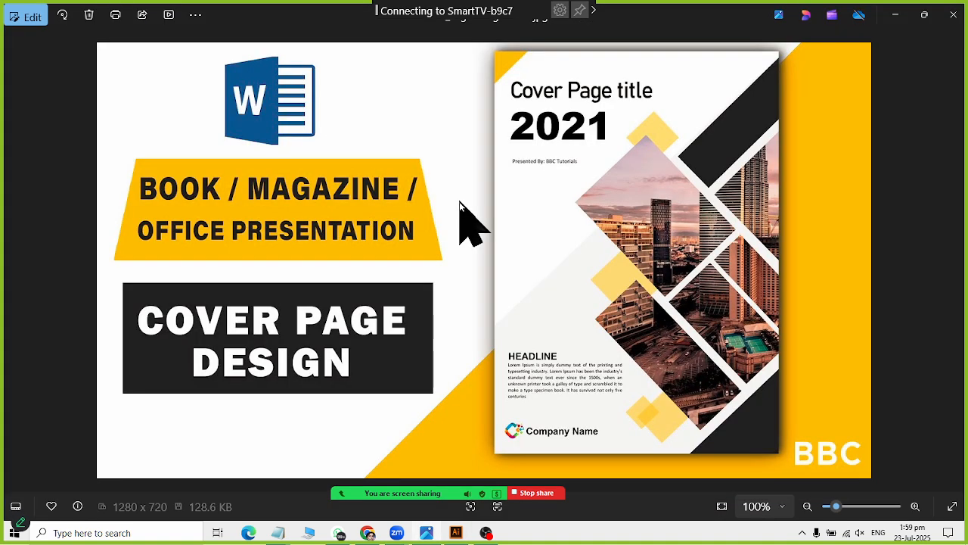
pyautogui.hotkey('alt', 'Tab')
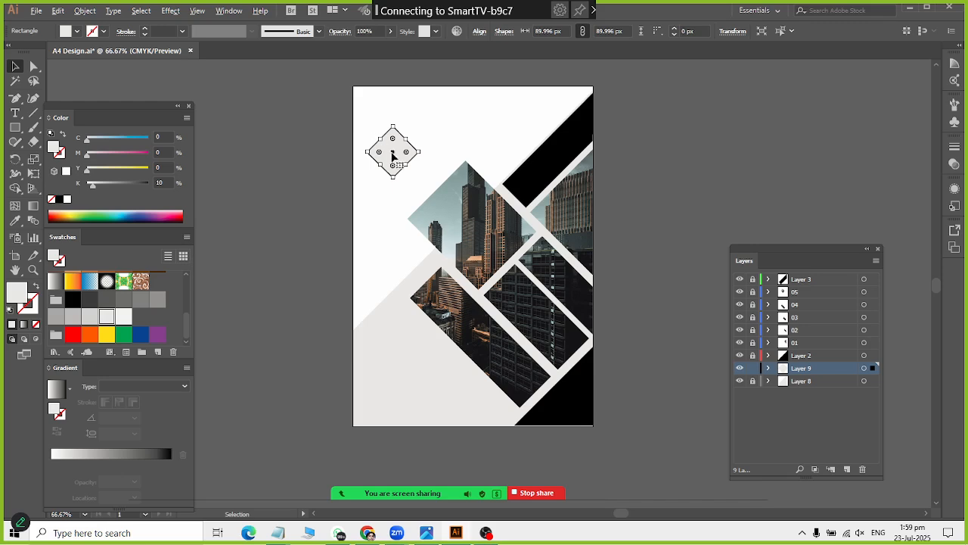
# Scale the small diamond down to about 75 px and fill it with orange, C=0 M=35 Y=100 K=0.
pyautogui.scroll(2, 408, 162)
pyautogui.moveTo(431, 140); pyautogui.dragTo(421, 141)
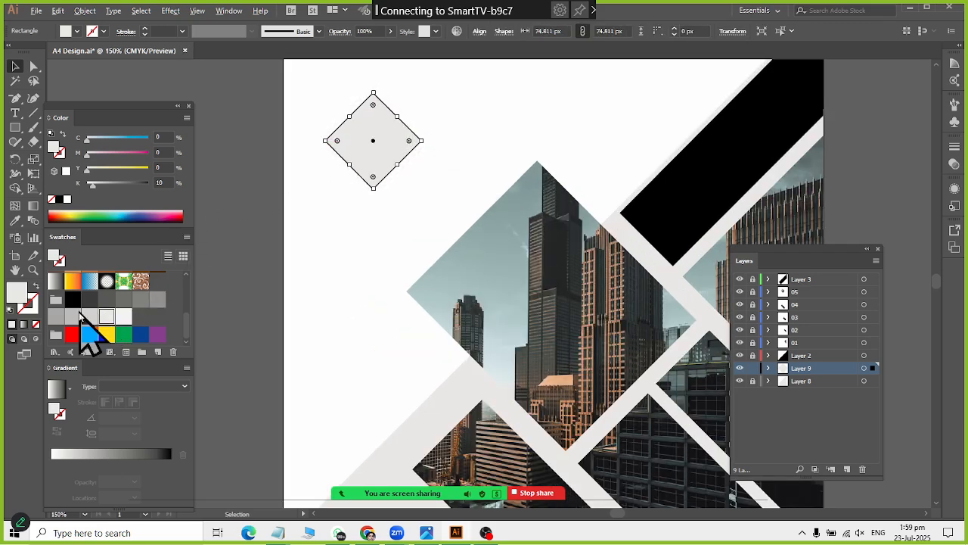
pyautogui.moveTo(187, 333); pyautogui.dragTo(189, 291)
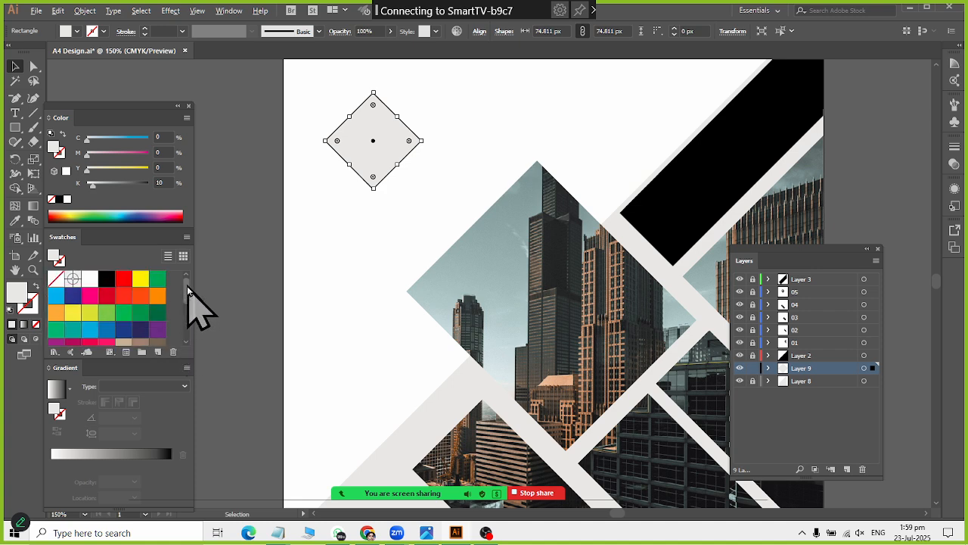
pyautogui.click(73, 313)
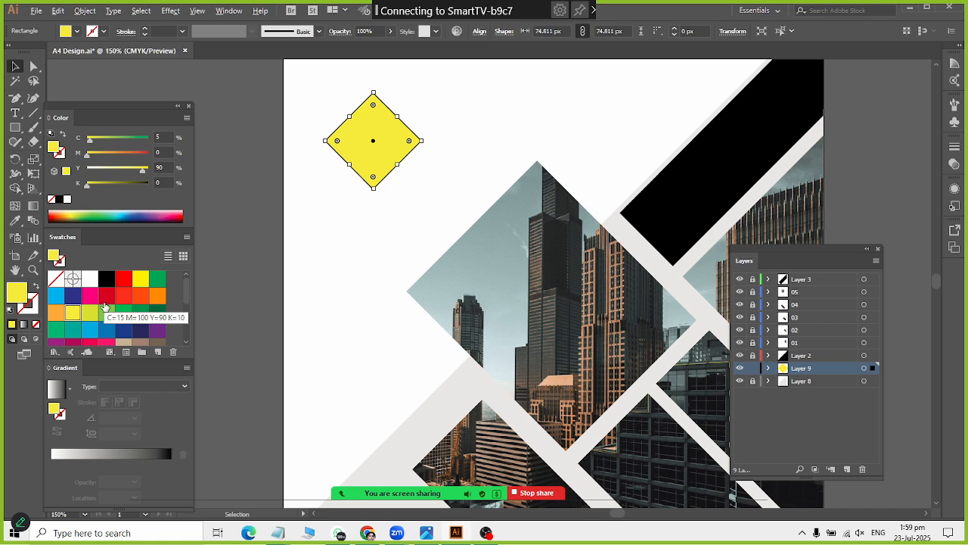
pyautogui.click(54, 314)
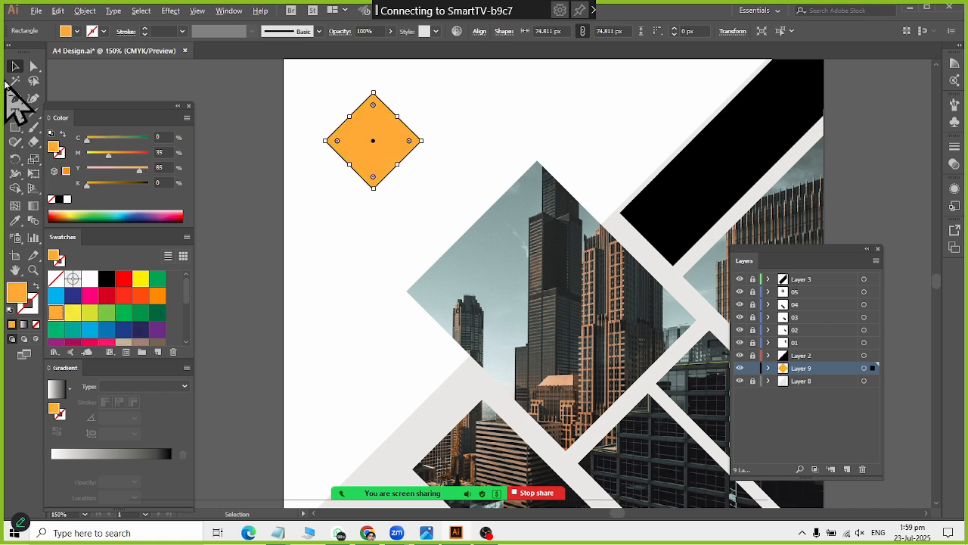
pyautogui.moveTo(142, 177); pyautogui.dragTo(151, 179)
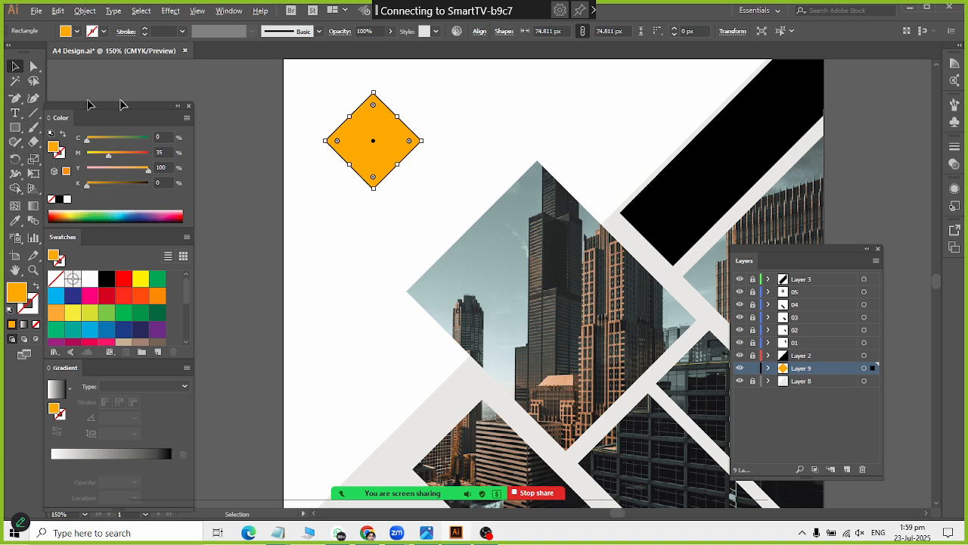
# Switch the diamond's color model to HSB and lower its saturation to 58%.
pyautogui.click(187, 117)
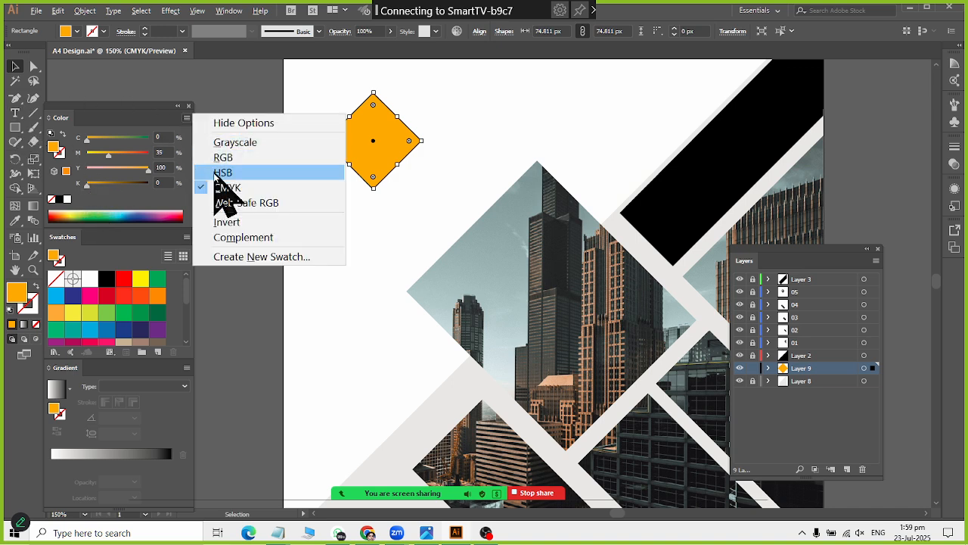
pyautogui.click(220, 173)
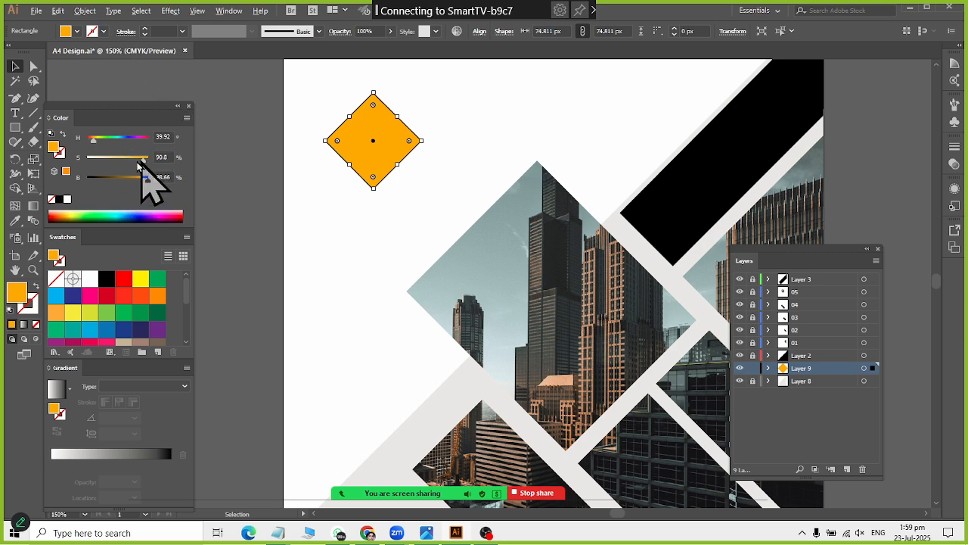
pyautogui.moveTo(152, 175); pyautogui.dragTo(125, 175)
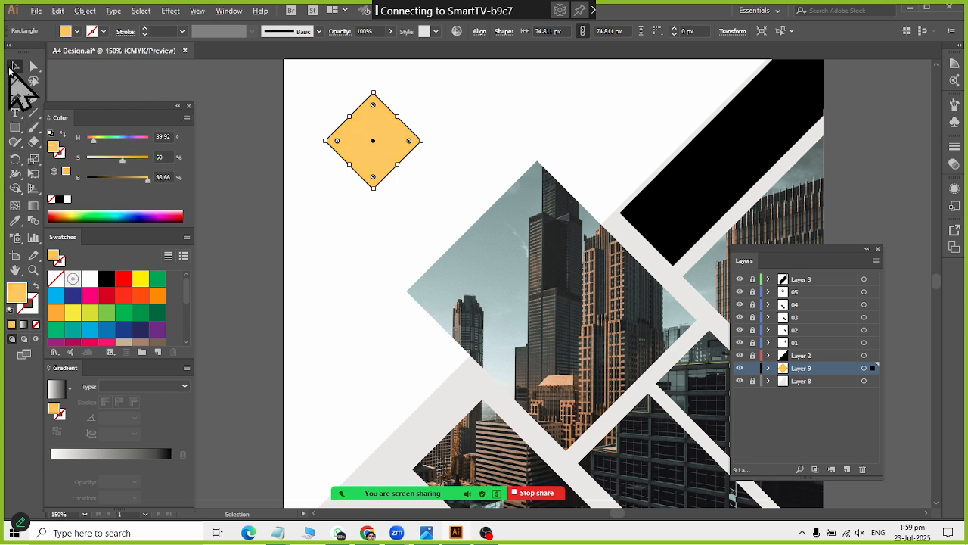
# Move the light orange diamond behind the top corner of the large photo diamond, slightly right of its tip.
pyautogui.click(311, 159)
pyautogui.moveTo(380, 144); pyautogui.dragTo(550, 182)
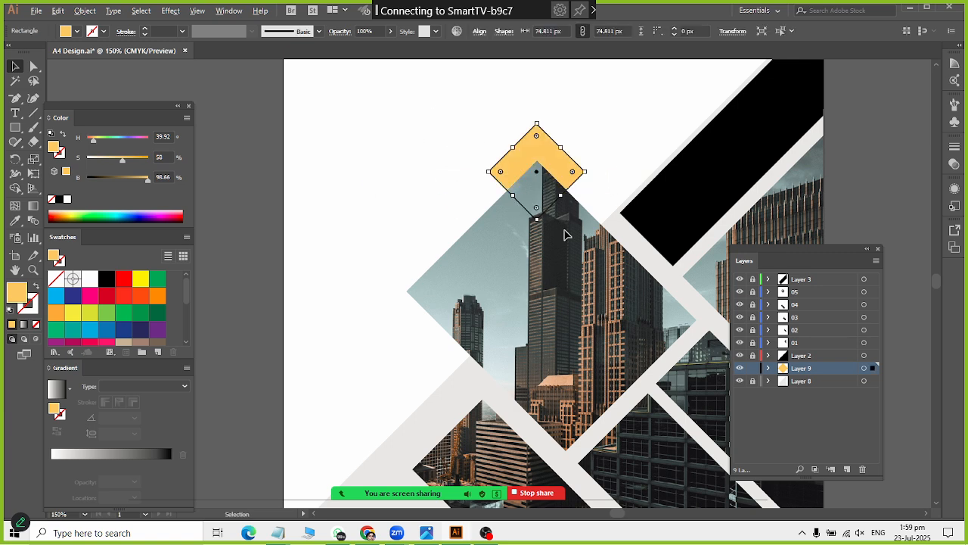
pyautogui.hotkey('alt', 'Tab')
pyautogui.hotkey('alt', 'Tab')
pyautogui.moveTo(546, 157); pyautogui.dragTo(565, 156)
# Duplicate the light orange diamond and place the copy behind the upper end of the lower-left photo bar, matching the reference.
pyautogui.scroll(-1, 573, 201)
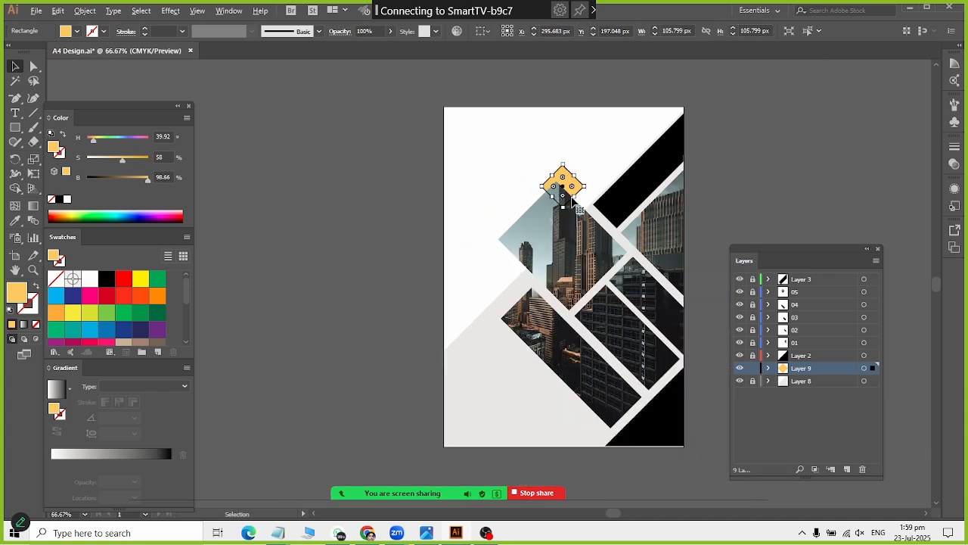
pyautogui.scroll(-1, 573, 200)
pyautogui.hotkey('alt', 'Tab')
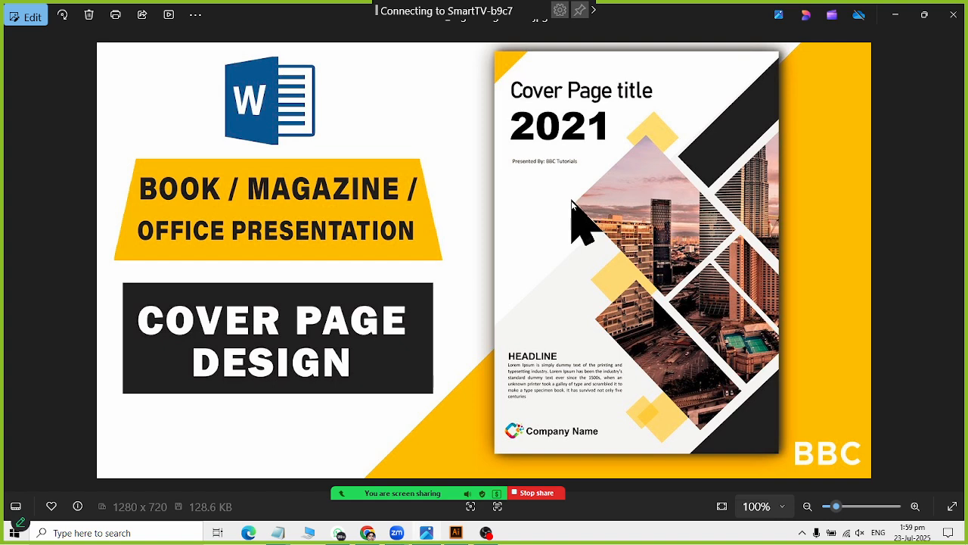
pyautogui.hotkey('alt', 'Tab')
pyautogui.moveTo(569, 187); pyautogui.dragTo(545, 258)
pyautogui.click(522, 69)
pyautogui.hotkey('alt', 'Tab')
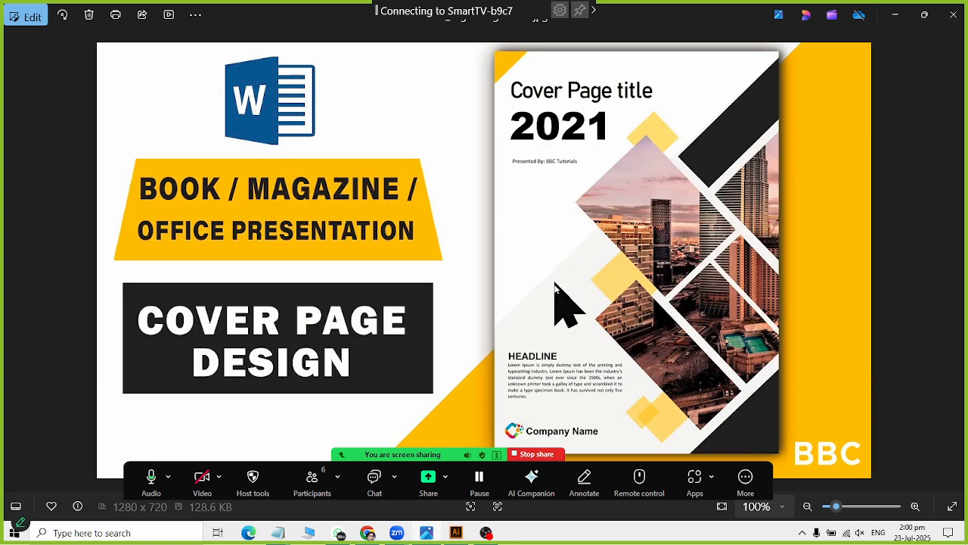
pyautogui.hotkey('alt', 'Tab')
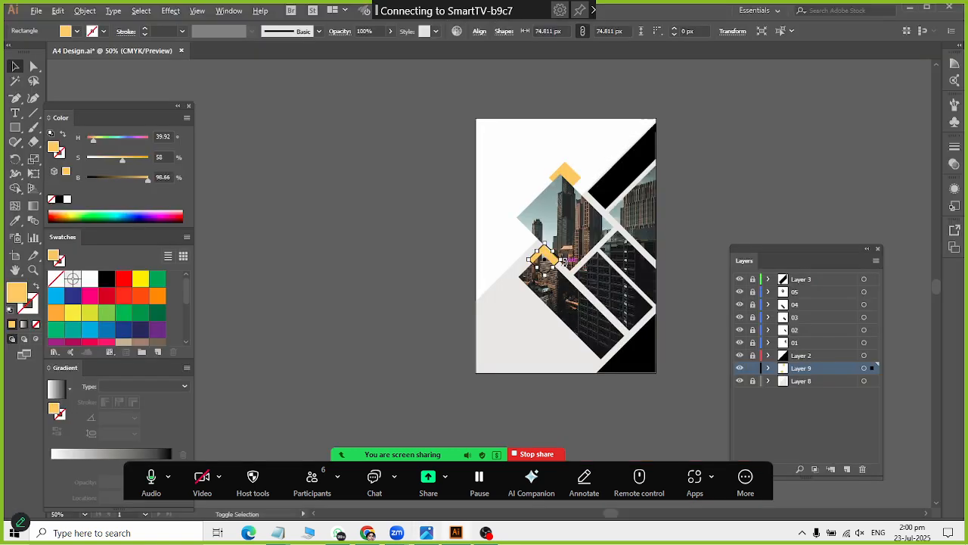
# Enlarge the orange diamond behind the lower-left photo bar's upper end to about 99 px, matching the reference image.
pyautogui.moveTo(564, 259); pyautogui.dragTo(570, 257)
pyautogui.hotkey('alt', 'Tab')
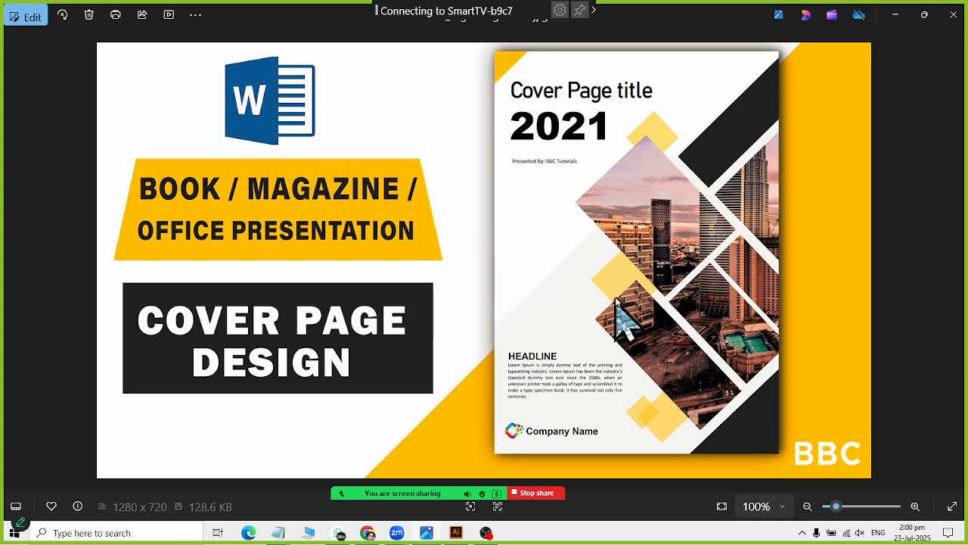
pyautogui.hotkey('alt', 'Tab')
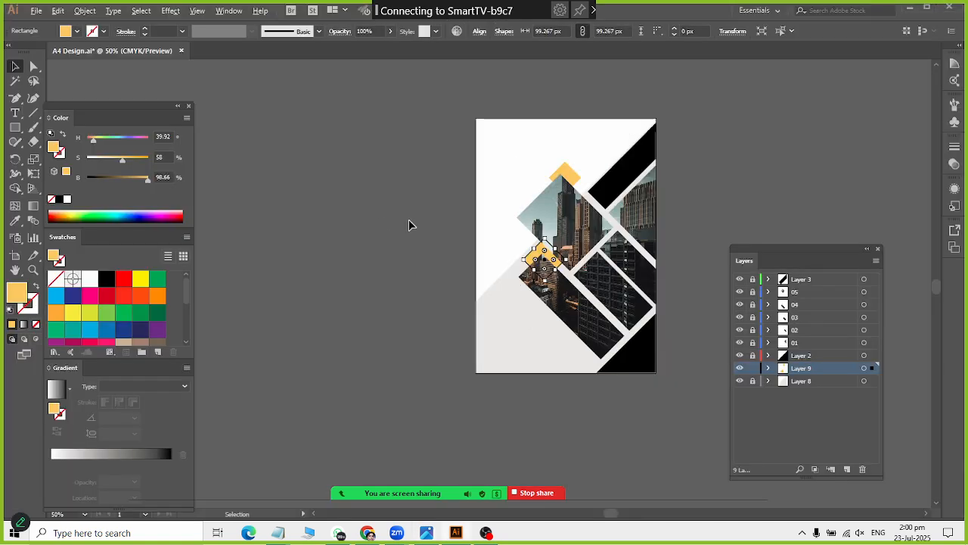
# Duplicate the top light orange diamond and place the copy beside the lower end of the lower-left photo bar, matching the reference.
pyautogui.moveTo(557, 164); pyautogui.dragTo(569, 347)
pyautogui.hotkey('alt', 'Tab')
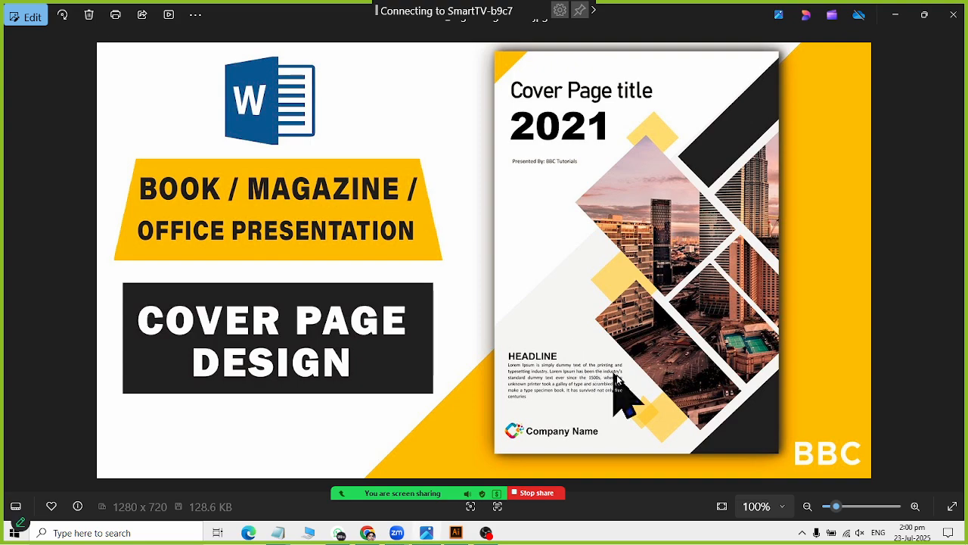
pyautogui.hotkey('alt', 'Tab')
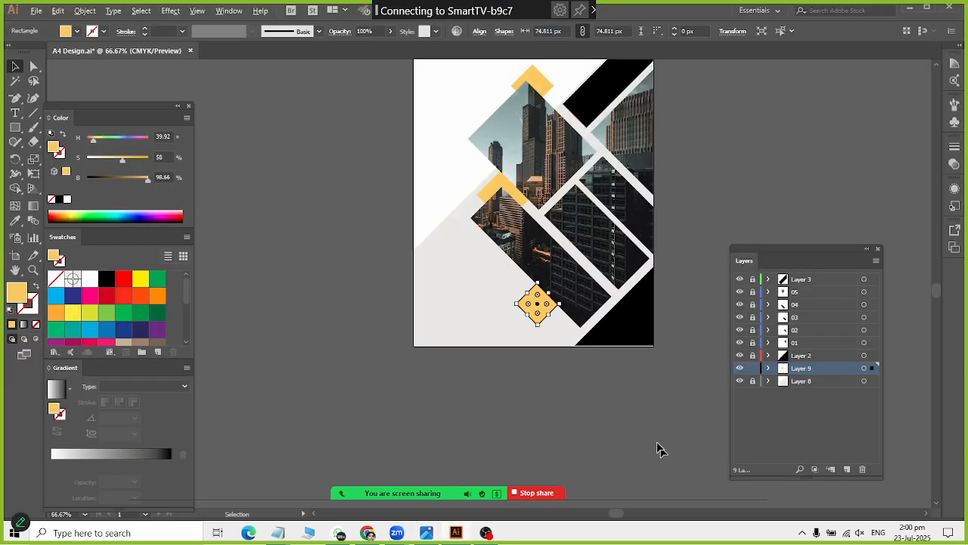
# Add a smaller copy of the bottom diamond, about 42 px wide, overlapping its left corner as in the reference.
pyautogui.scroll(3, 539, 313)
pyautogui.hotkey('alt', 'Tab')
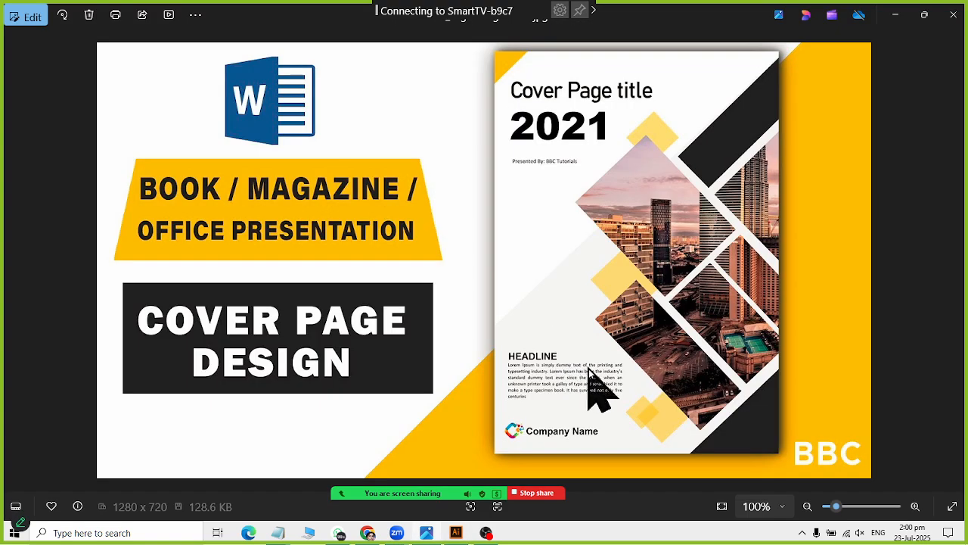
pyautogui.hotkey('alt', 'Tab')
pyautogui.moveTo(560, 301); pyautogui.dragTo(497, 325)
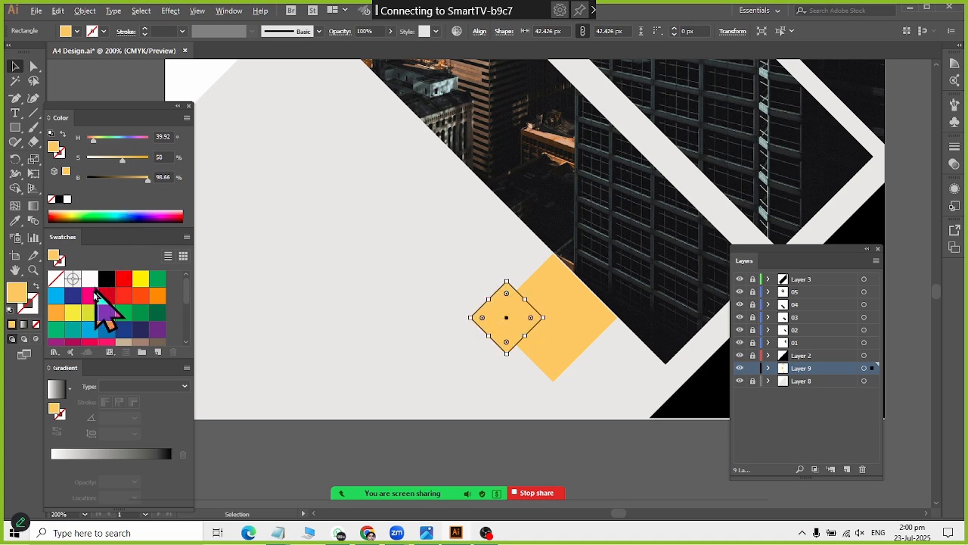
# Raise the small diamond's color saturation to 98% and compare it with the reference image.
pyautogui.moveTo(123, 162); pyautogui.dragTo(147, 164)
pyautogui.hotkey('alt', 'Tab')
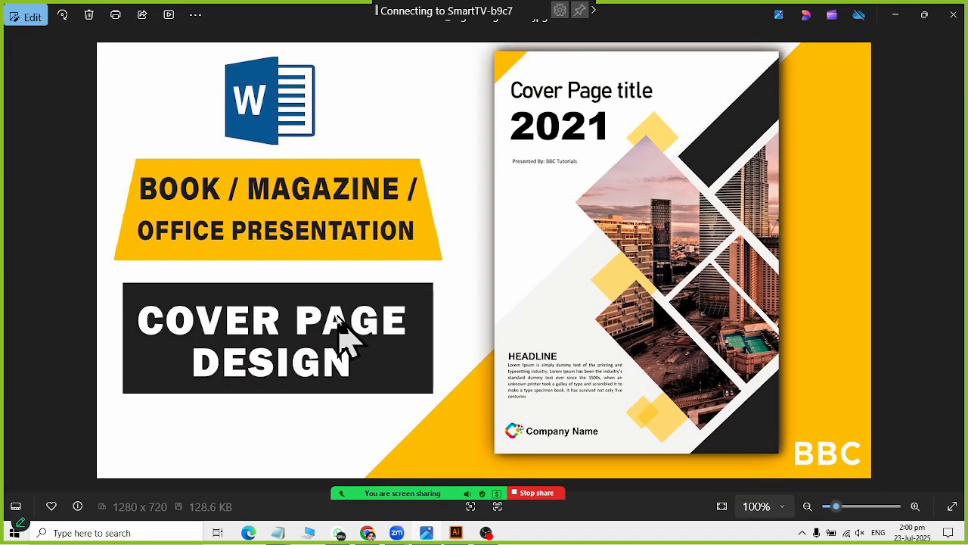
pyautogui.hotkey('alt', 'Tab')
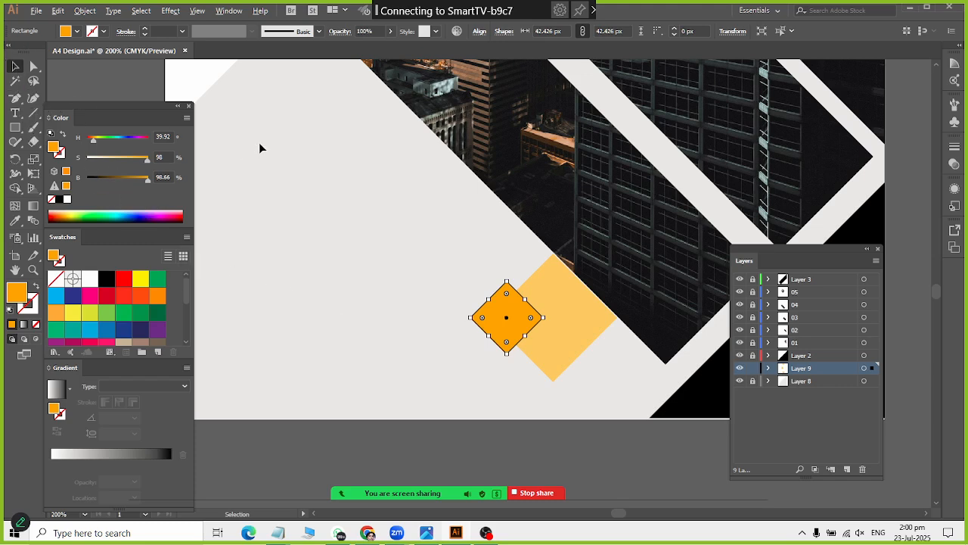
# Fill the larger bottom diamond with the yellowish-orange swatch.
pyautogui.click(438, 408)
pyautogui.click(525, 331)
pyautogui.click(559, 326)
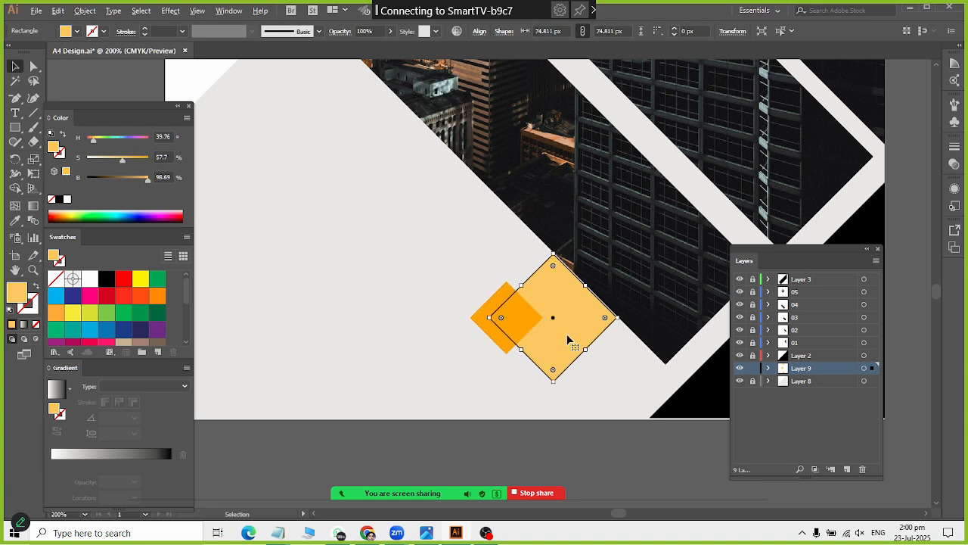
pyautogui.click(55, 314)
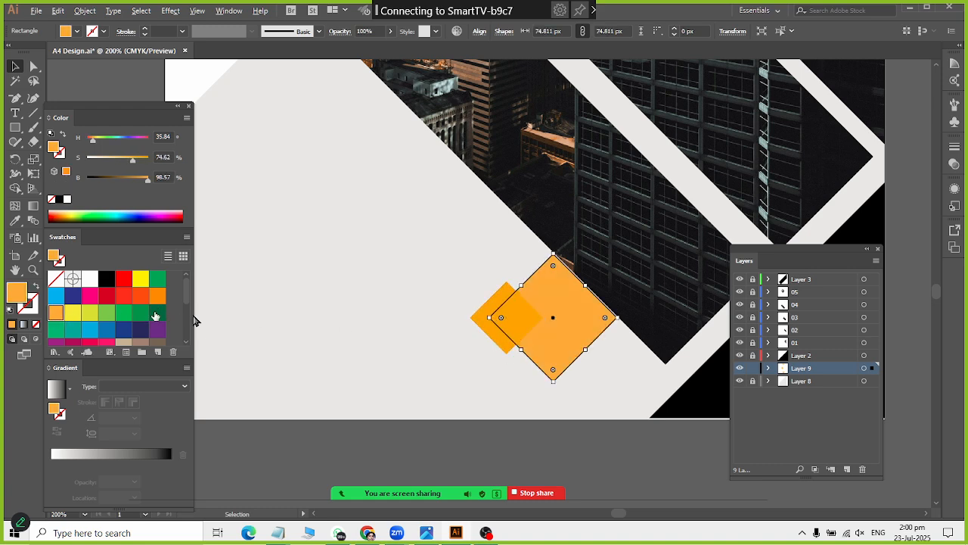
# Lower the small bottom diamond's opacity to 52%.
pyautogui.click(482, 324)
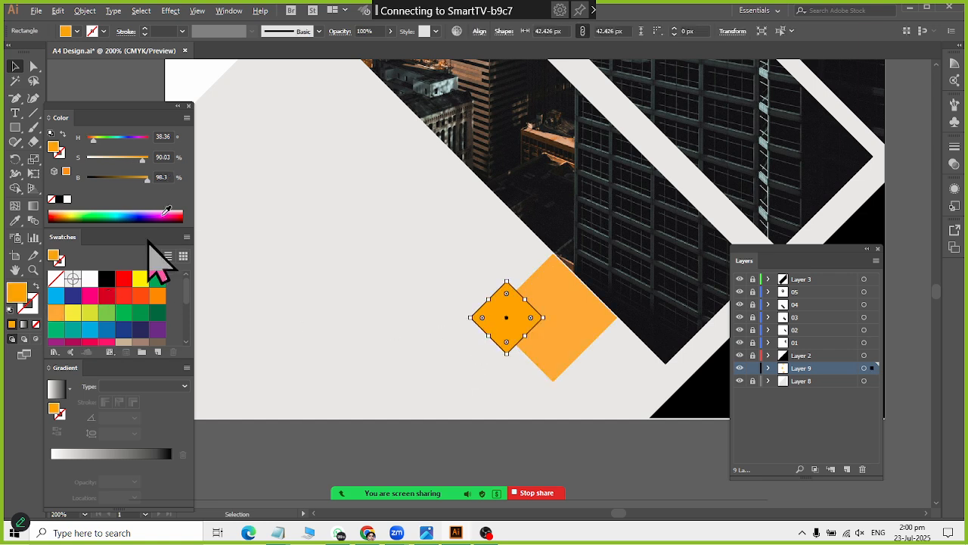
pyautogui.click(229, 11)
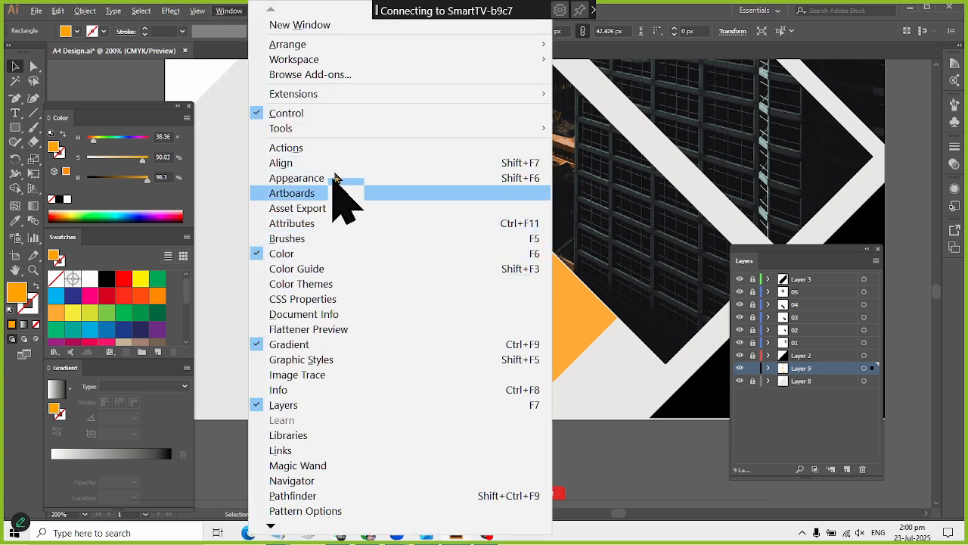
pyautogui.moveTo(295, 528)
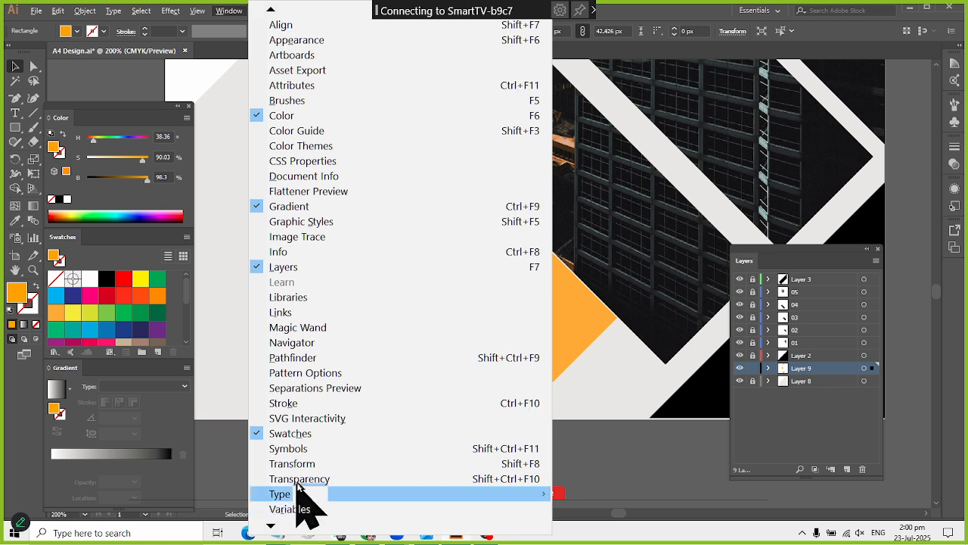
pyautogui.click(299, 478)
pyautogui.click(925, 159)
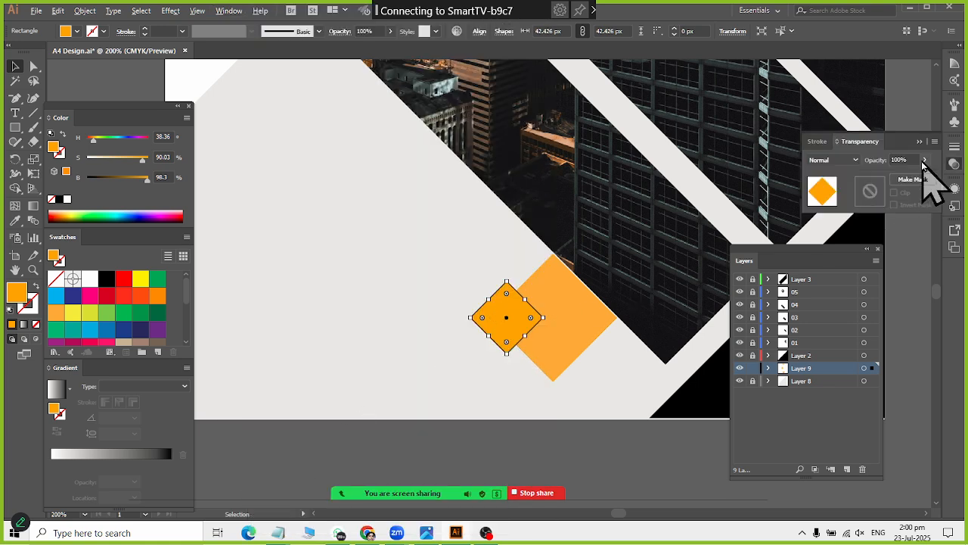
pyautogui.moveTo(926, 175); pyautogui.dragTo(898, 180)
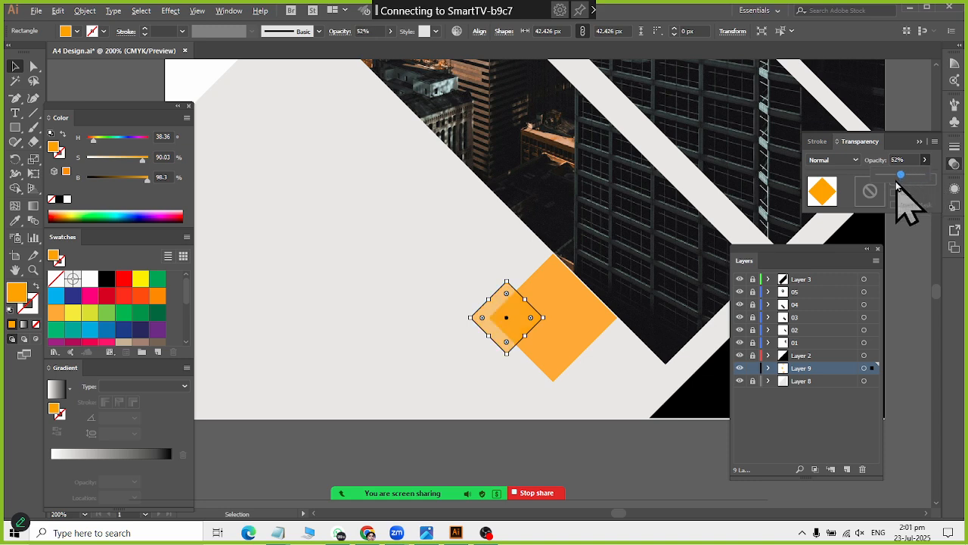
# Shift the semi-transparent small diamond slightly left so it overlaps less of the larger one.
pyautogui.click(12, 68)
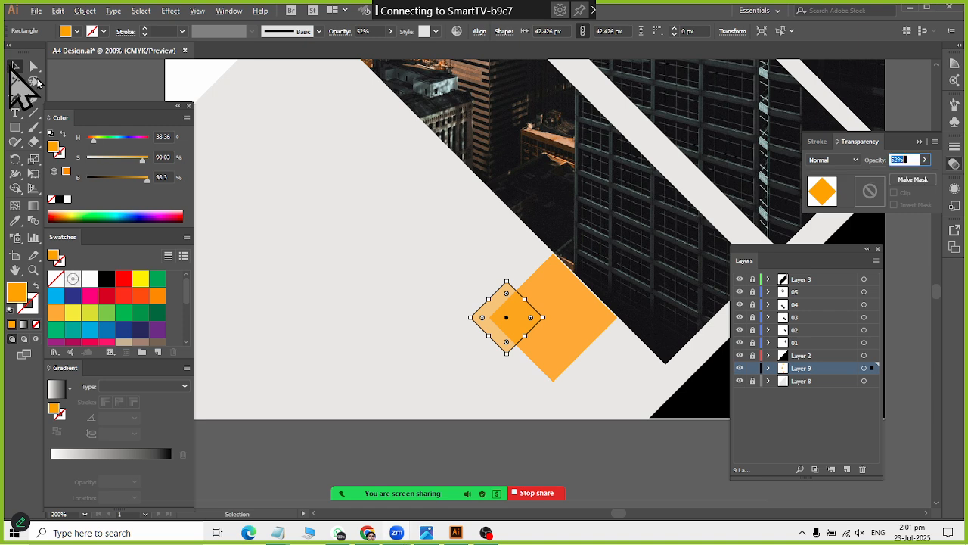
pyautogui.moveTo(509, 321); pyautogui.dragTo(498, 322)
pyautogui.click(631, 460)
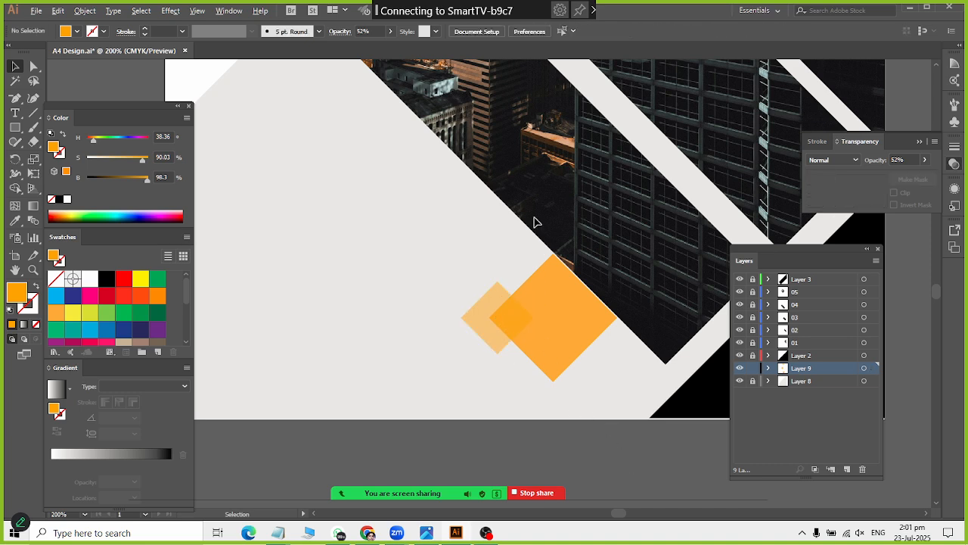
pyautogui.scroll(-3, 534, 220)
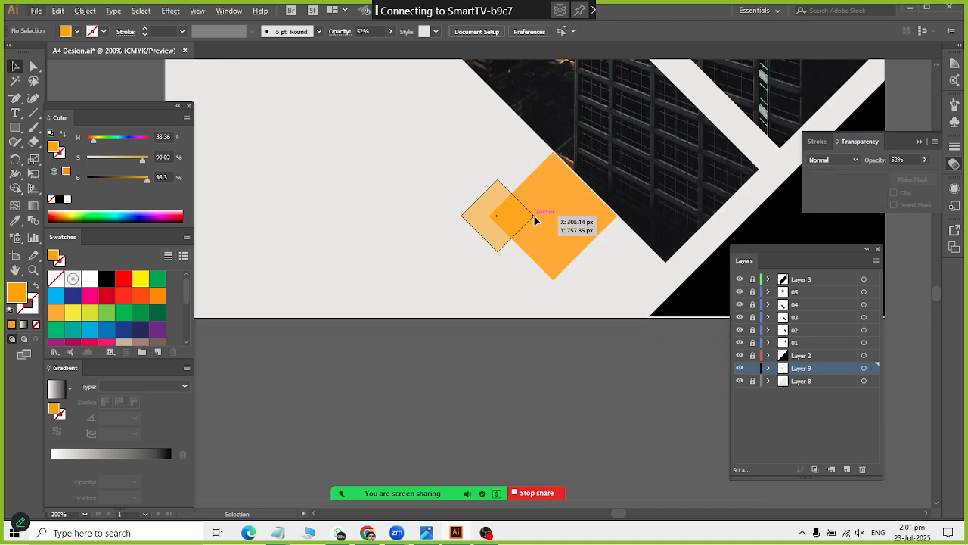
pyautogui.scroll(3, 535, 217)
pyautogui.scroll(-3, 535, 216)
pyautogui.press('super')
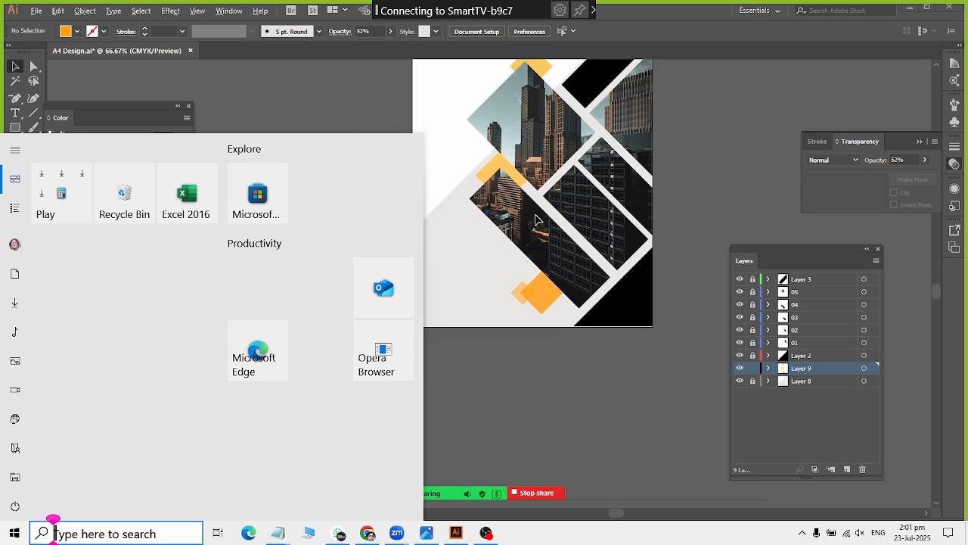
pyautogui.click(697, 173)
pyautogui.scroll(-1, 697, 177)
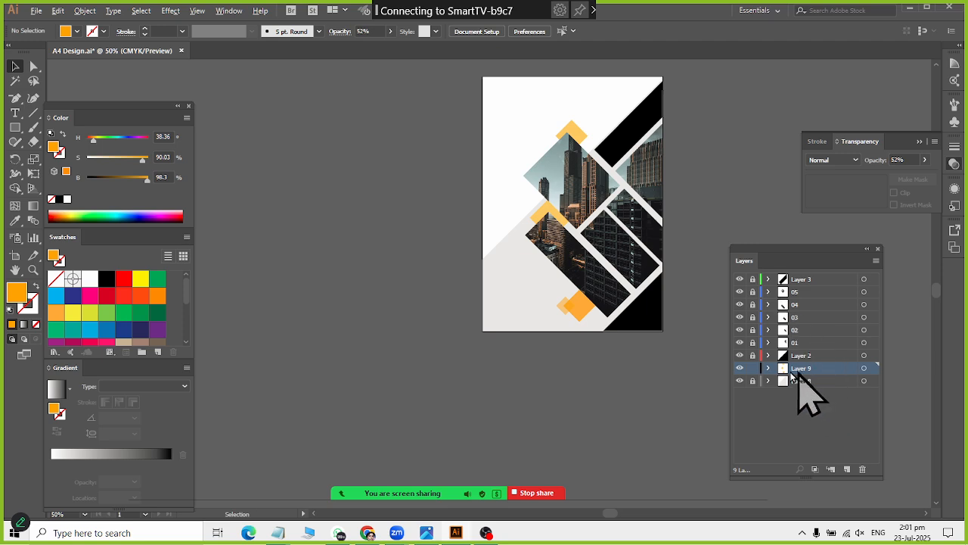
# Lock Layer 9 and compare the cover with the reference image.
pyautogui.hotkey('alt', 'Tab')
pyautogui.click(573, 162)
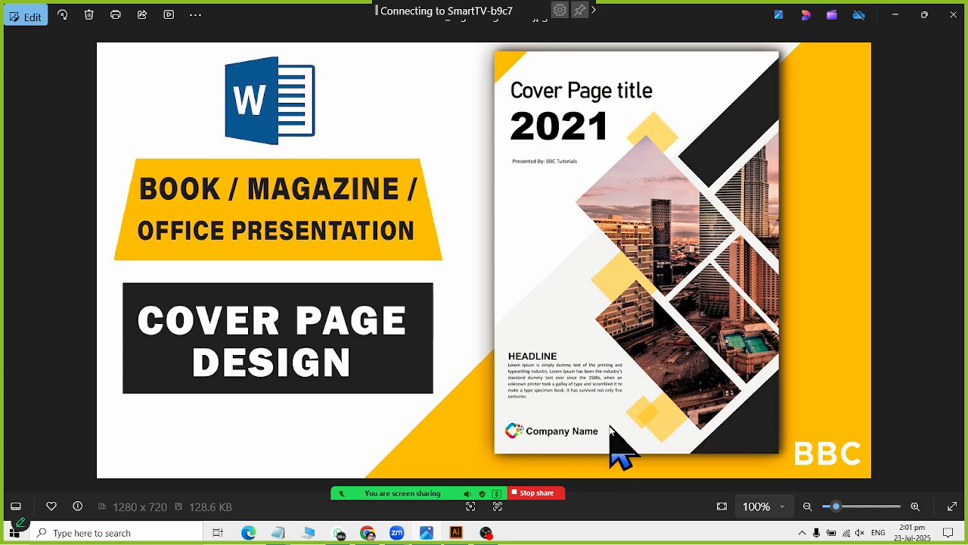
pyautogui.hotkey('alt', 'Tab')
pyautogui.hotkey('alt', 'Tab')
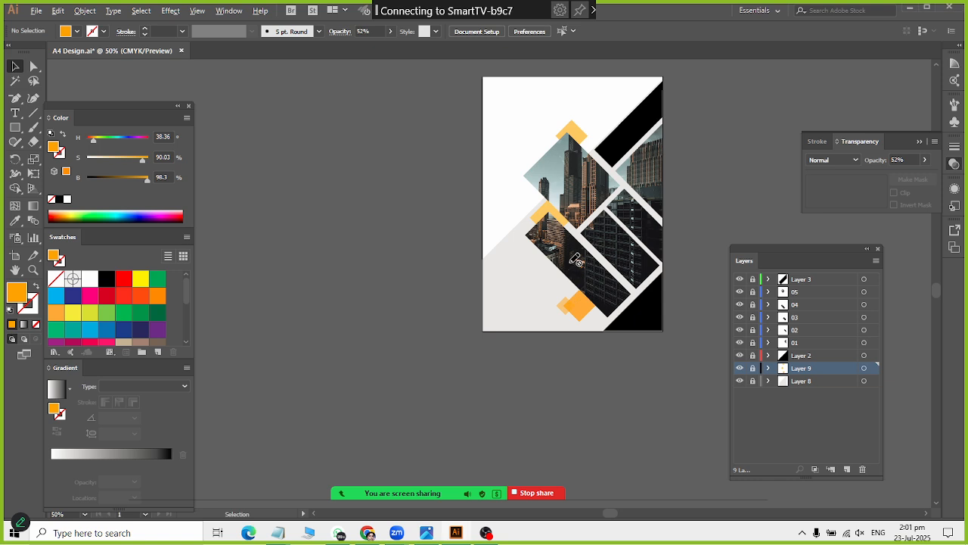
pyautogui.hotkey('ctrl', '0')
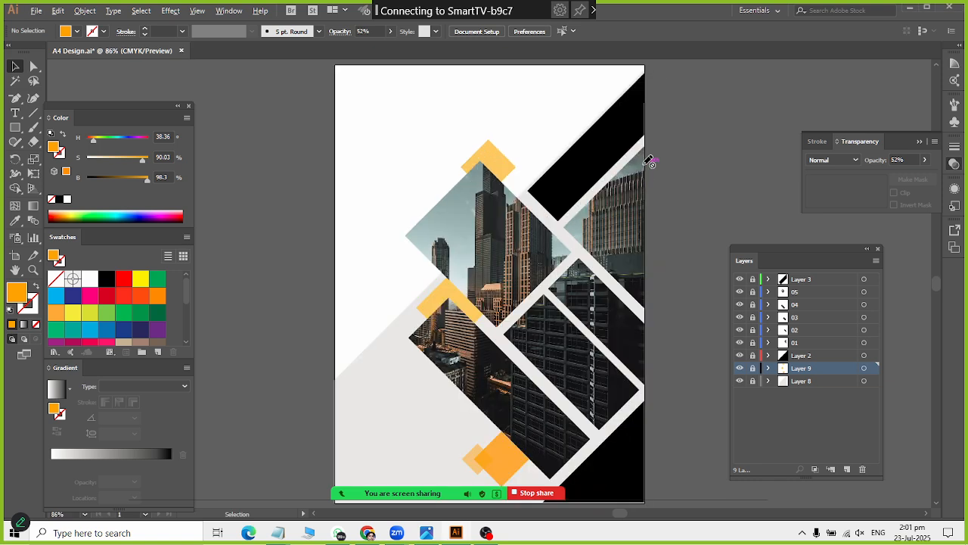